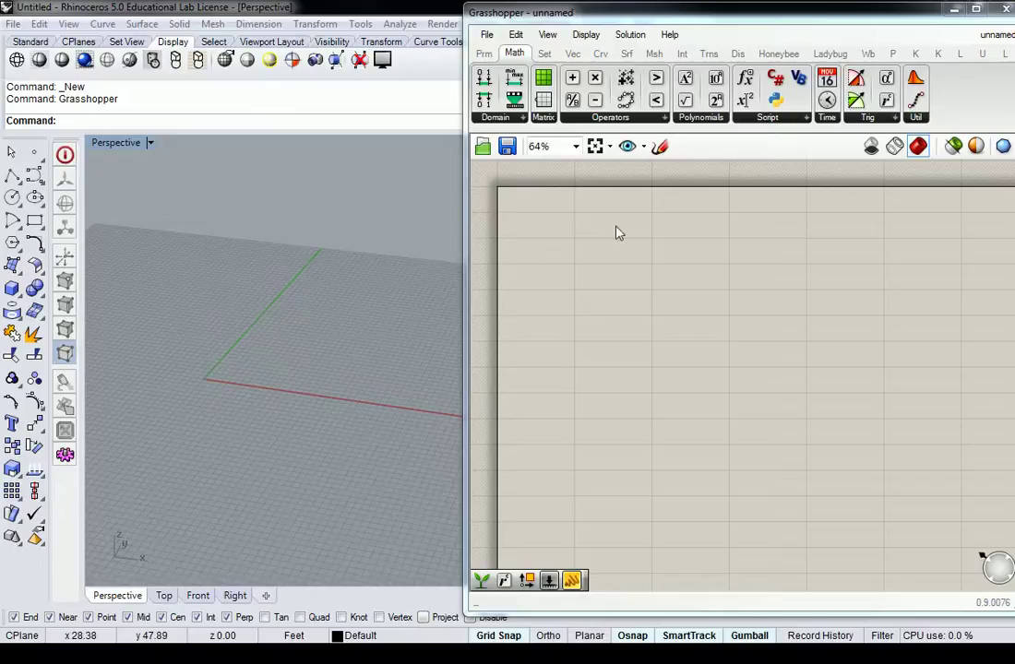
right_drag(693, 264, 715, 271)
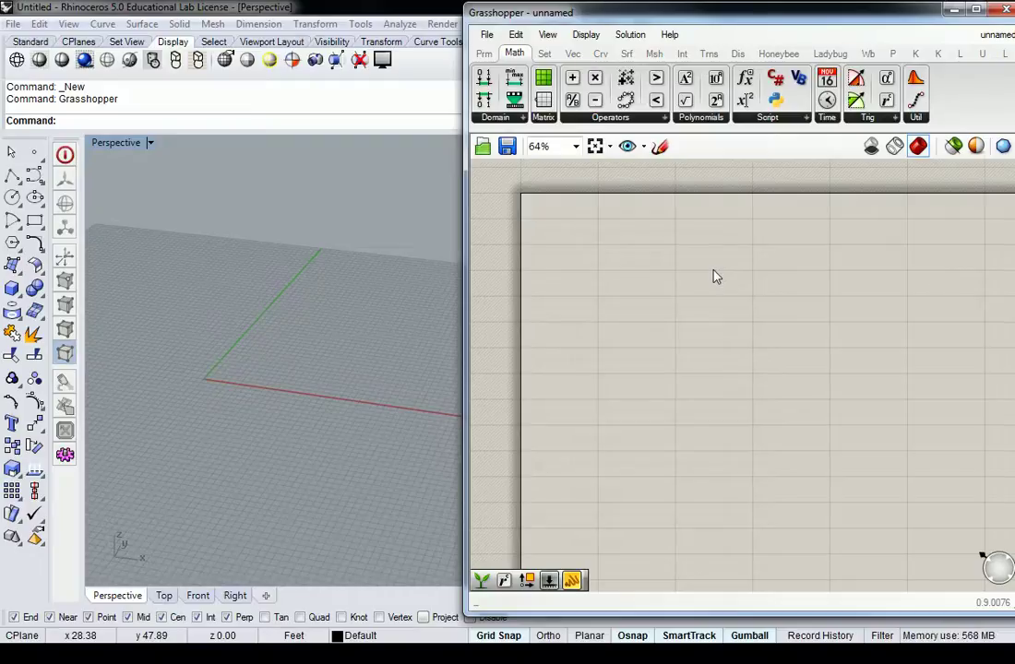
right_drag(780, 235, 776, 219)
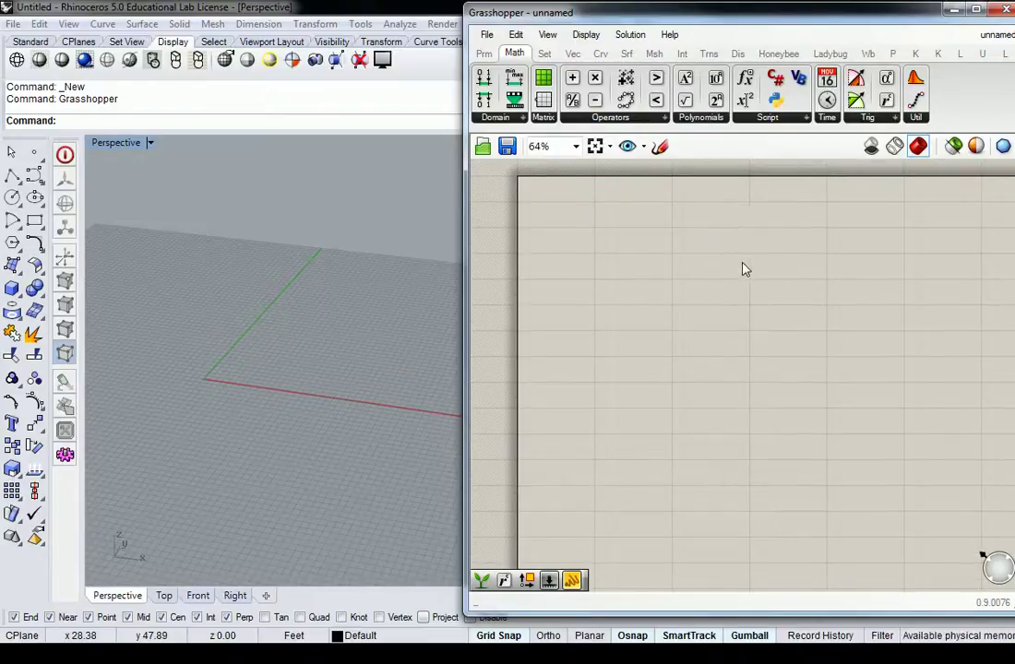
right_drag(740, 263, 672, 269)
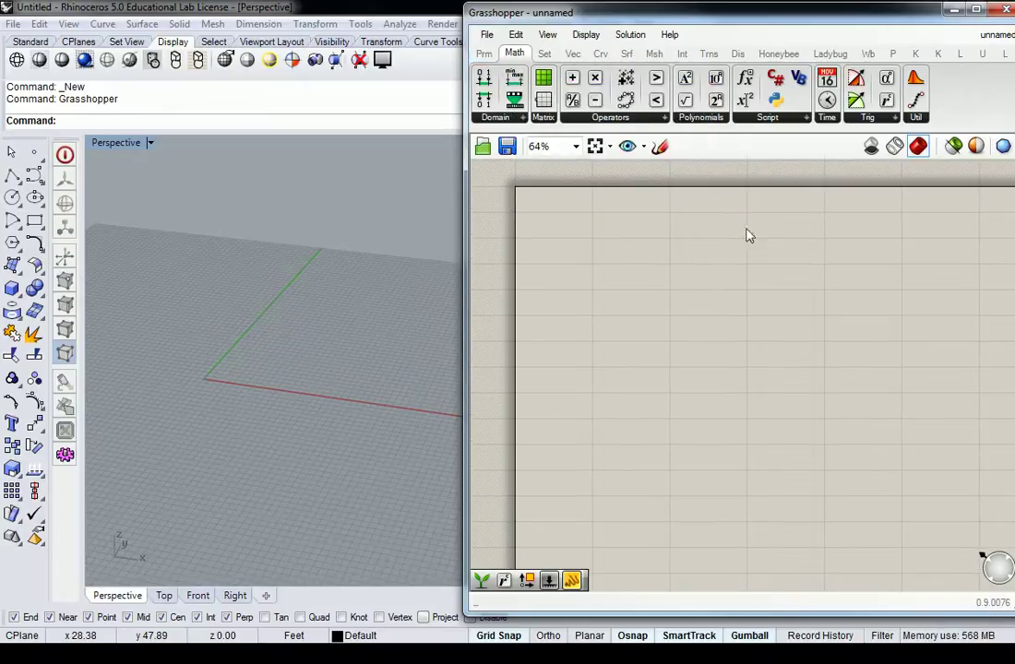
Switch the Rhino viewport from the Perspective view to the Top view
right_drag(244, 280, 129, 168)
double_click(114, 144)
double_click(98, 146)
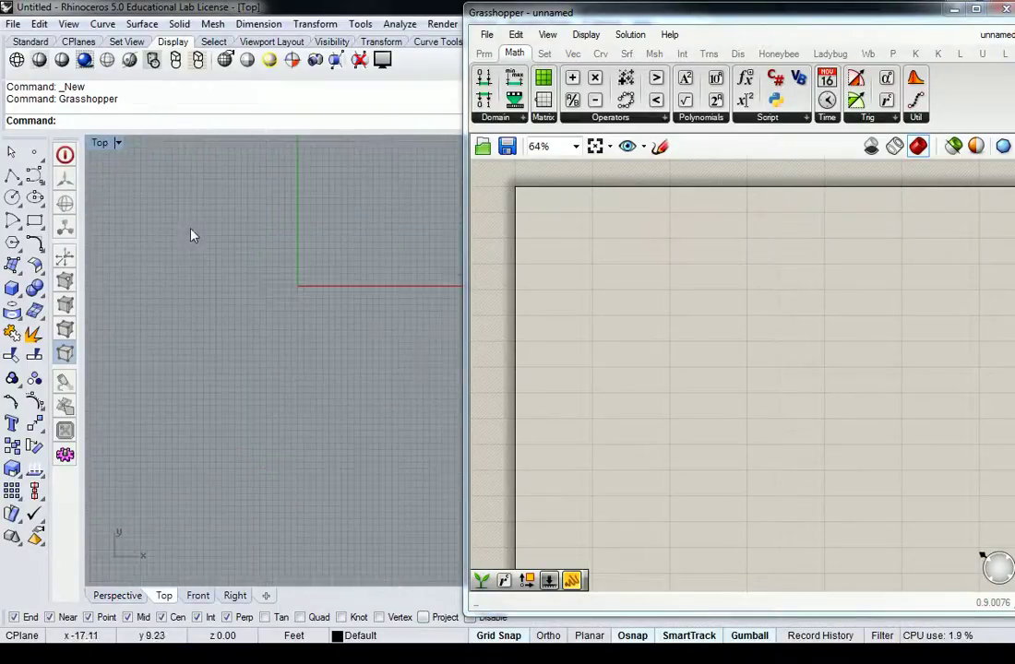
scroll(192, 231, down, 12)
right_drag(275, 204, 218, 315)
scroll(218, 320, up, 4)
scroll(277, 299, down, 2)
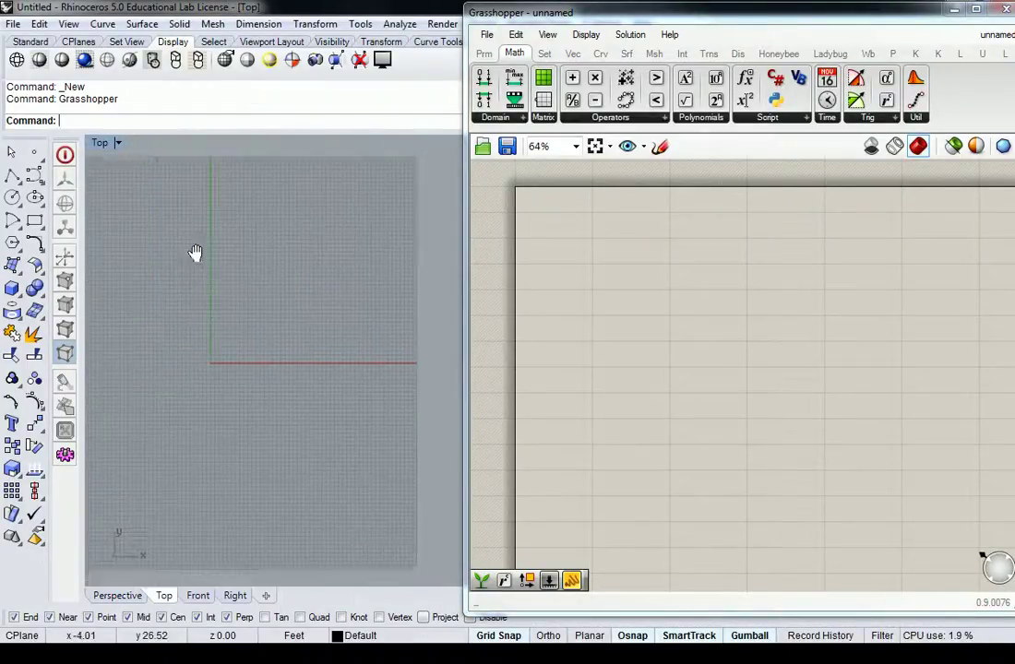
Hide the construction plane grid in the Top view with the Grid command
text(Grid)
key(Return)
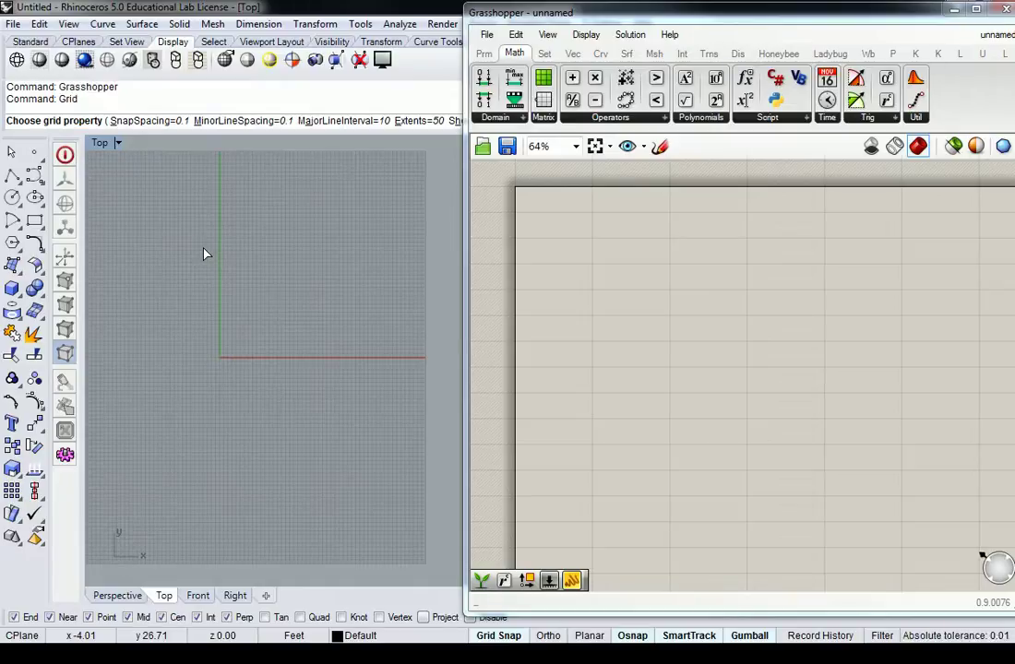
text(h)
key(Return)
key(Return)
right_drag(245, 255, 196, 344)
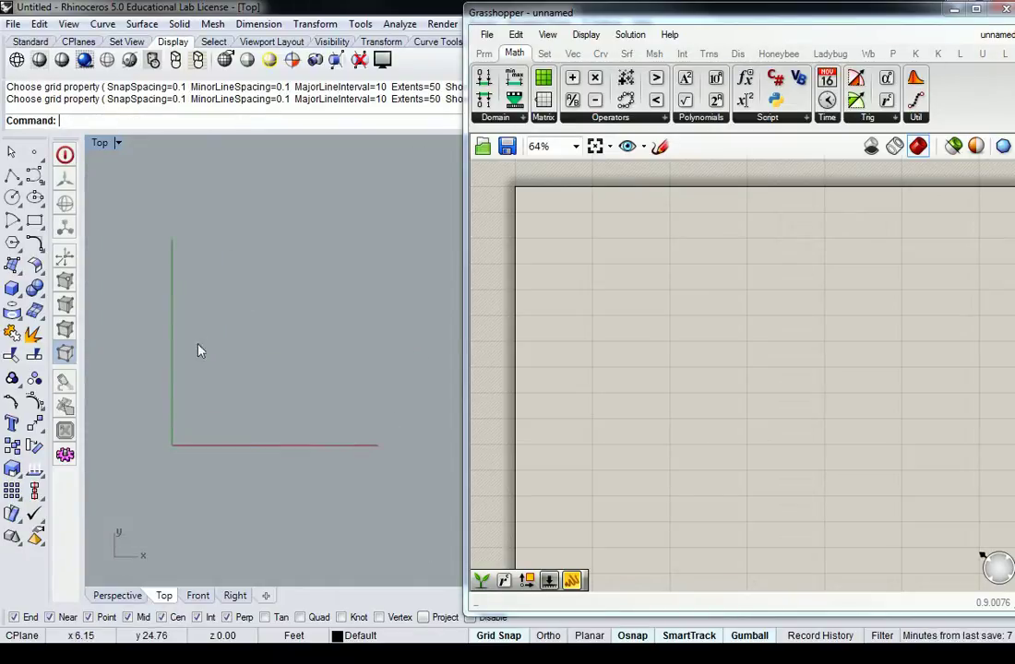
Draw an irregular four-corner surface about 41 by 44 feet in the positive quadrant of the Top view
click(13, 266)
click(237, 404)
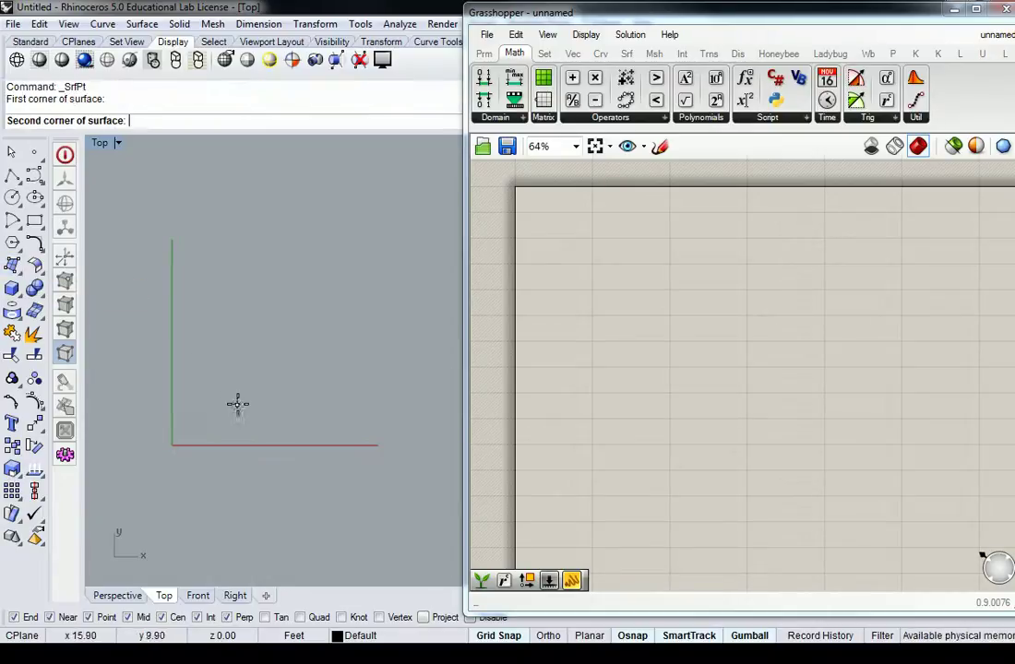
click(225, 255)
click(405, 242)
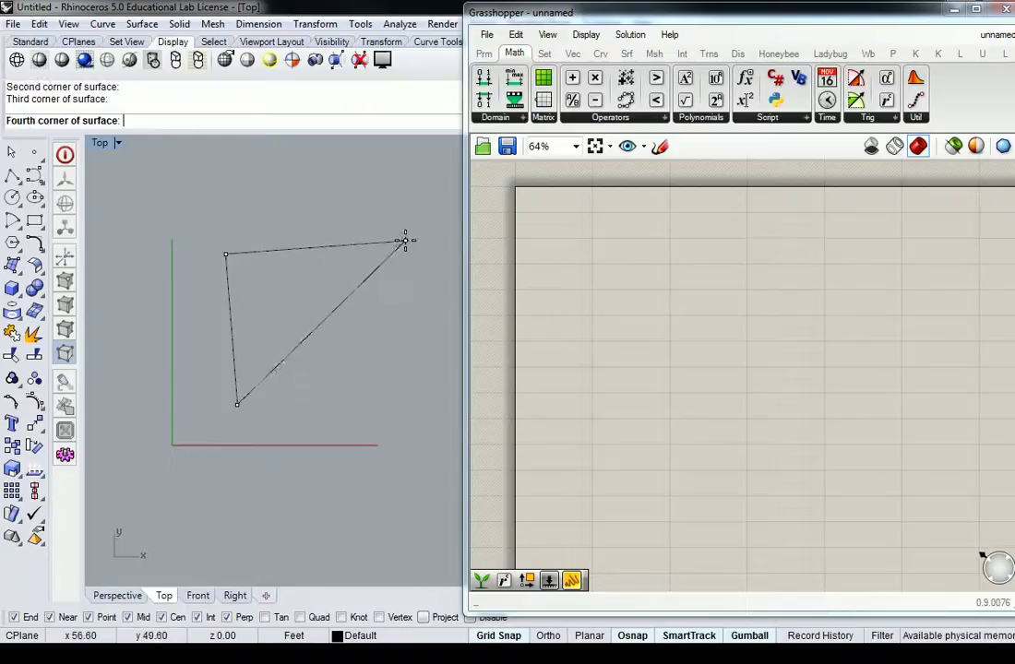
click(407, 421)
right_click(408, 427)
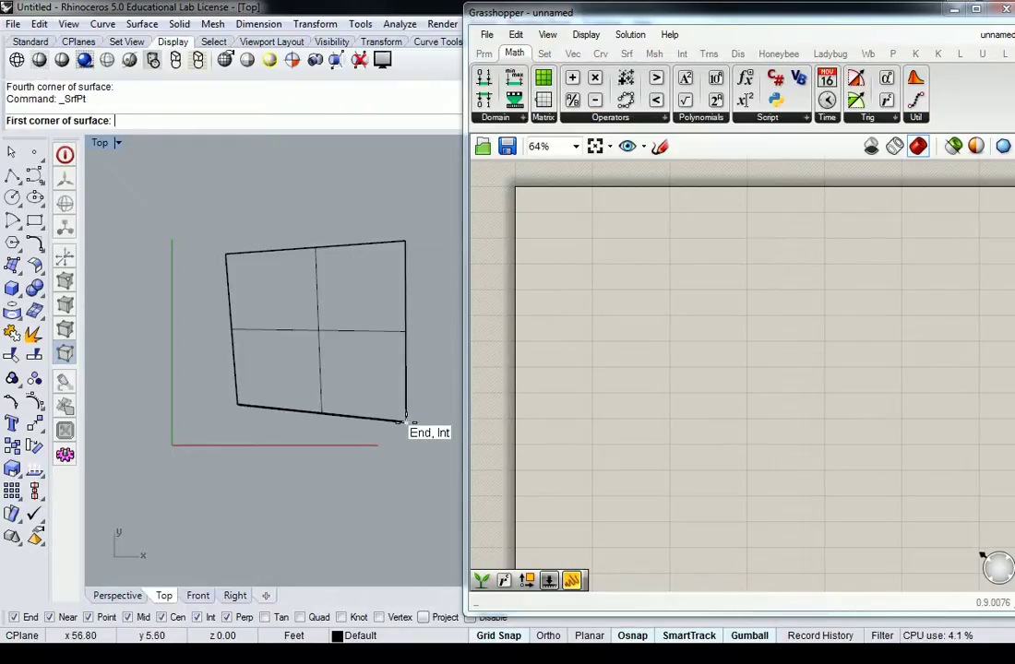
right_drag(364, 383, 260, 373)
key(Escape)
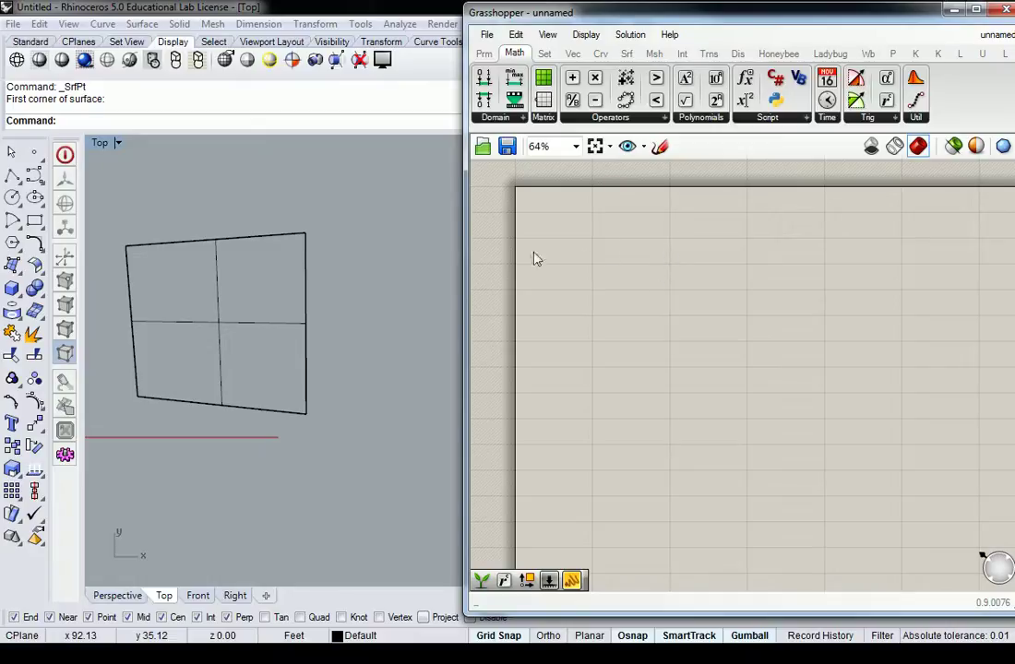
Add a Surface parameter to the Grasshopper canvas and reference the four-corner Rhino surface in it
right_drag(582, 254, 605, 267)
click(488, 55)
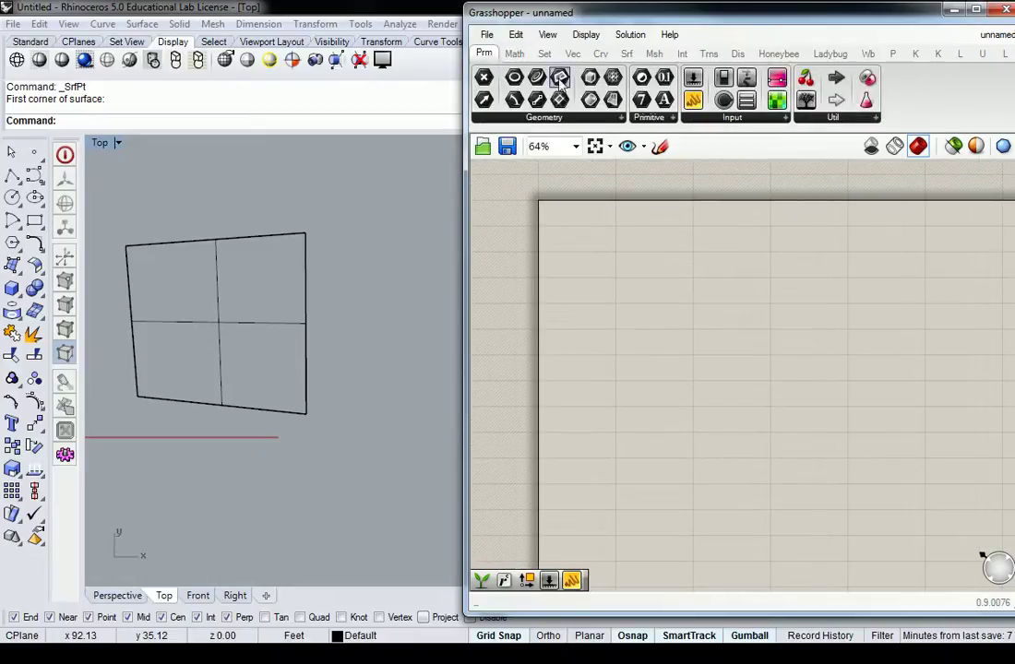
drag(530, 86, 681, 299)
scroll(681, 298, up, 3)
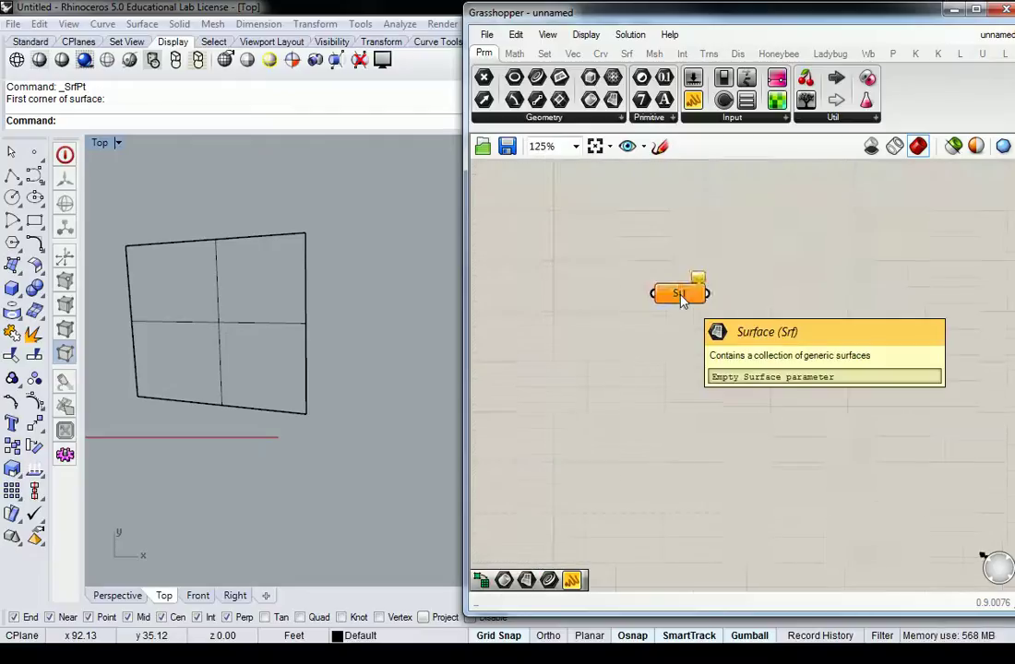
right_click(680, 294)
click(701, 491)
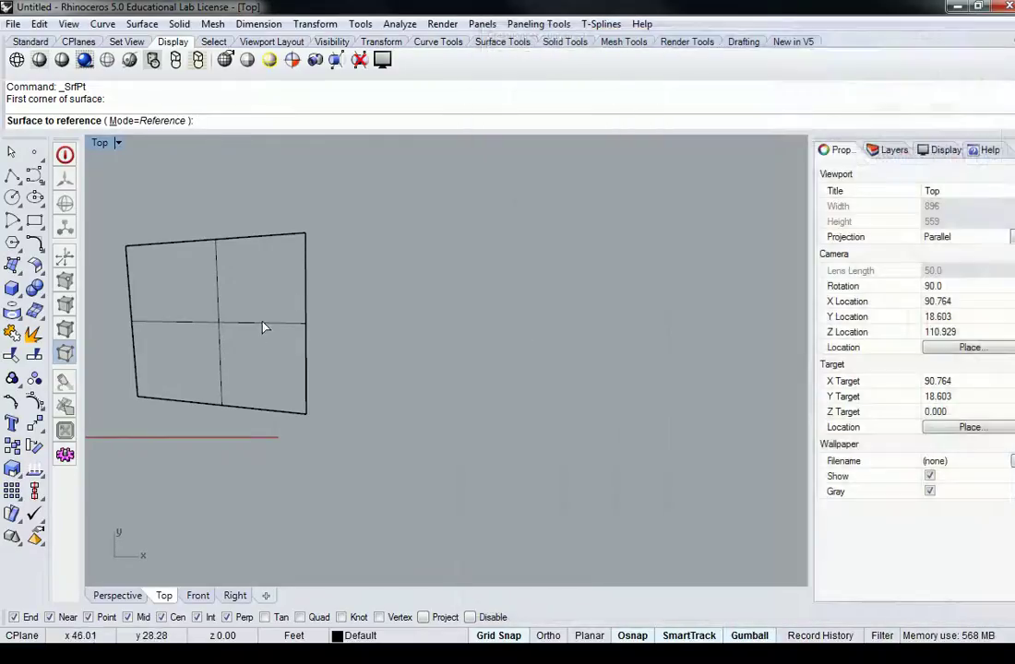
click(263, 327)
right_drag(295, 311, 317, 334)
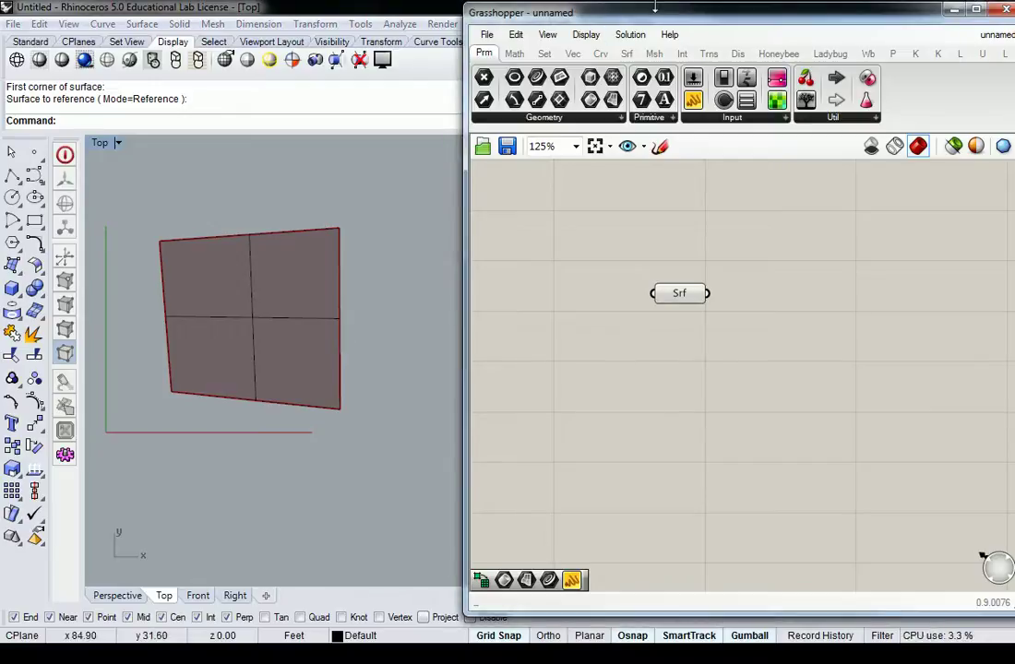
Make Layer 01 the current Rhino layer and turn off the Default layer
drag(655, 4, 678, 316)
click(892, 158)
click(890, 149)
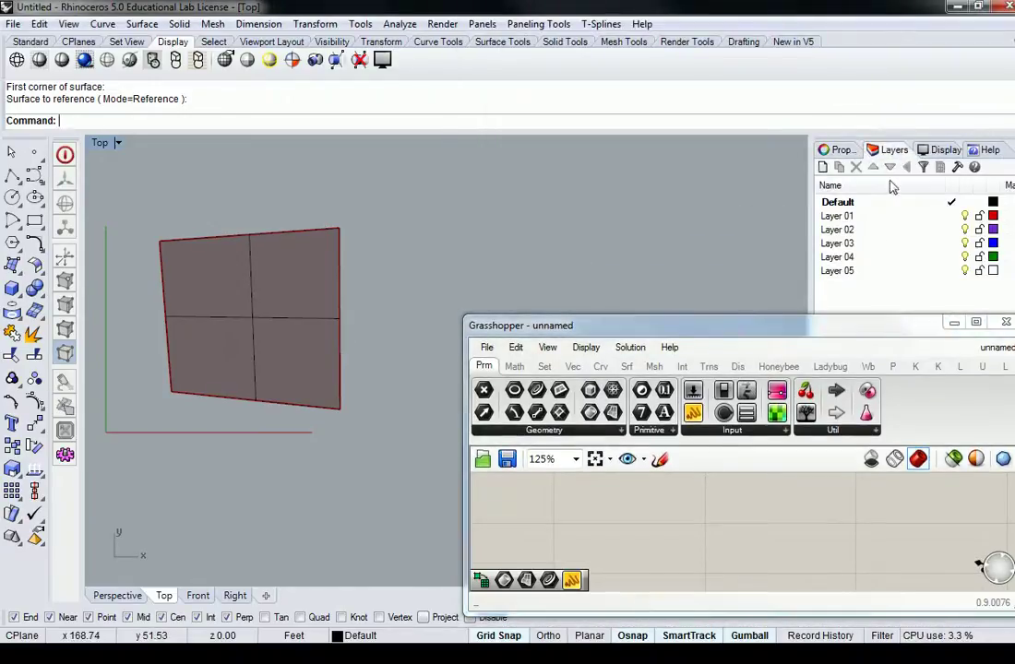
click(905, 218)
click(951, 216)
click(966, 202)
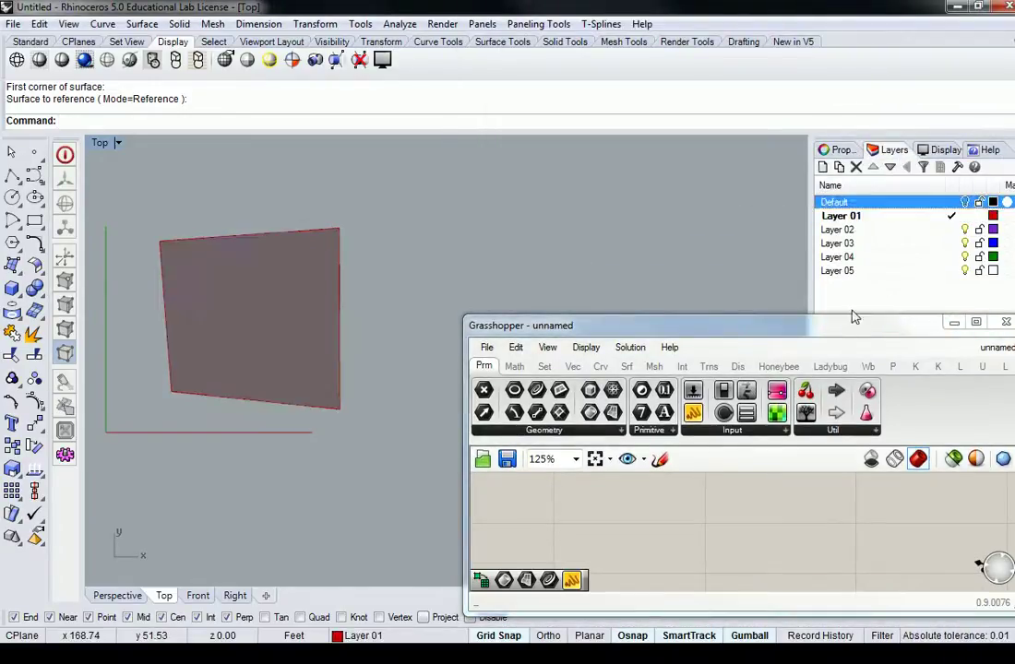
drag(816, 318, 816, 10)
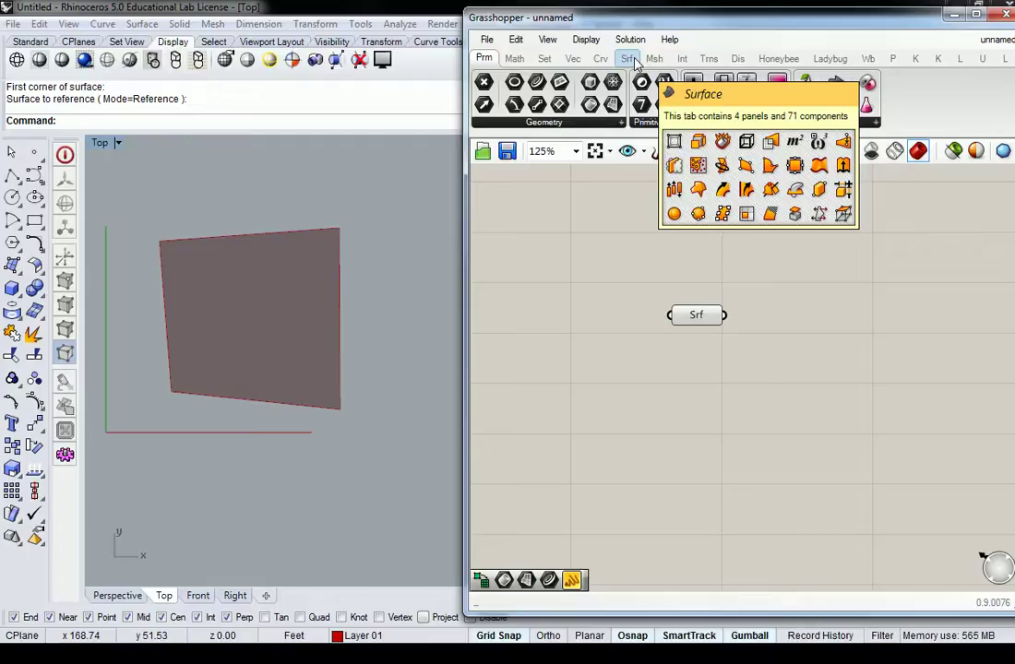
Place an Isotrim component on the Grasshopper canvas to the right of the Surface parameter
click(628, 59)
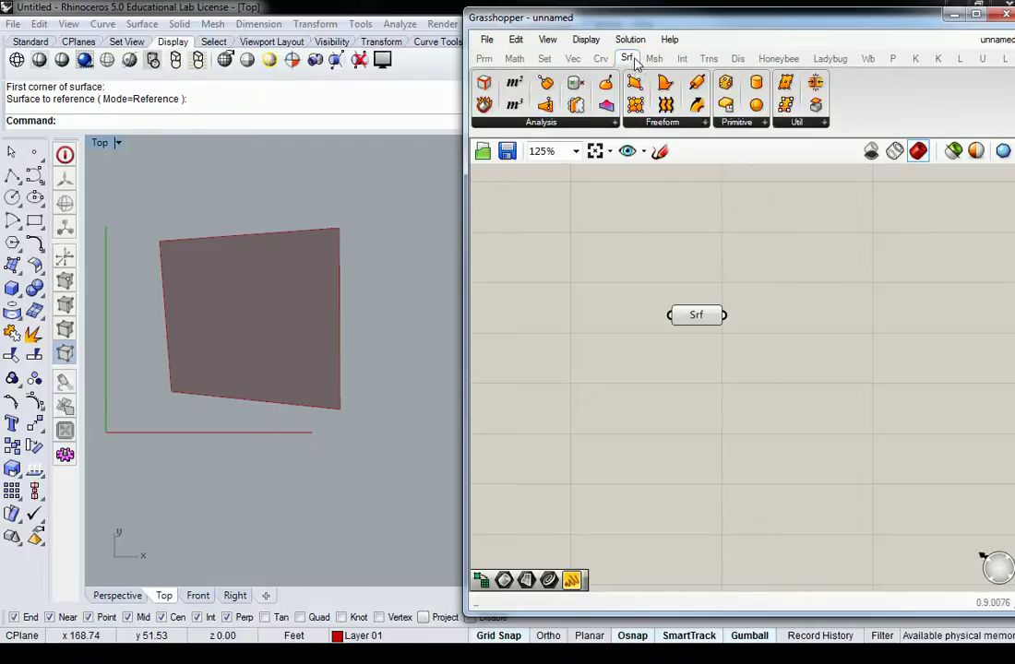
click(797, 122)
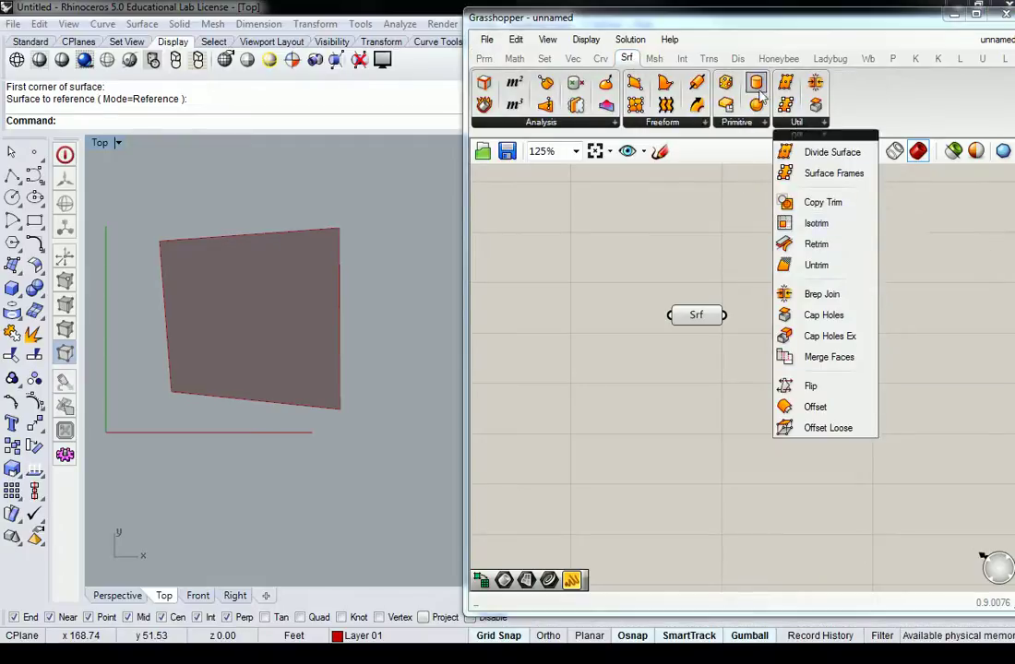
drag(815, 222, 878, 323)
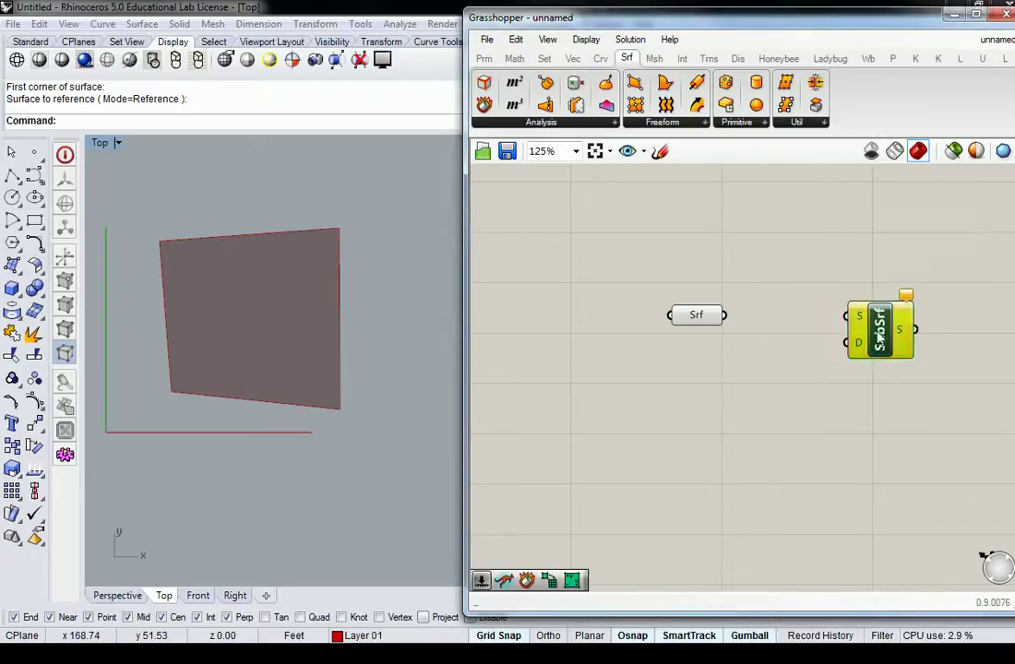
right_drag(788, 326, 777, 251)
drag(863, 268, 894, 267)
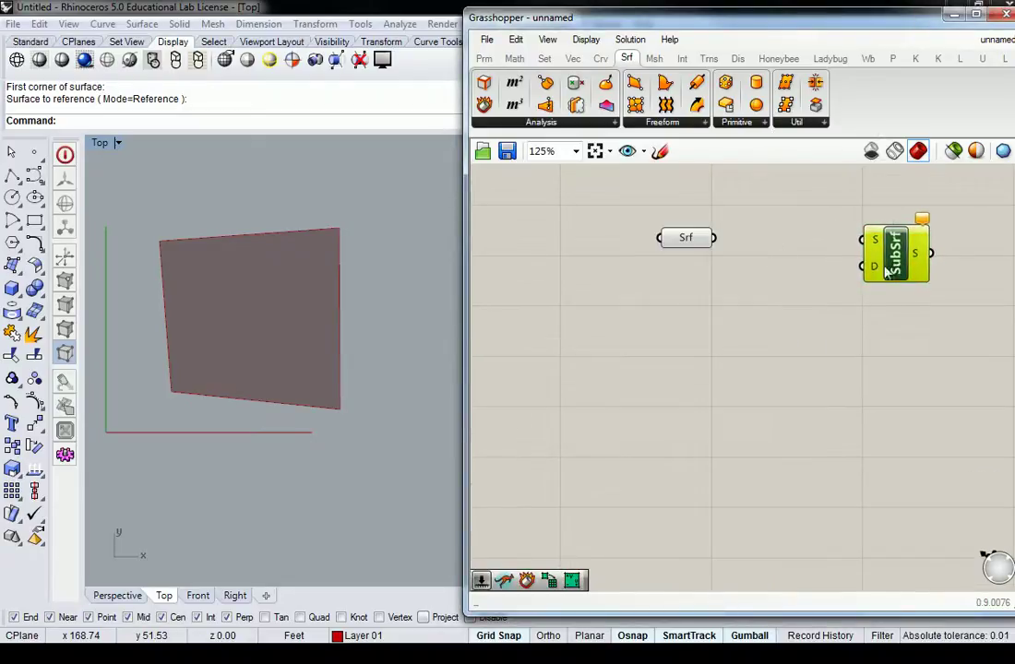
Place a Divide Domain² component between the Surface parameter and the SubSrf component
click(514, 58)
click(522, 123)
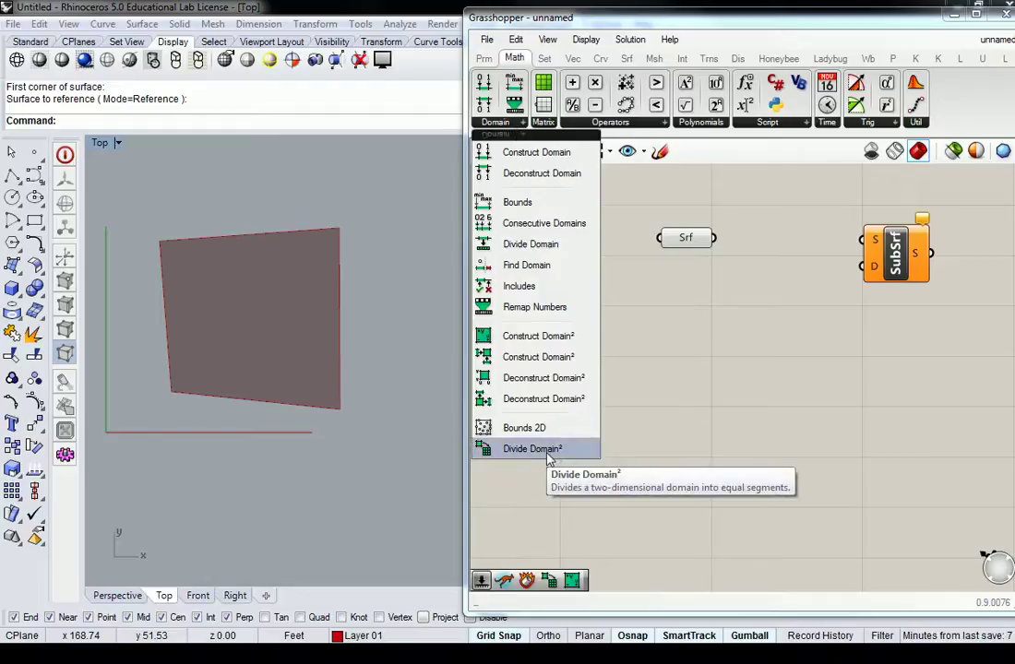
click(532, 449)
click(784, 300)
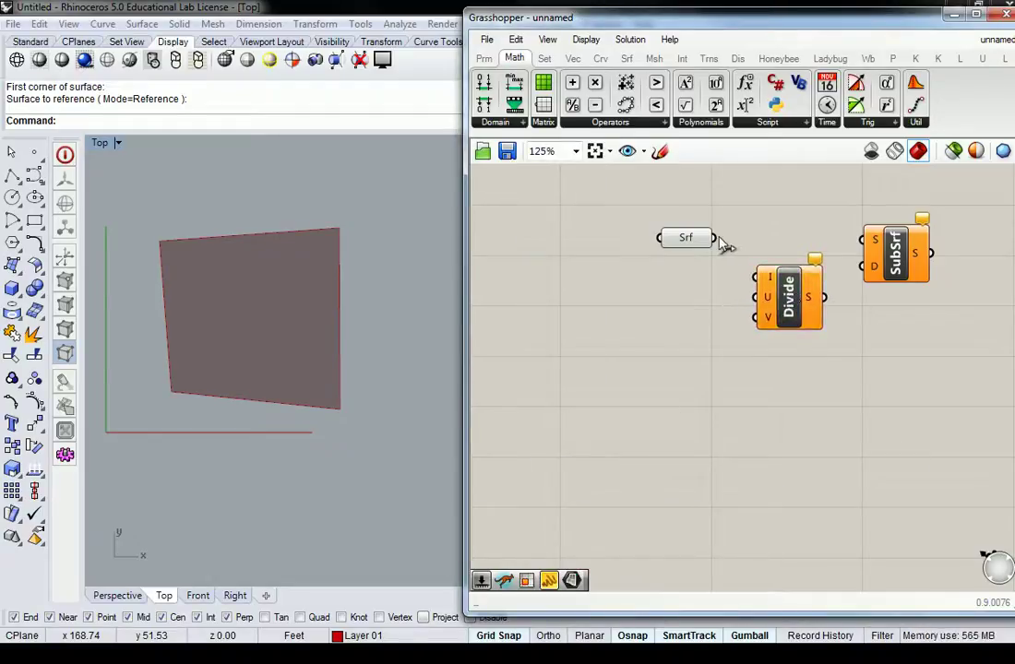
Wire the Surface parameter into SubSrf's S and Divide's I inputs, and Divide's segments into SubSrf's D input
drag(715, 238, 862, 240)
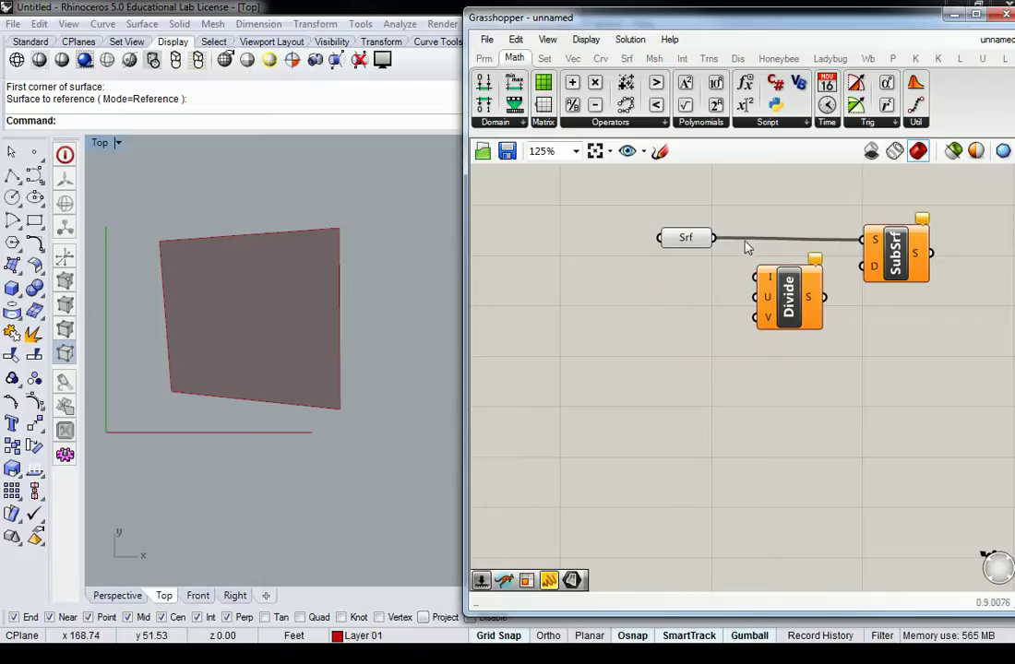
drag(715, 238, 760, 278)
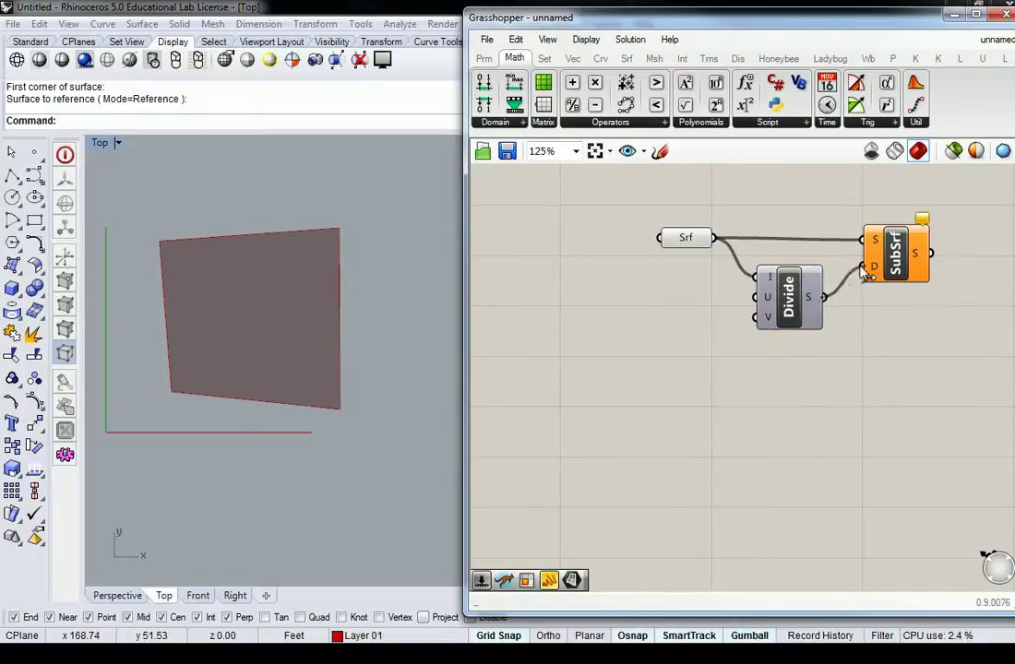
drag(825, 297, 863, 266)
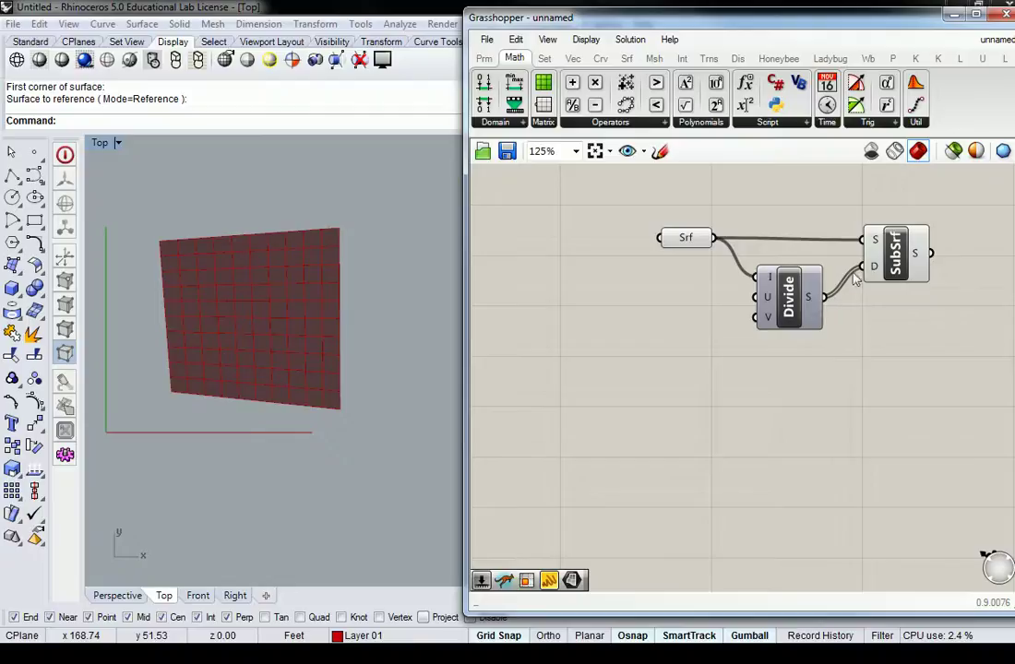
drag(811, 295, 809, 300)
click(627, 294)
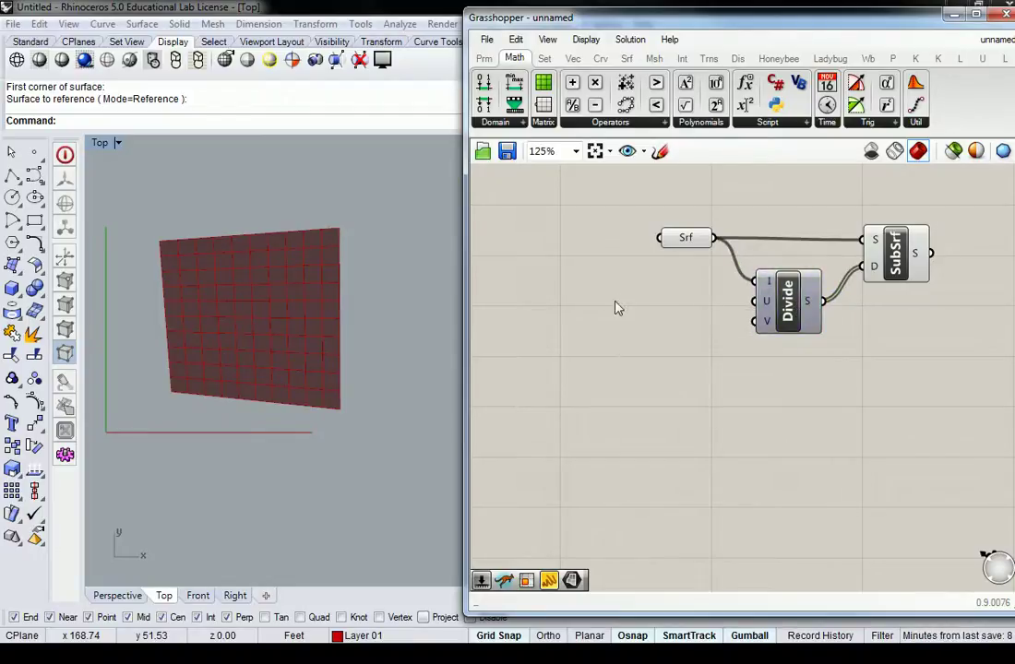
Create a 0 to 10 integer slider, duplicate it, and connect the two sliders to Divide's U and V inputs
double_click(615, 302)
text(0<10)
key(Return)
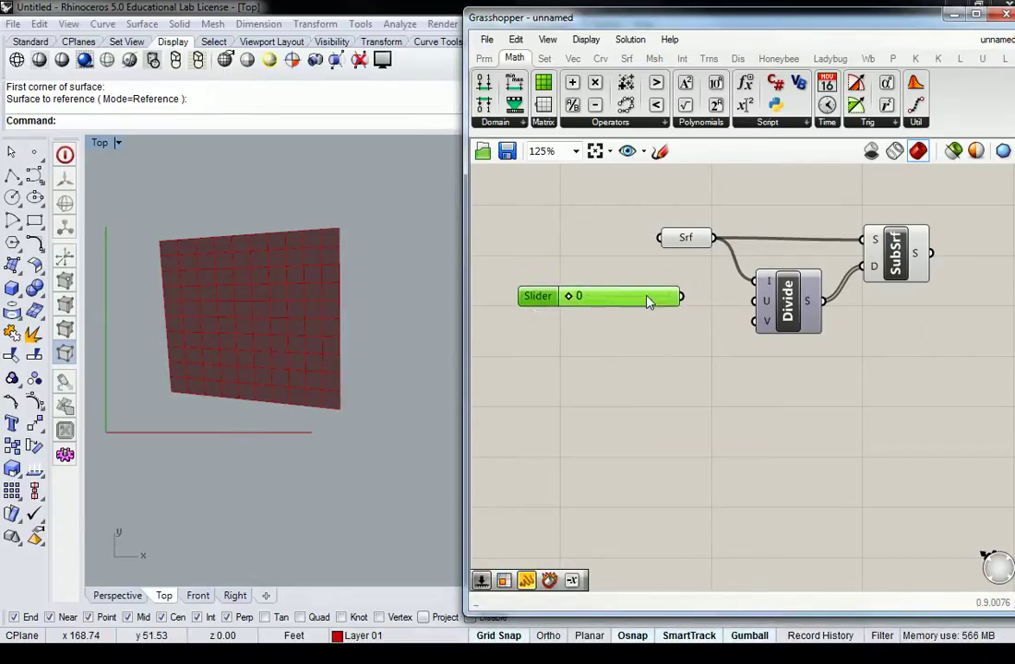
key(ctrl+c)
key(ctrl+v)
drag(660, 310, 758, 302)
drag(684, 328, 765, 321)
Set the U Count slider to 10 and the V Count slider to 9
drag(584, 296, 682, 296)
drag(582, 330, 672, 329)
click(717, 288)
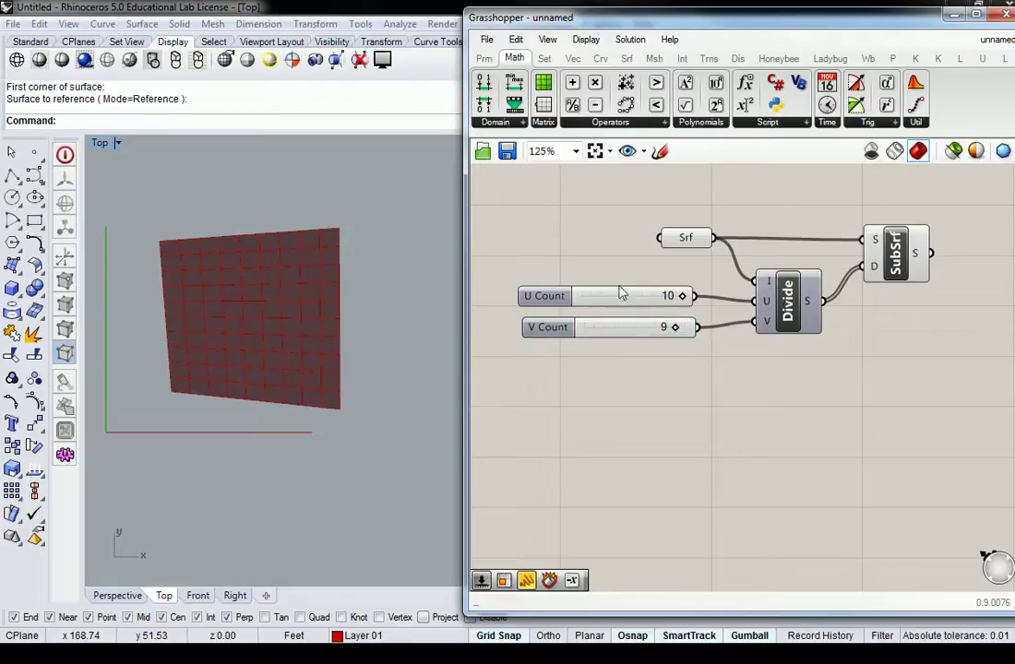
Highlight the SubSrf component's output in the Rhino viewport to examine the subdivided panels
right_drag(404, 264, 396, 269)
right_drag(807, 203, 713, 228)
click(796, 276)
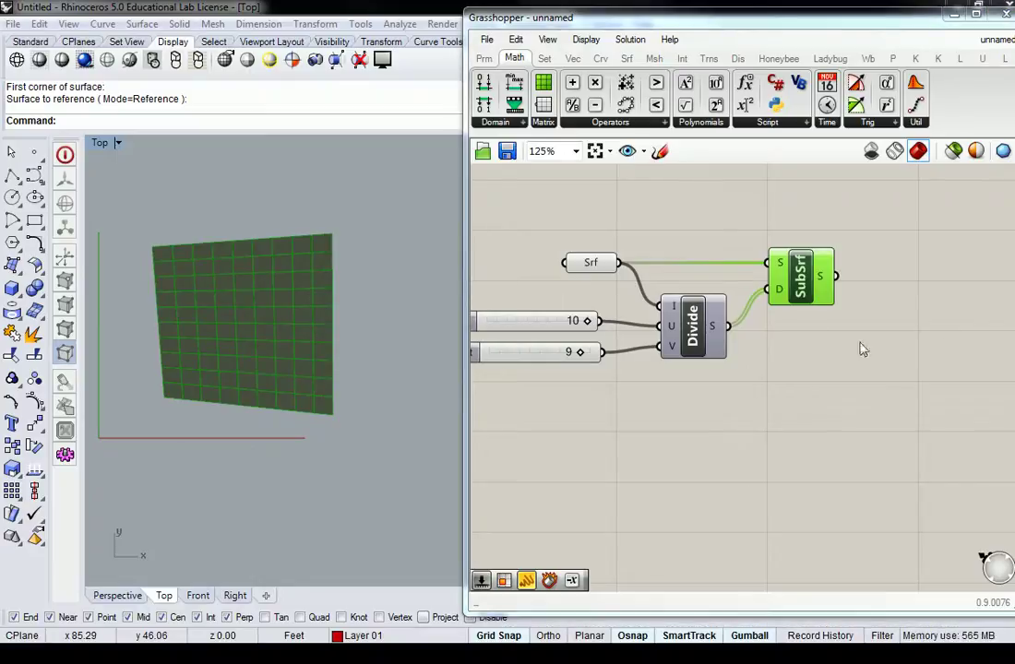
click(690, 222)
right_drag(685, 242, 727, 242)
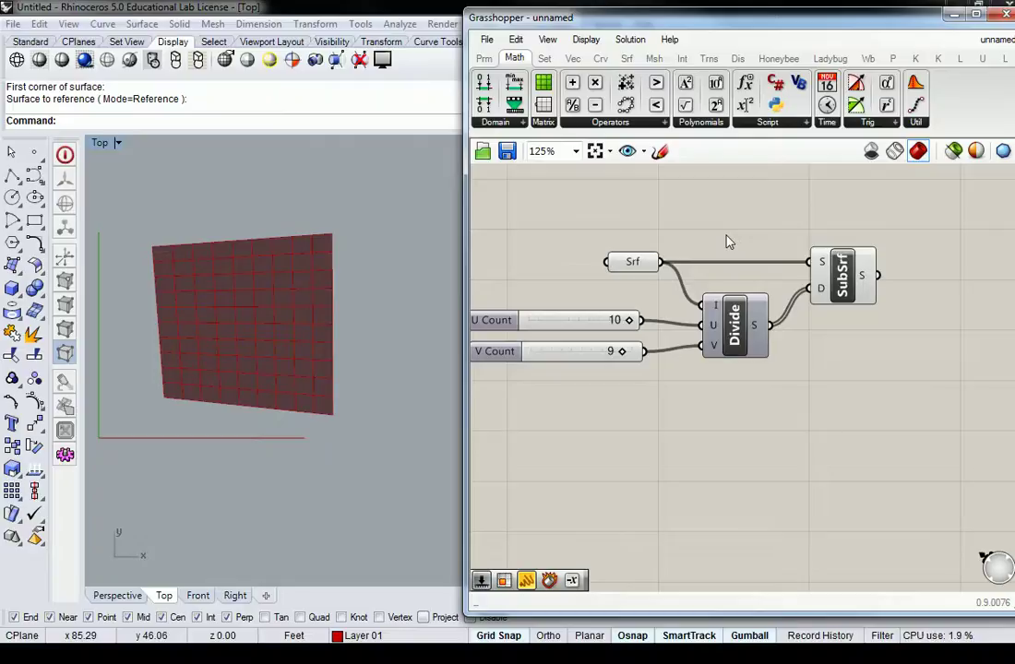
Place a point object in Rhino on the upper part of the subdivided surface, slightly left of its middle
click(34, 152)
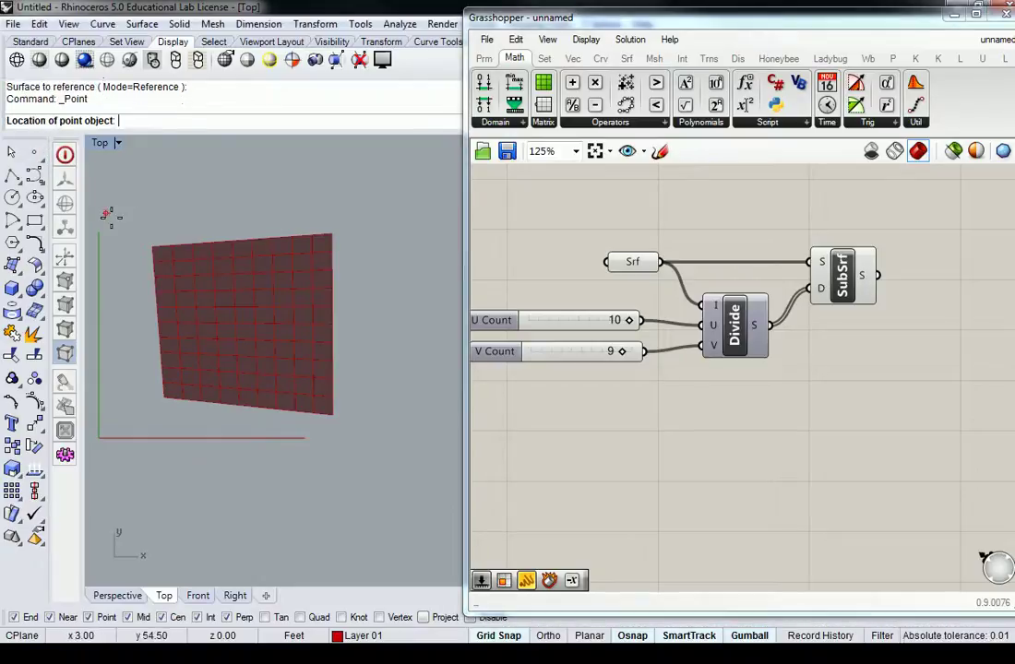
click(223, 283)
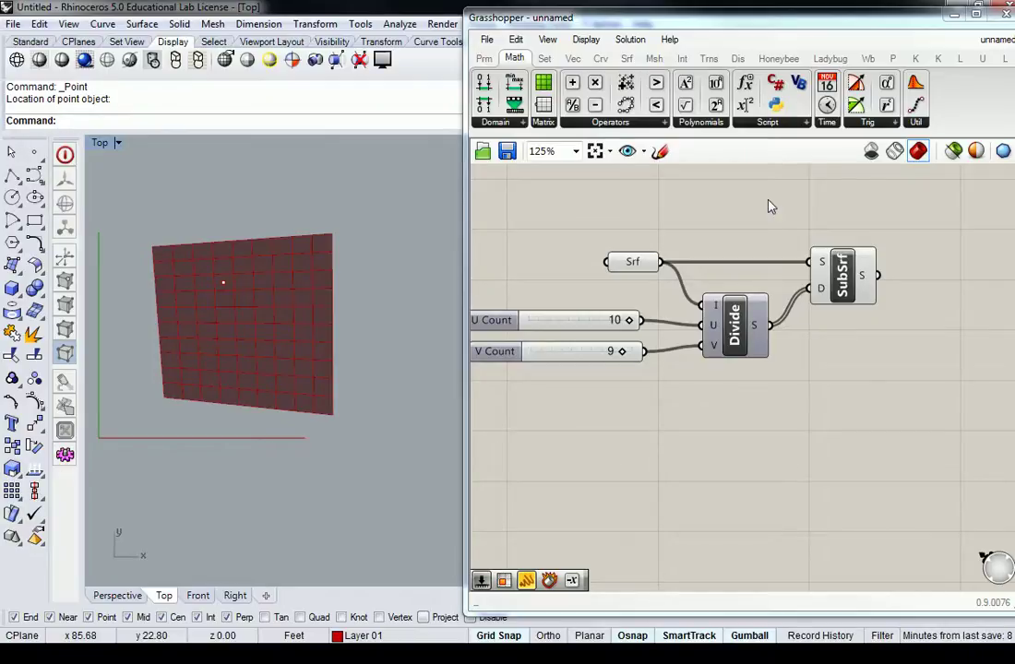
right_drag(772, 210, 616, 220)
mouse_move(705, 280)
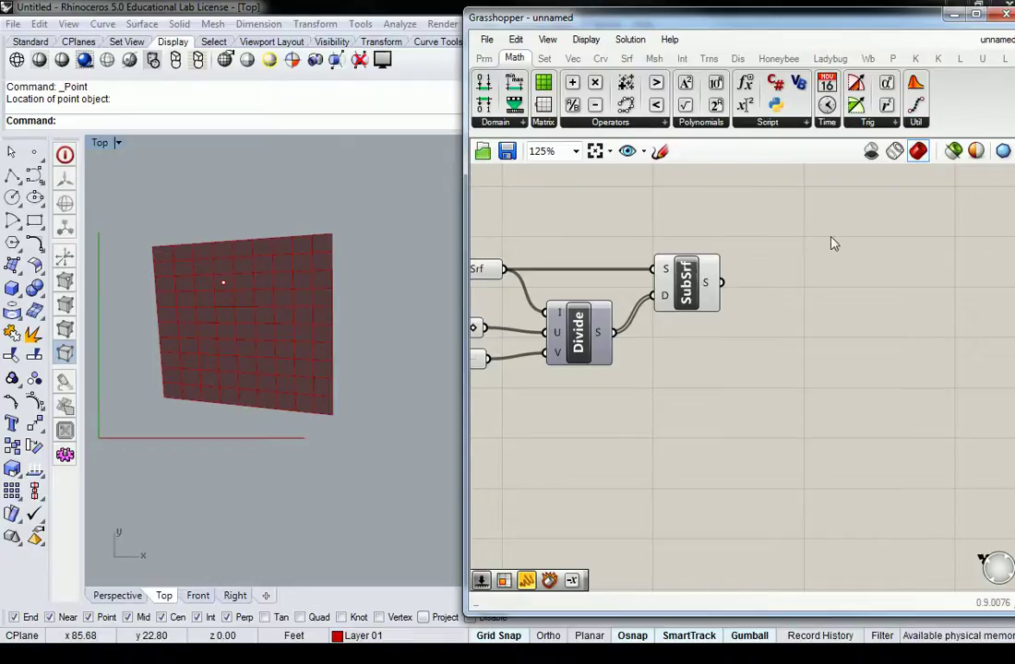
Add an Area component beside SubSrf and connect SubSrf's surface output to its geometry input
right_drag(882, 241, 796, 232)
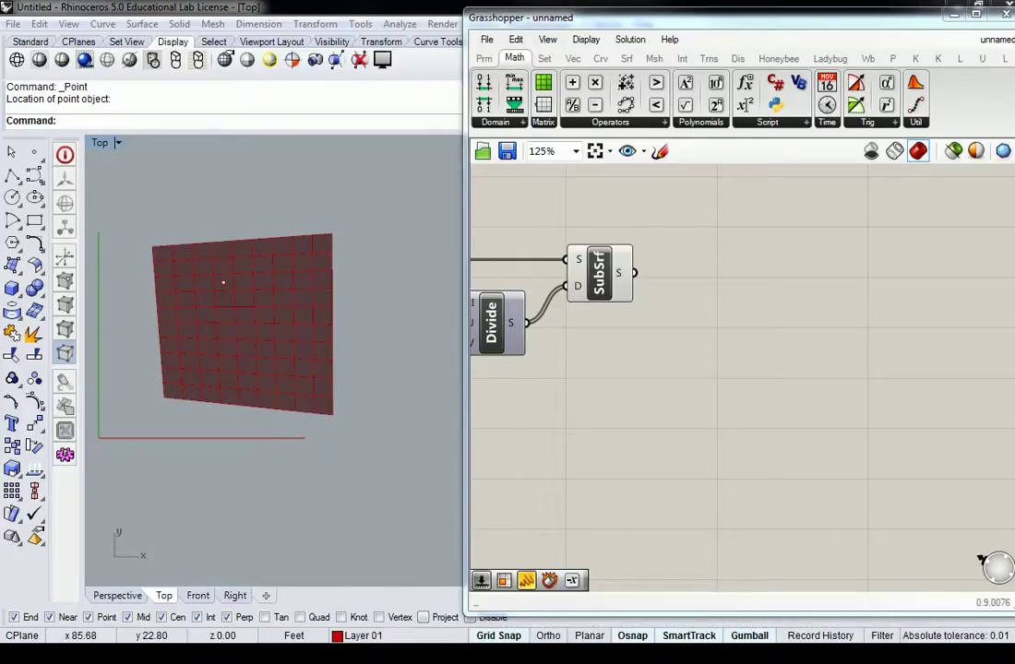
mouse_move(627, 272)
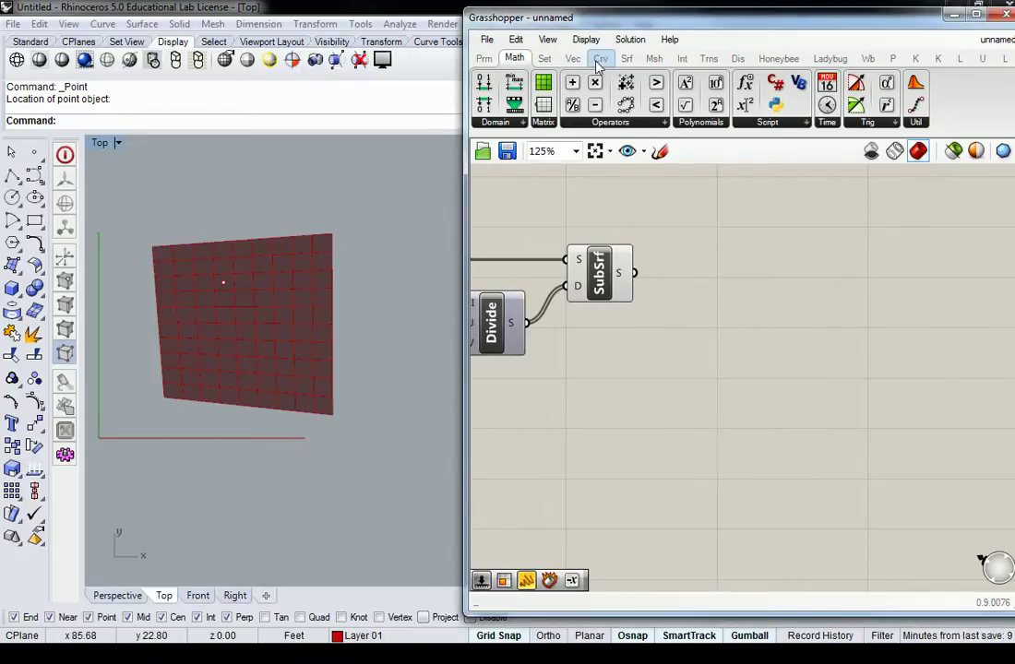
click(626, 58)
click(540, 121)
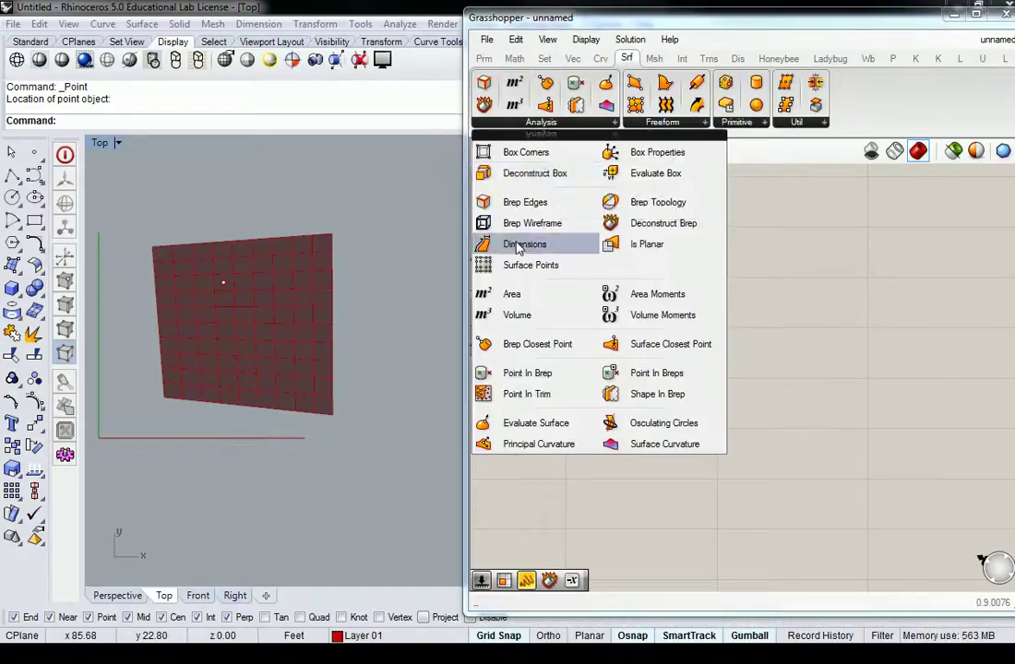
drag(514, 296, 727, 299)
click(715, 295)
drag(635, 274, 720, 340)
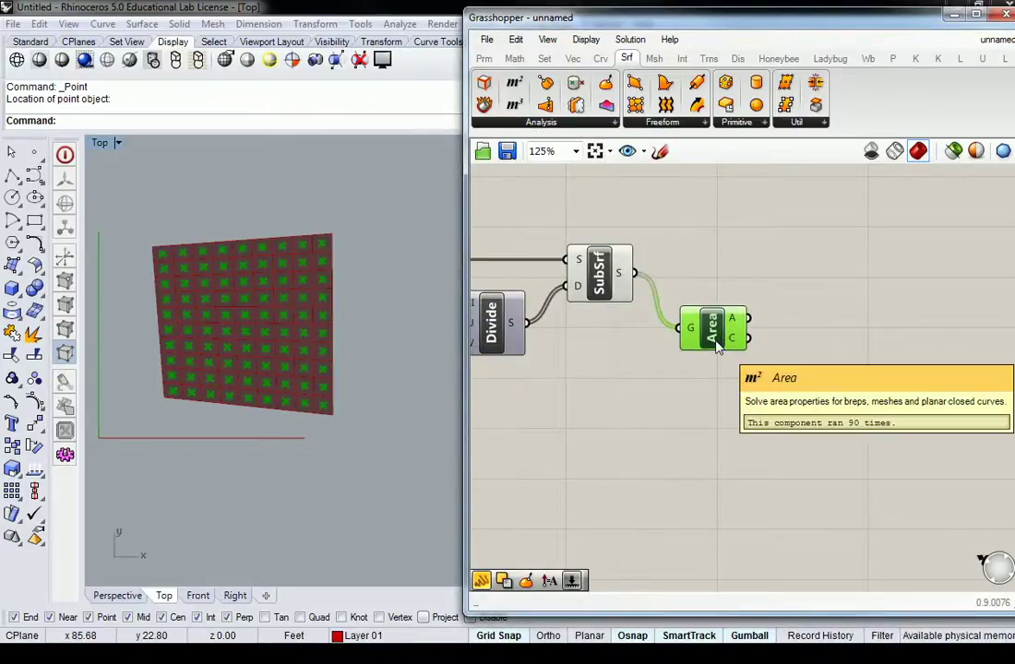
right_drag(780, 337, 754, 338)
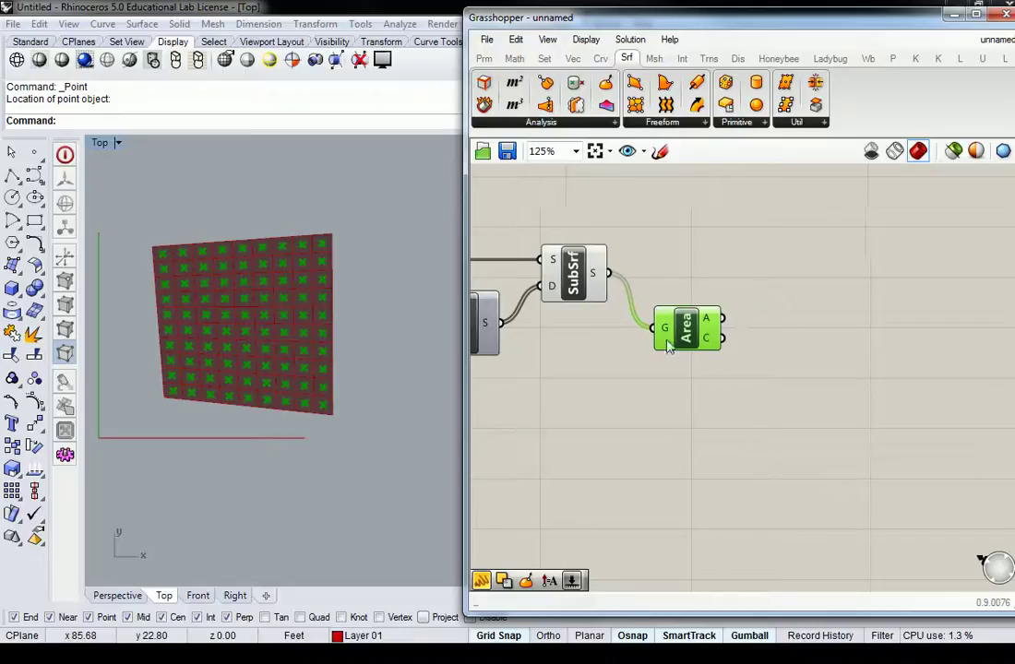
drag(667, 344, 655, 287)
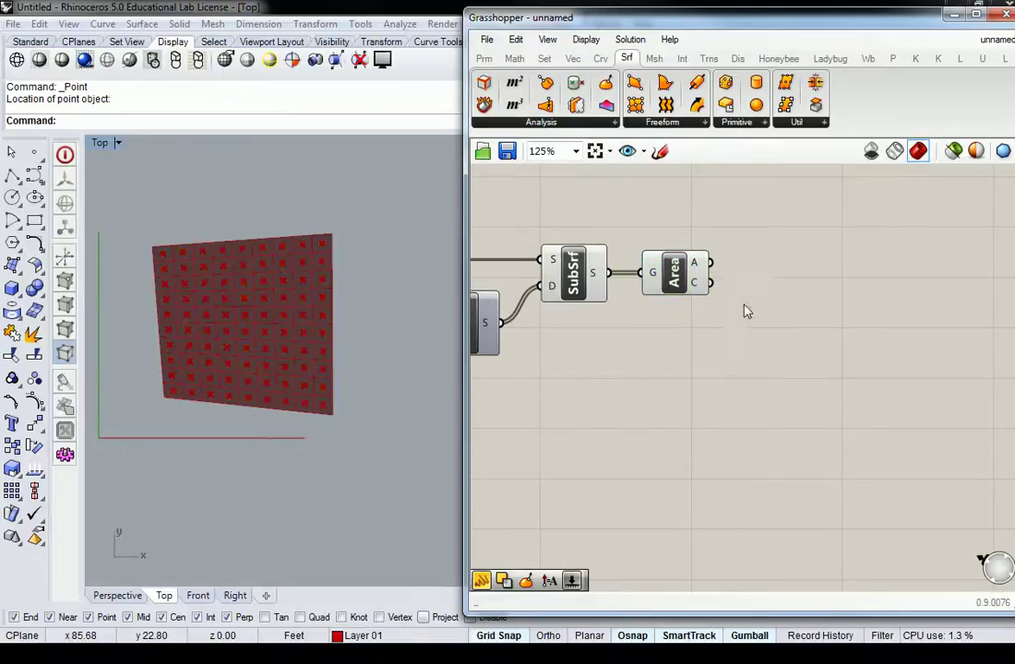
Move the Rhino point object slightly to the left along the X axis, off the panel's centroid
right_drag(747, 312, 876, 262)
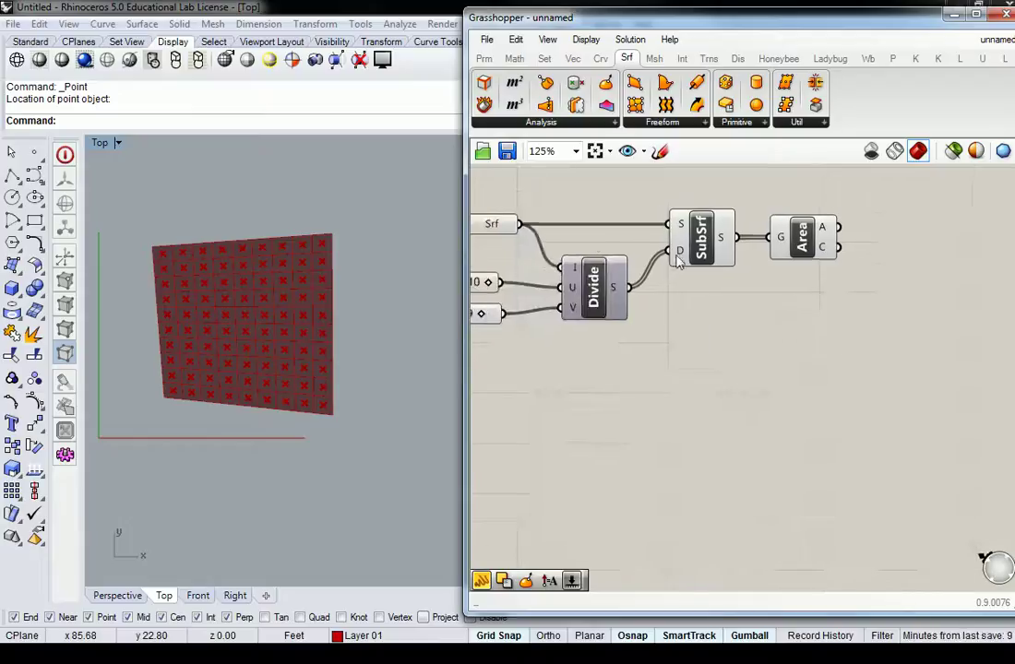
click(231, 279)
click(231, 278)
scroll(272, 293, up, 4)
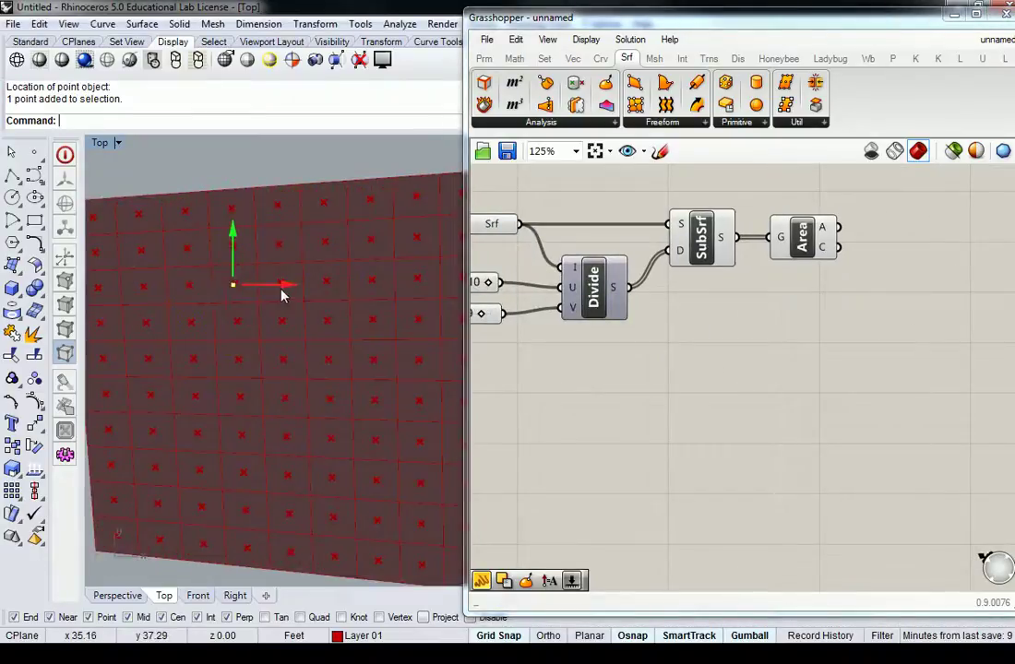
drag(274, 294, 269, 295)
click(253, 168)
scroll(255, 170, down, 6)
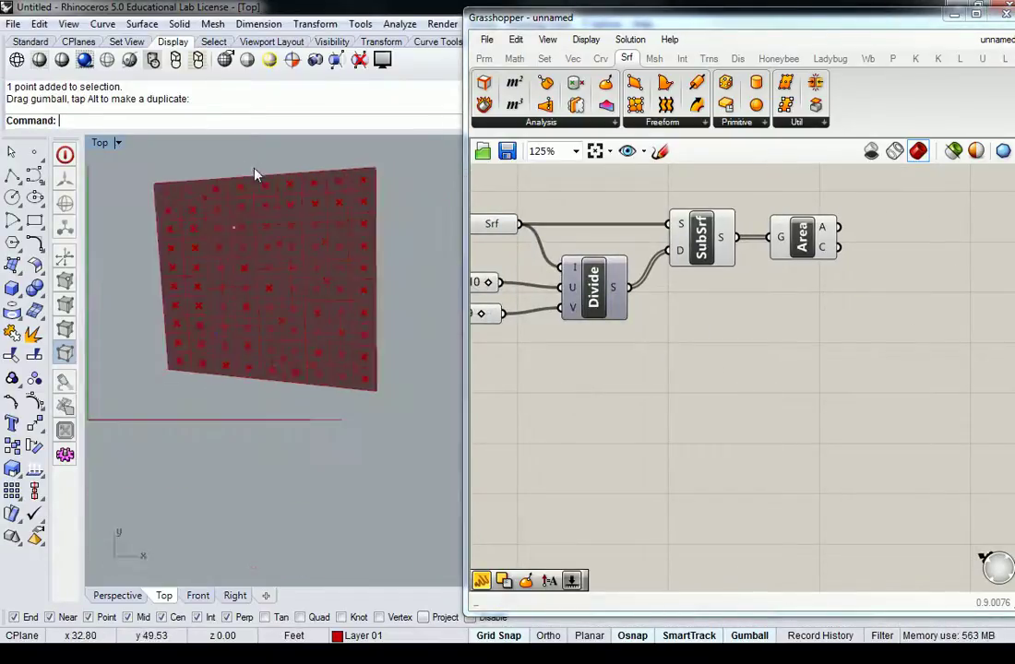
right_drag(261, 170, 266, 207)
Add a Closest Point component and connect Area's centroid output to its P input
click(699, 301)
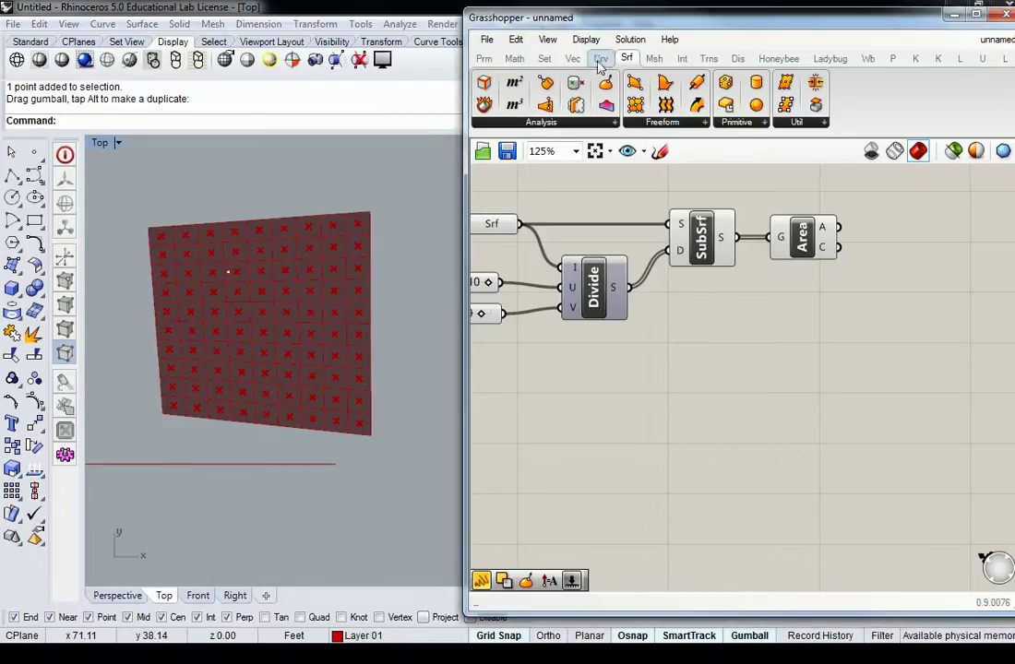
click(573, 59)
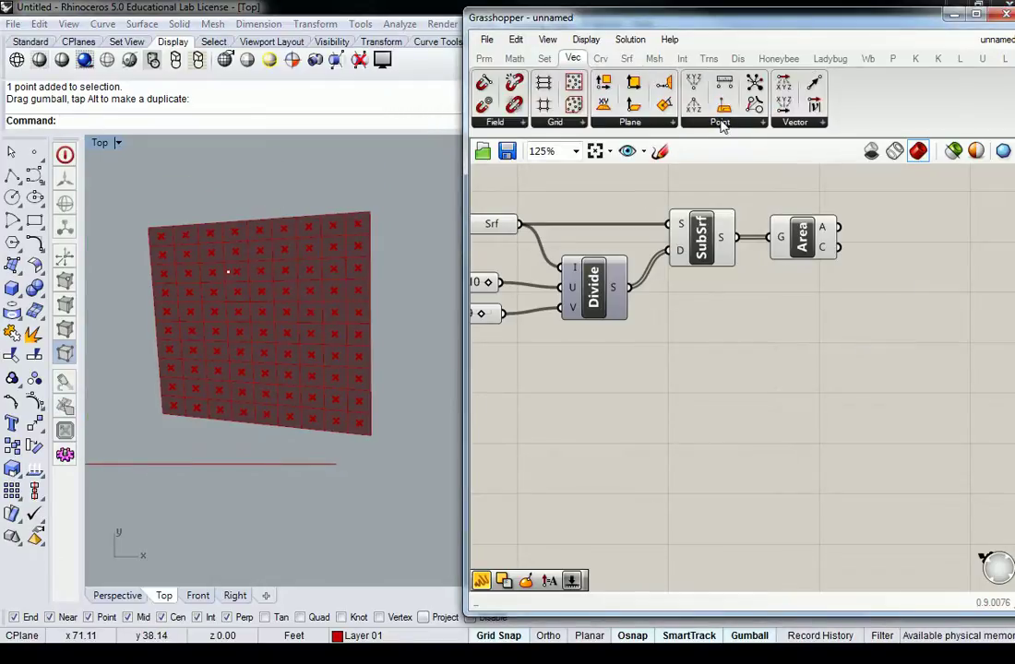
click(720, 121)
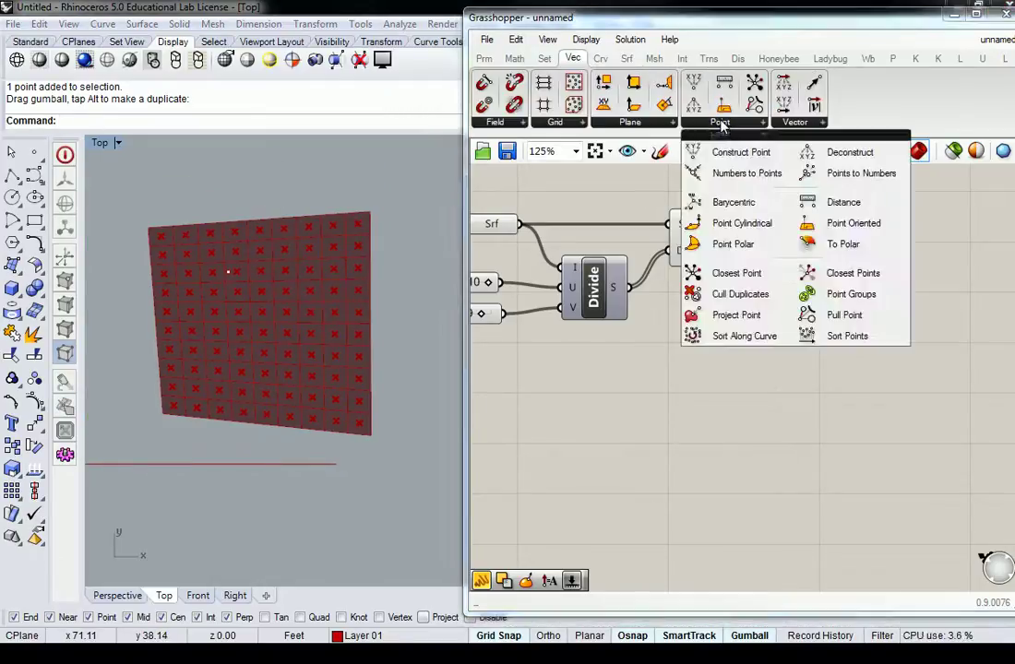
click(748, 274)
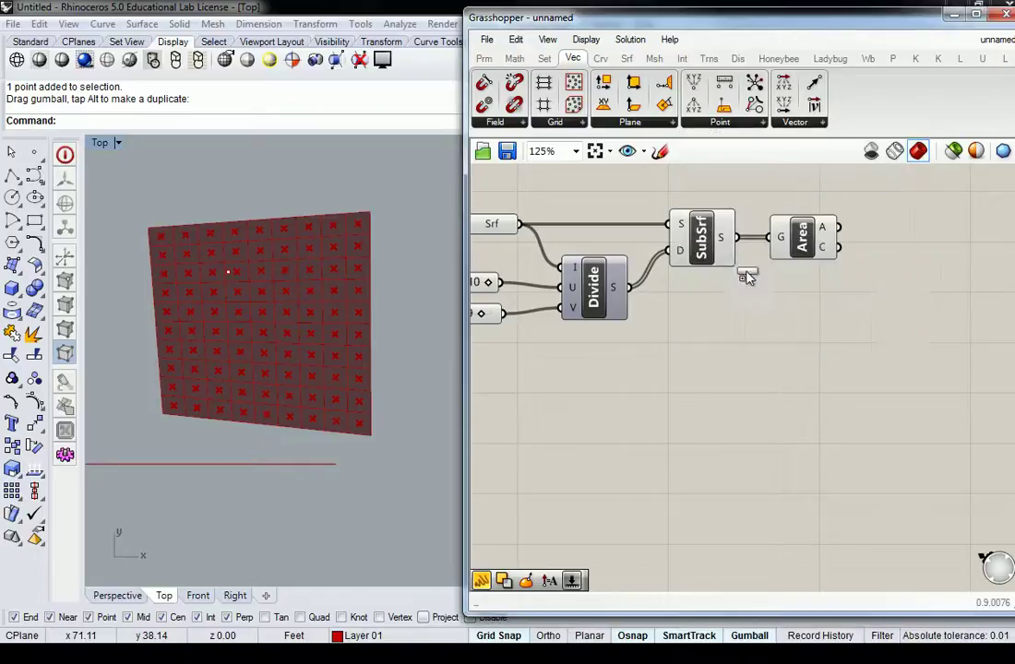
click(895, 311)
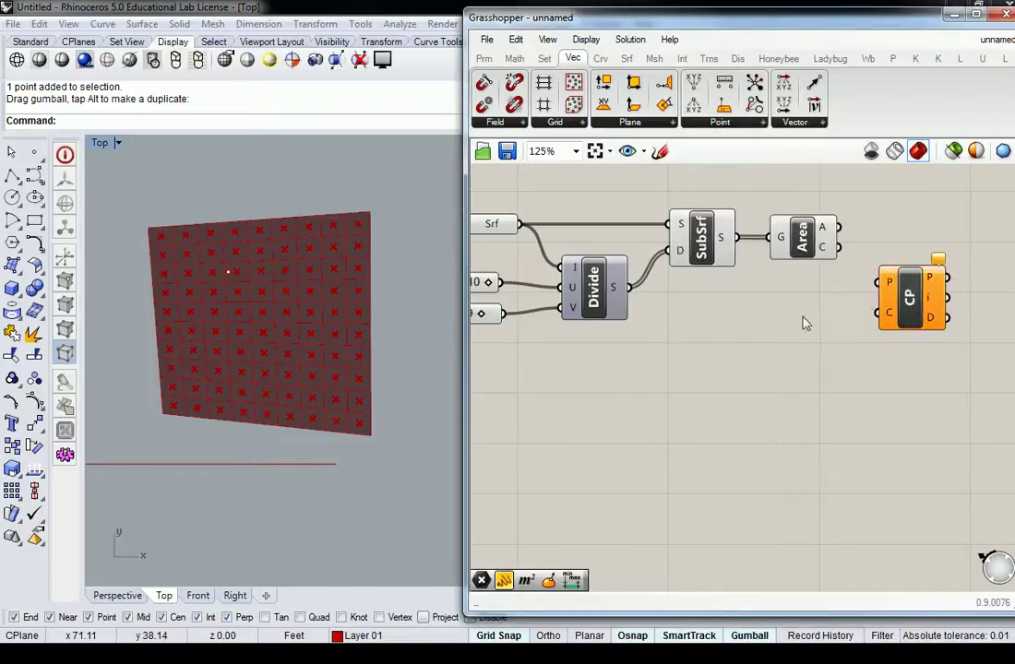
mouse_move(824, 251)
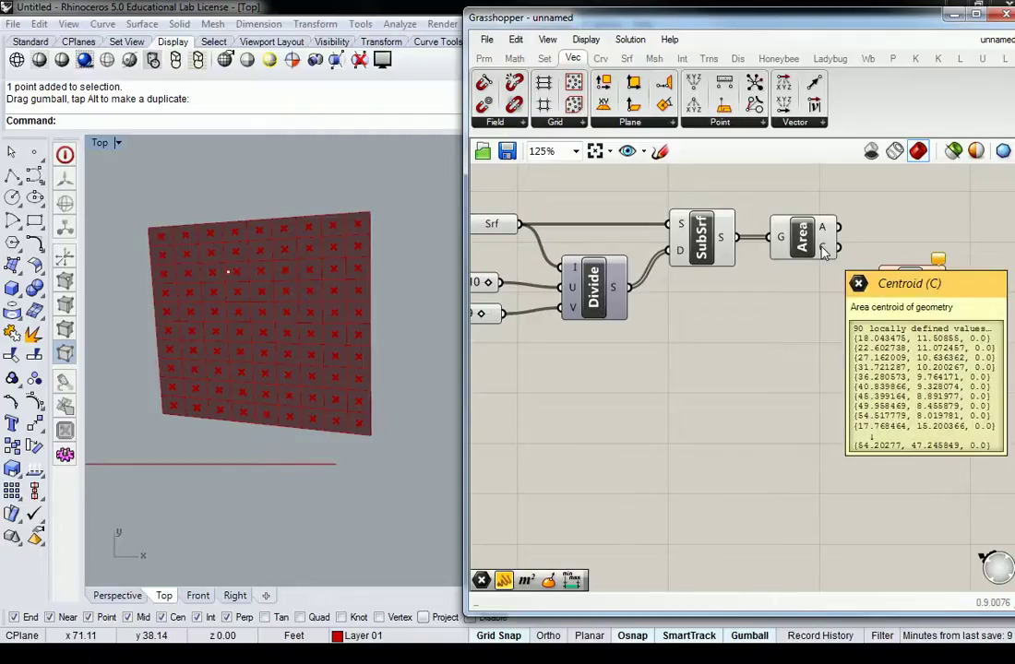
drag(824, 251, 885, 285)
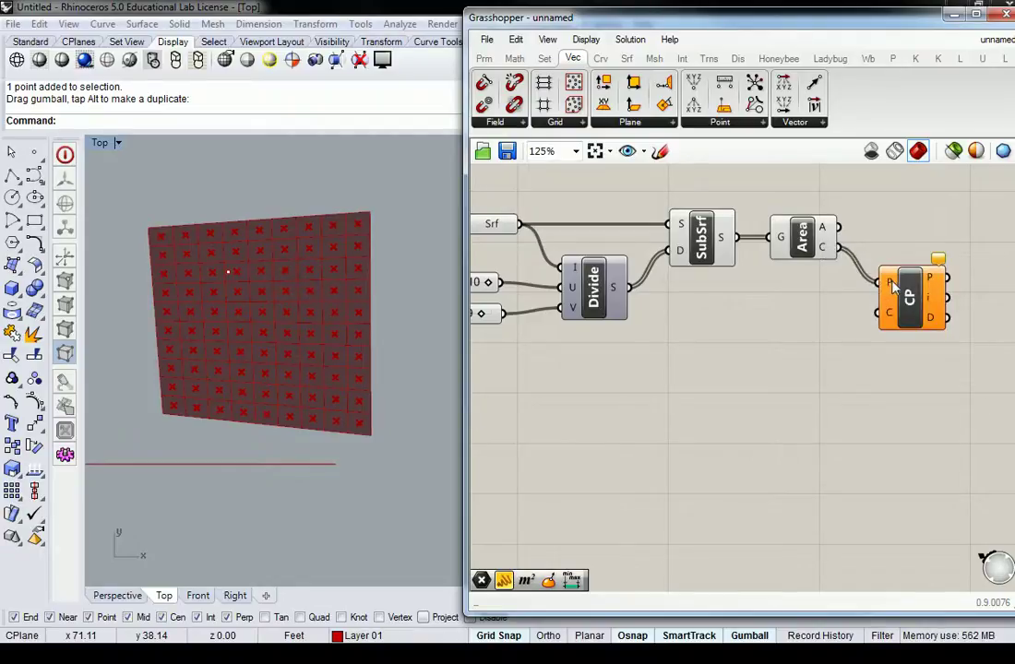
Add a Point parameter referencing the Rhino point object and connect it to Closest Point's C input
mouse_move(892, 288)
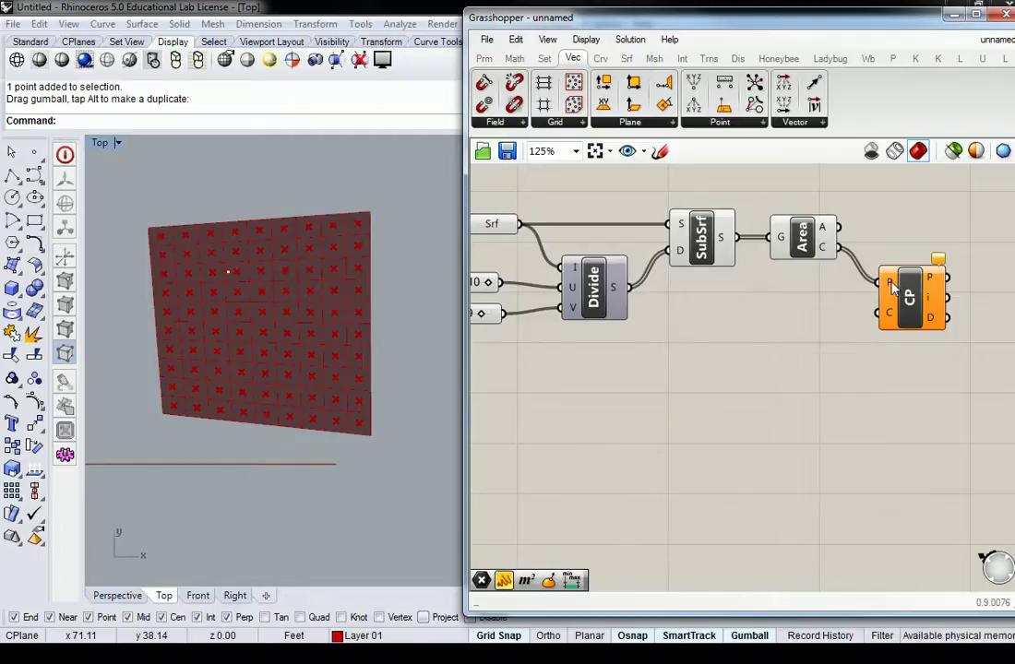
click(483, 58)
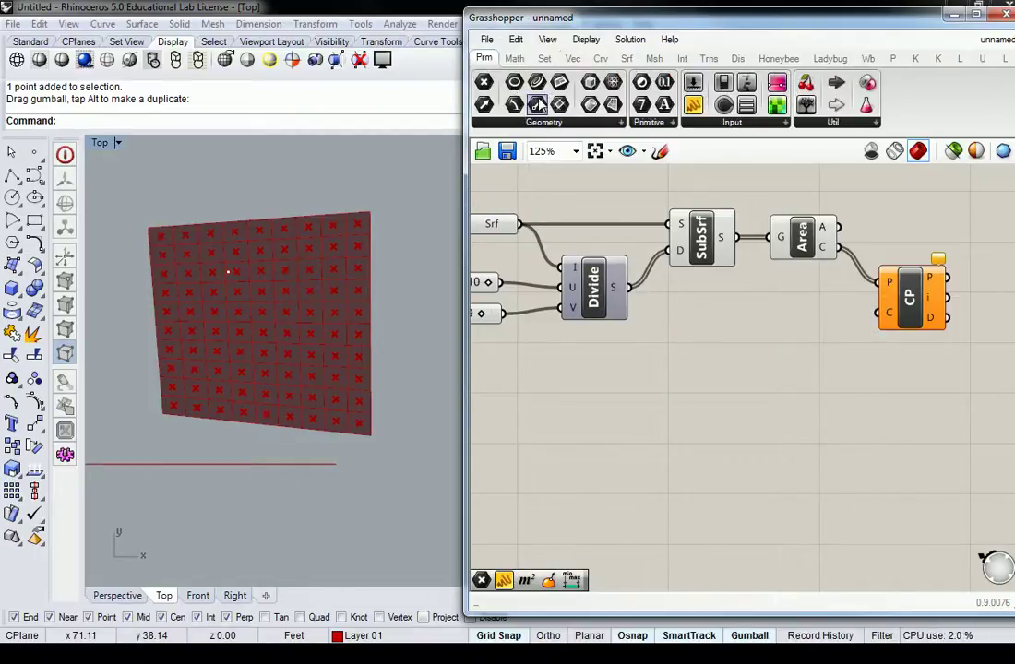
drag(483, 82, 803, 319)
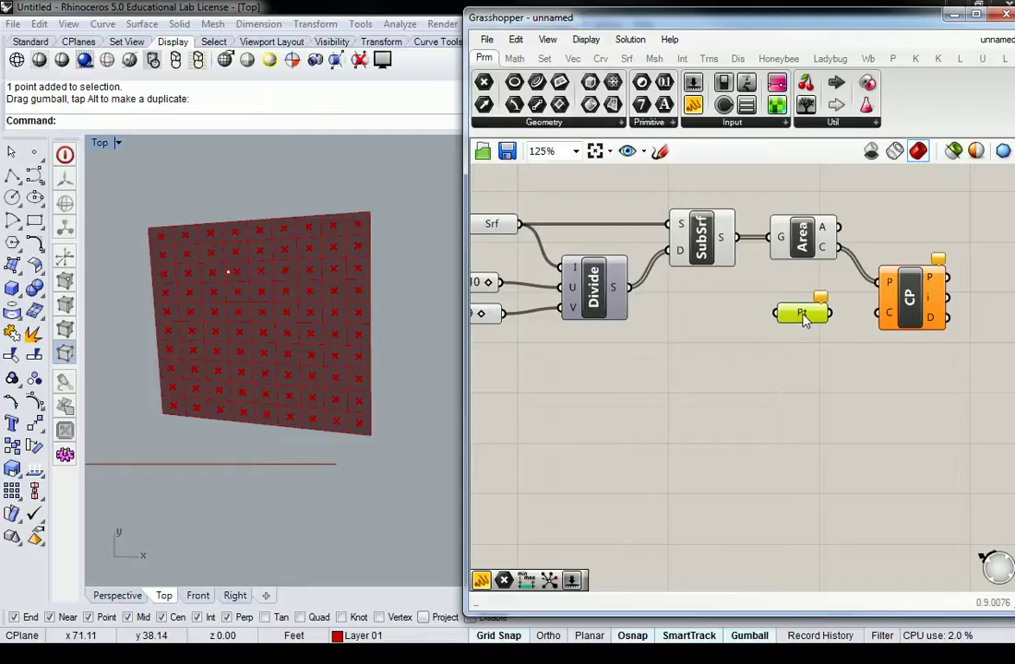
right_click(795, 315)
click(863, 495)
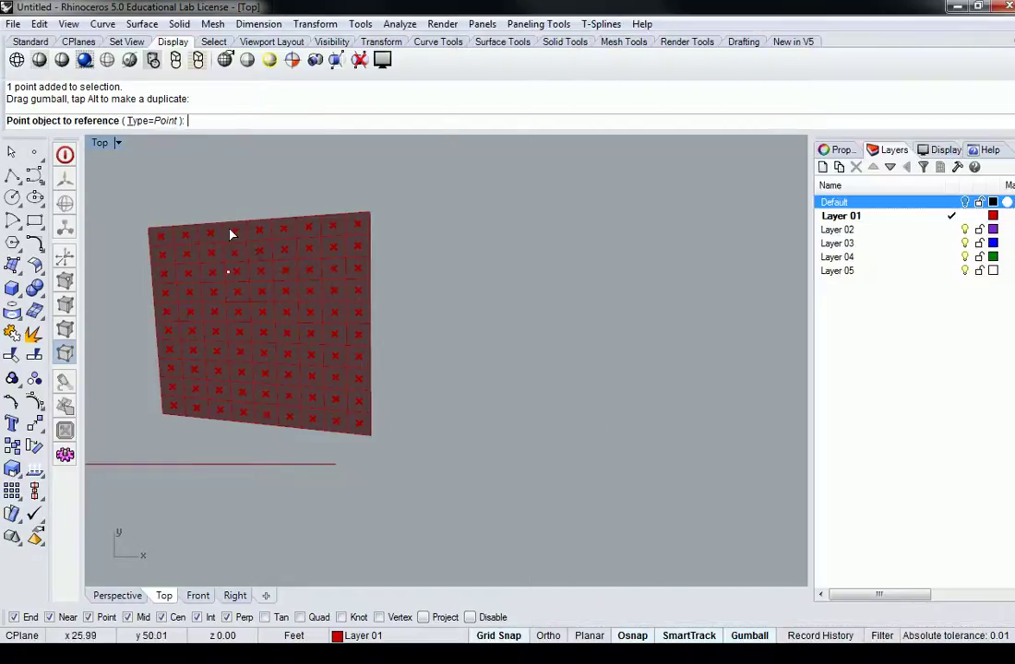
click(228, 271)
drag(830, 313, 877, 313)
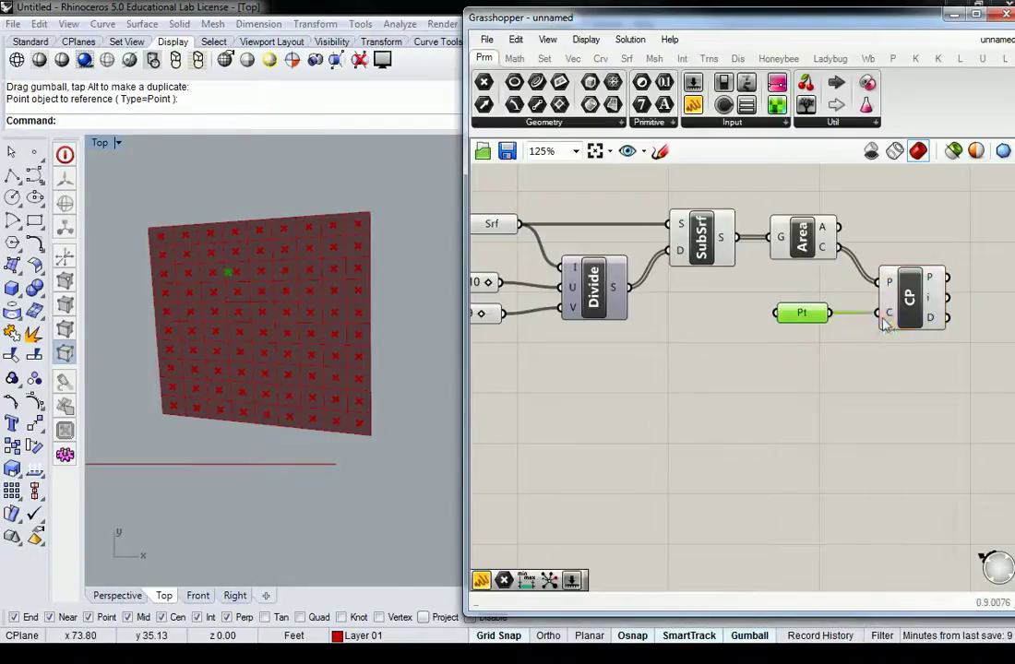
Inspect Closest Point's distance output in a temporary enlarged panel, and delete the panel
click(909, 315)
right_drag(923, 218, 784, 243)
click(776, 247)
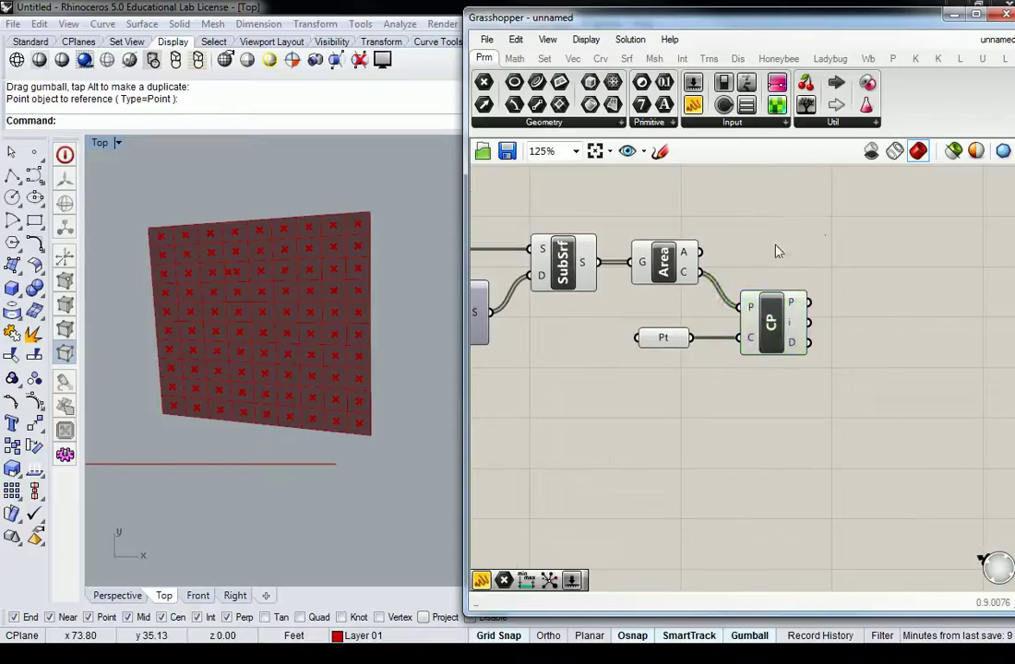
click(692, 87)
click(911, 424)
drag(808, 342, 899, 438)
right_drag(899, 438, 819, 358)
drag(827, 381, 837, 574)
scroll(854, 408, down, 2)
drag(864, 396, 895, 386)
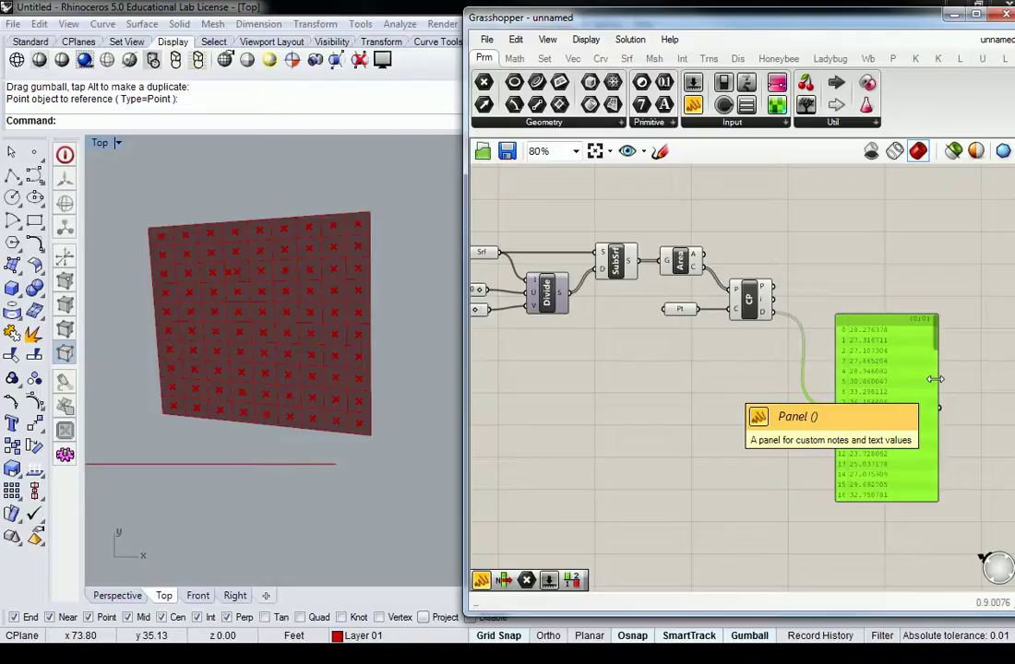
right_drag(890, 292, 873, 352)
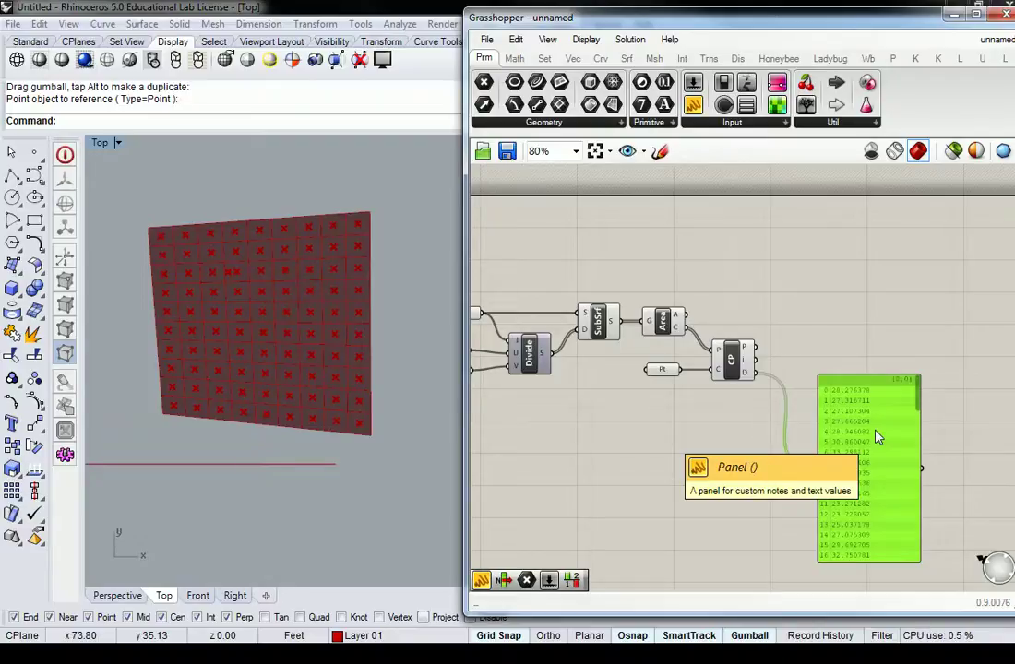
right_drag(899, 342, 844, 339)
key(Delete)
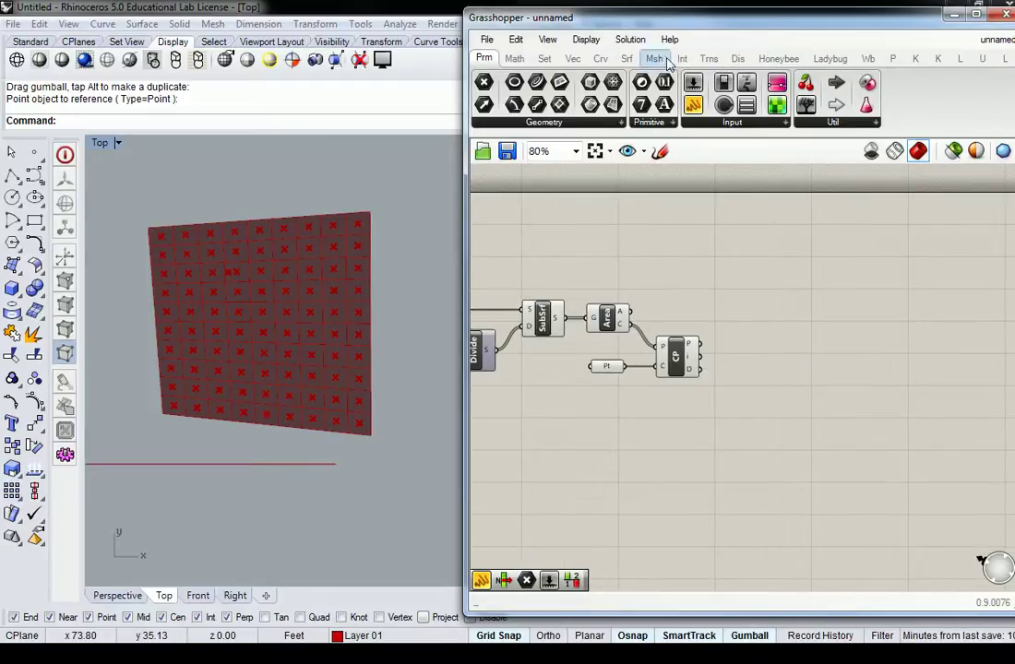
Add a Mesh Colours component to the right of Closest Point, leaving room between them
click(656, 59)
click(718, 123)
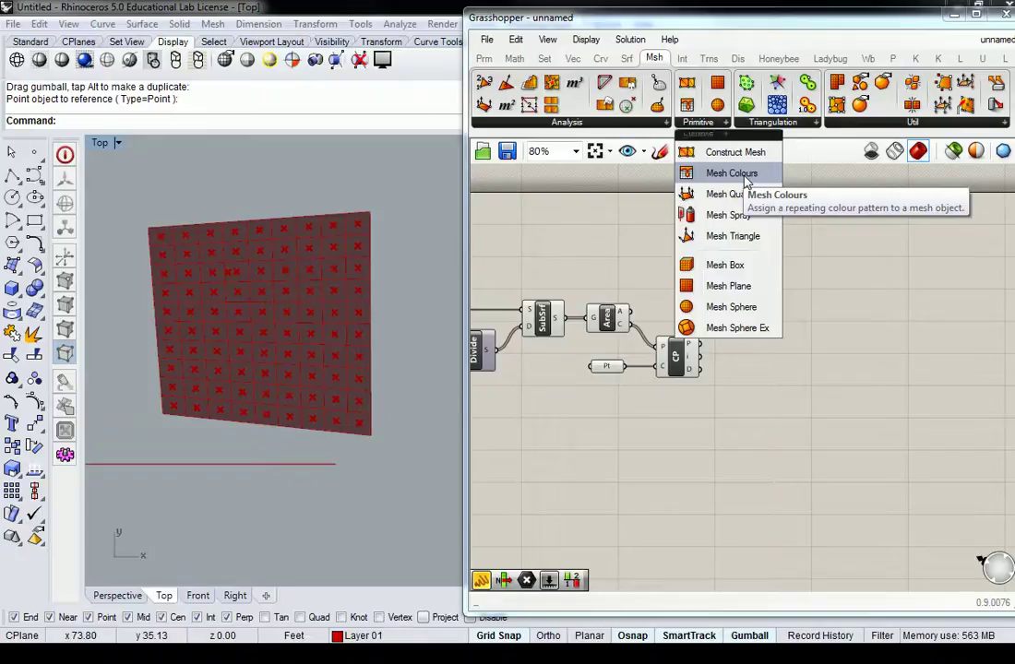
drag(742, 176, 903, 310)
click(798, 292)
right_drag(799, 292, 662, 291)
click(760, 315)
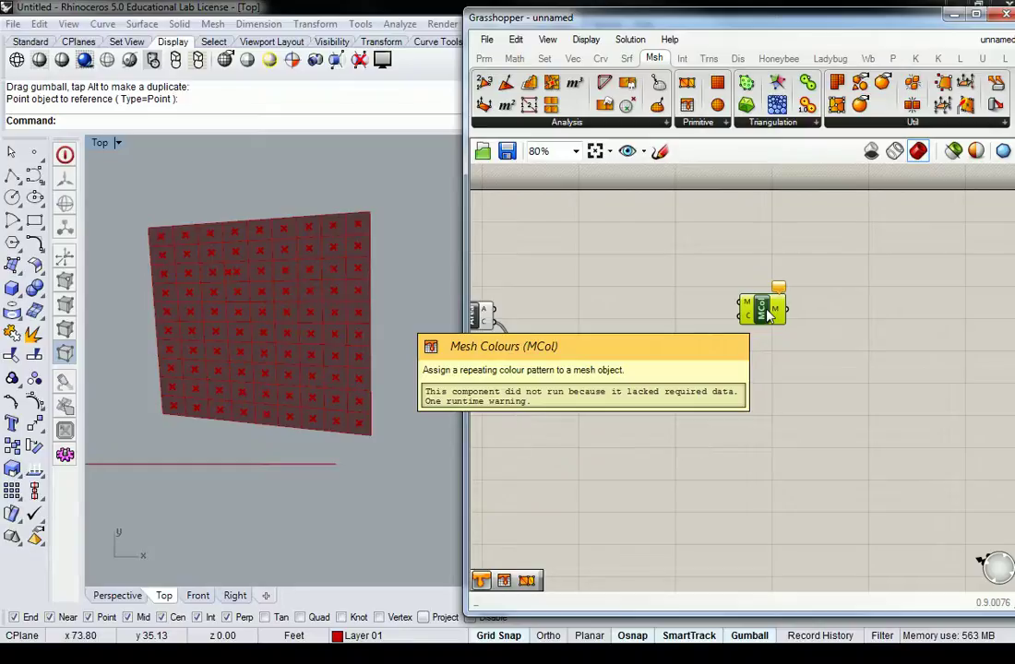
right_drag(712, 323, 741, 316)
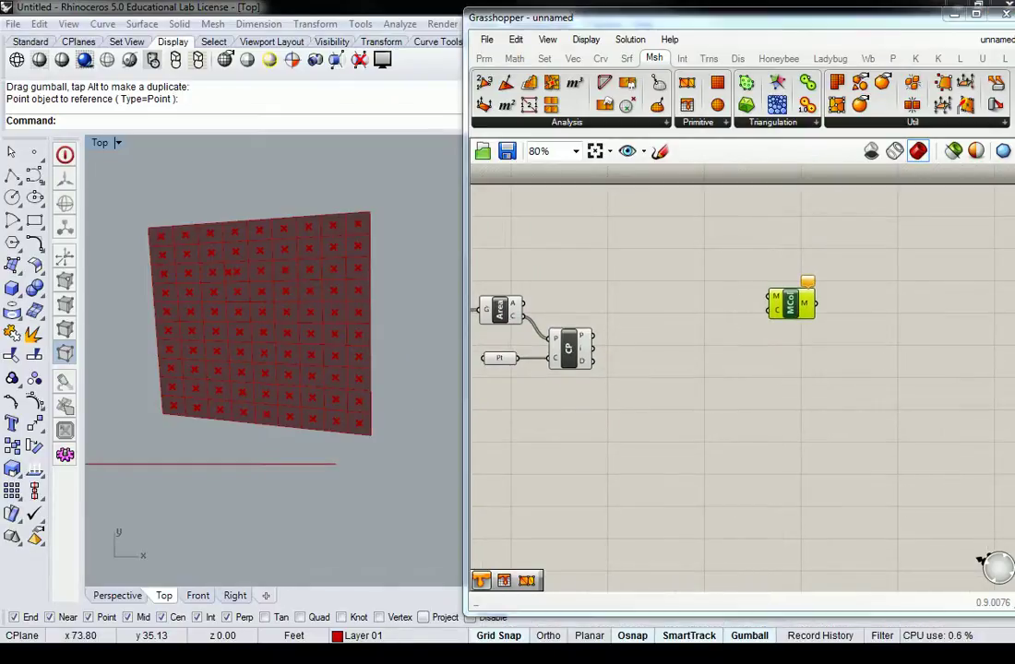
Add a Gradient component and position it between Closest Point and Mesh Colours
click(483, 58)
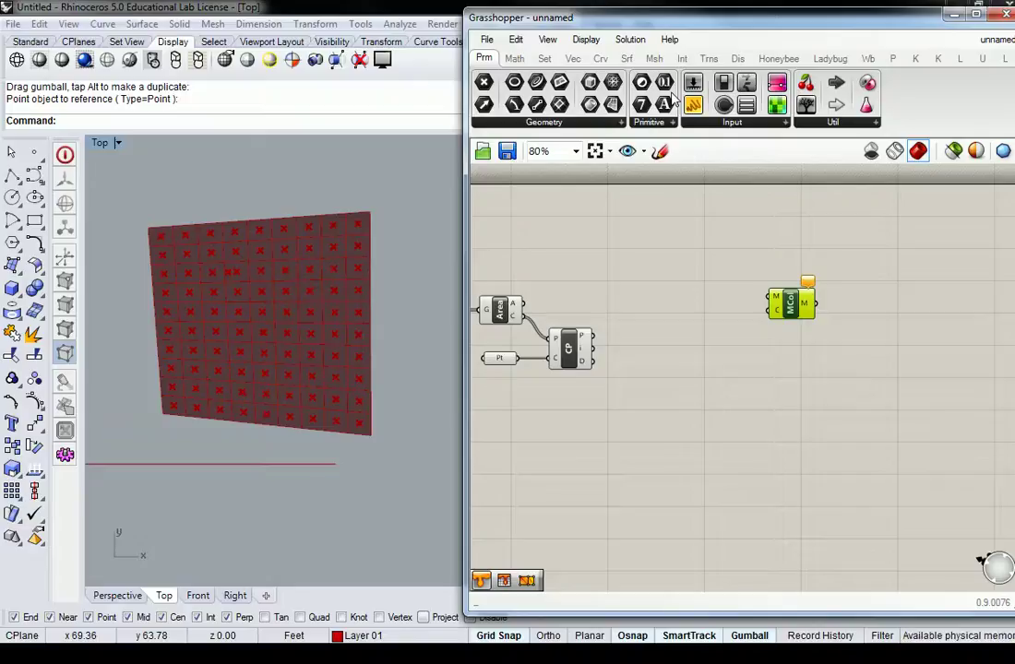
click(765, 124)
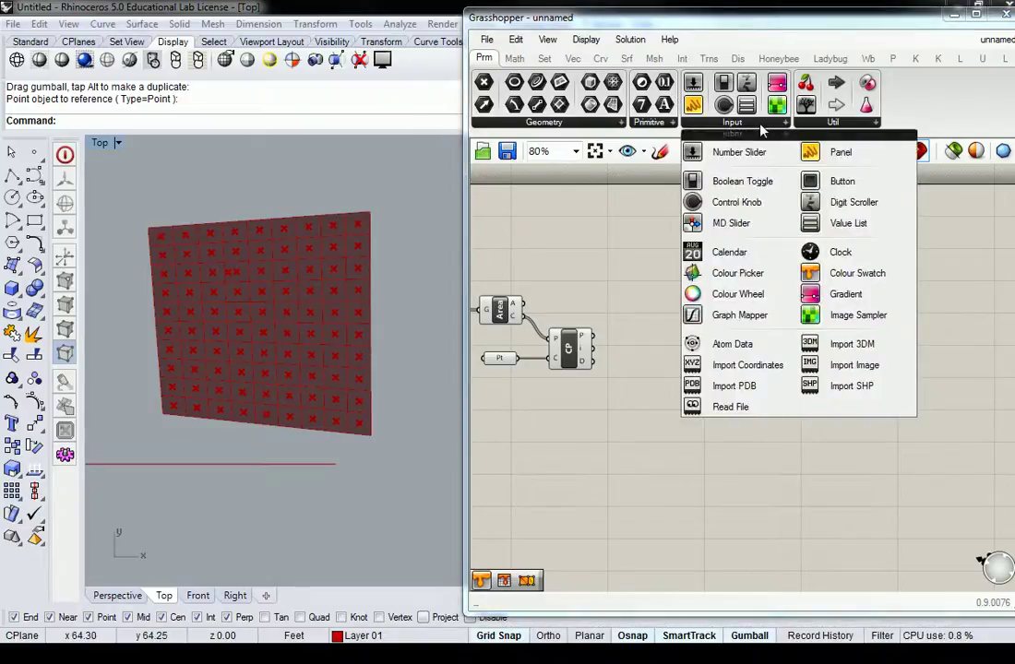
click(835, 295)
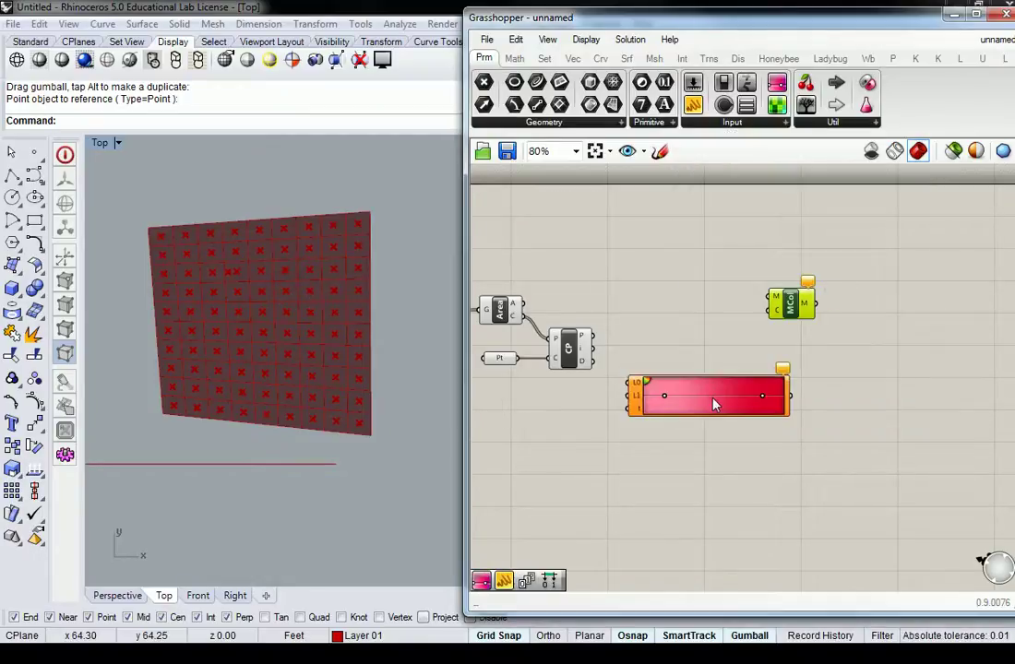
click(706, 373)
drag(724, 379, 738, 362)
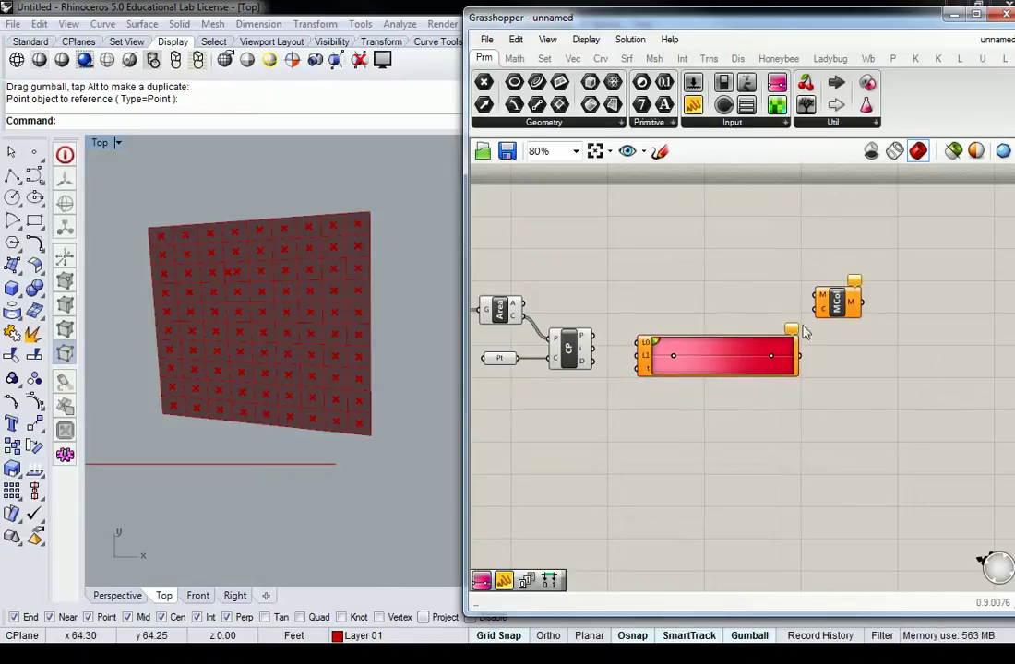
Shift Mesh Colours slightly to the right and connect the Gradient's output to its C input
drag(835, 302, 854, 301)
mouse_move(841, 316)
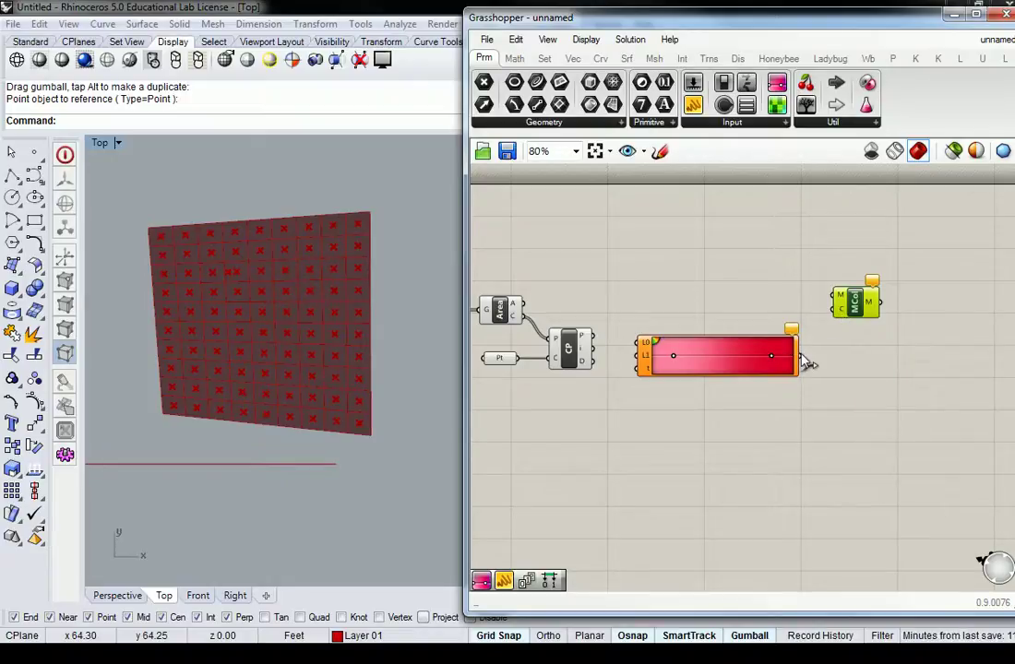
drag(801, 358, 842, 312)
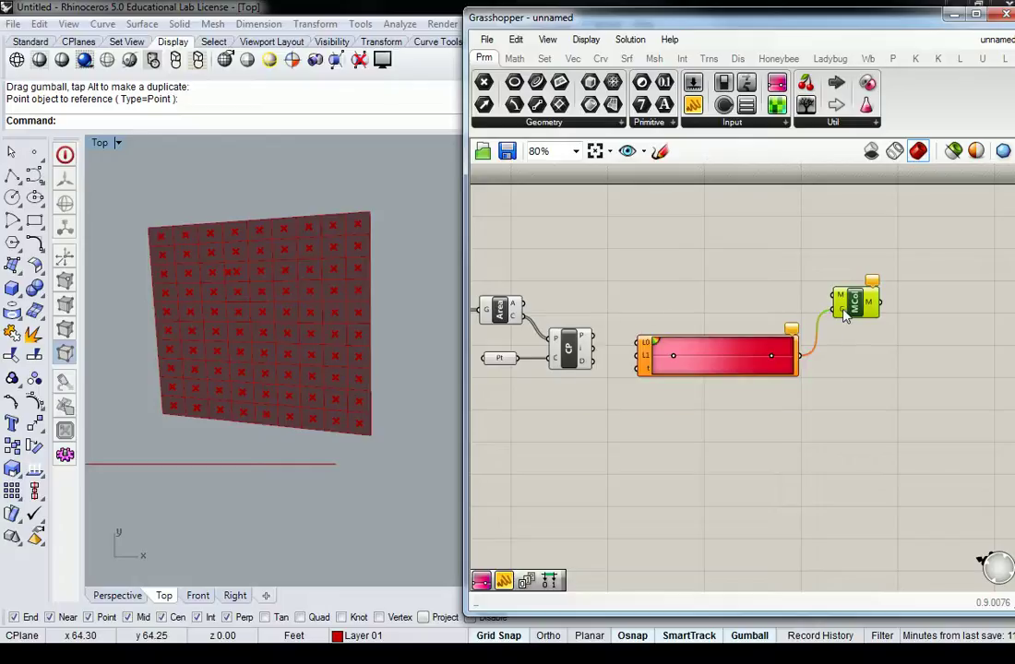
click(725, 284)
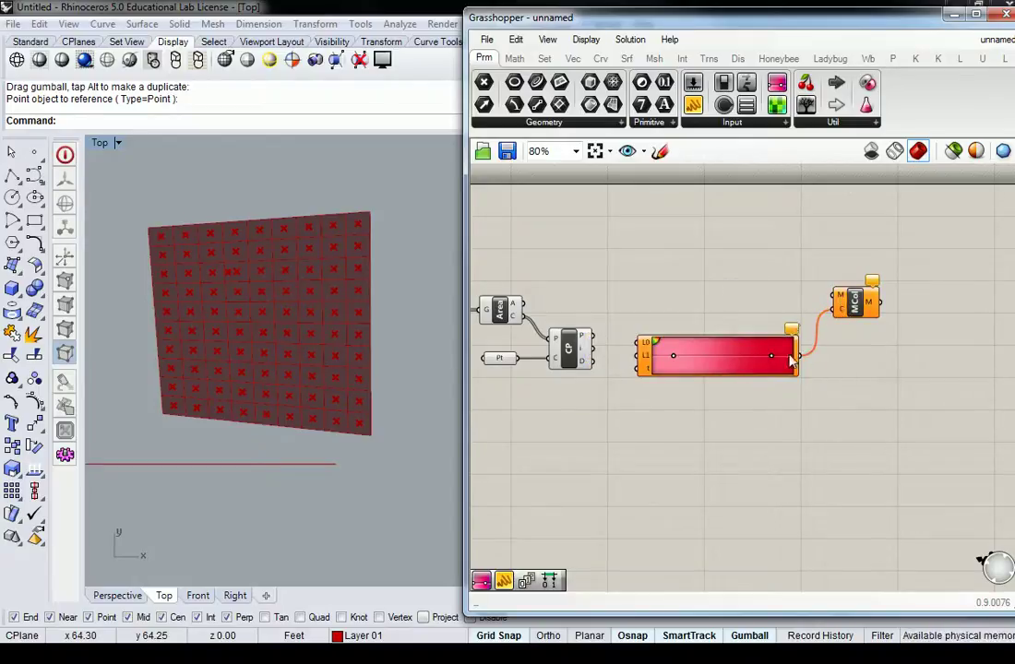
Examine the Gradient component's lower limit, upper limit and parameter inputs up close
mouse_move(791, 332)
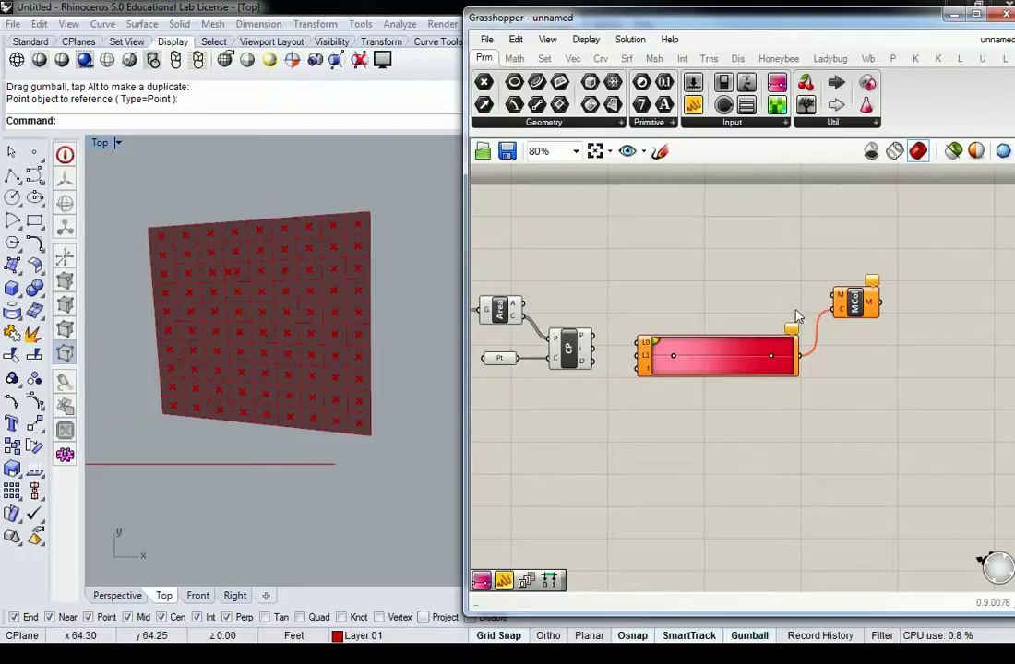
right_drag(626, 256, 694, 237)
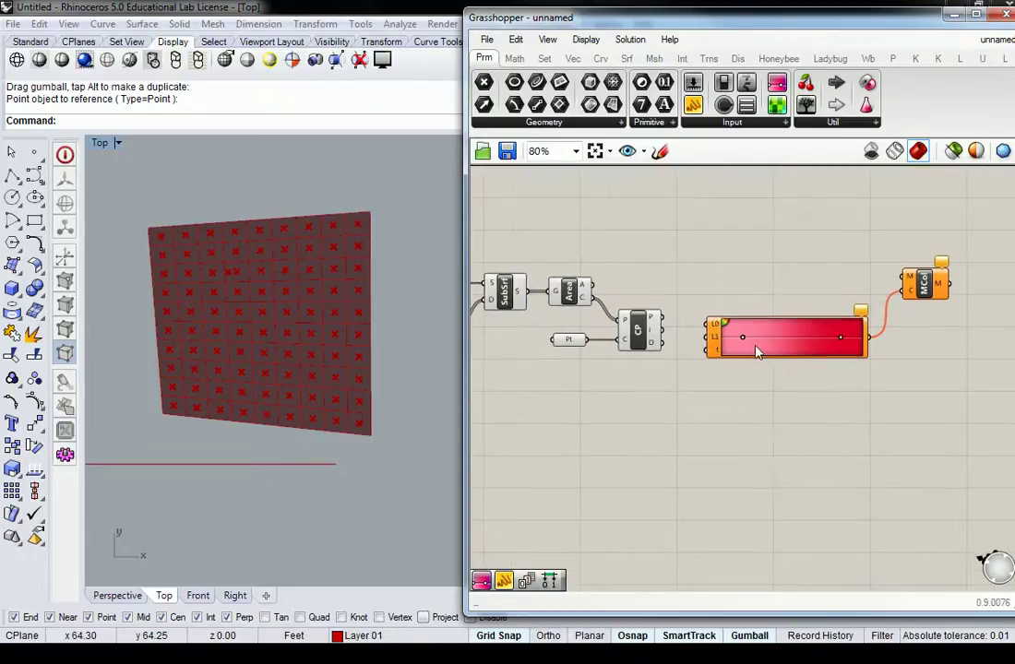
drag(770, 344, 768, 336)
mouse_move(654, 347)
scroll(701, 322, up, 3)
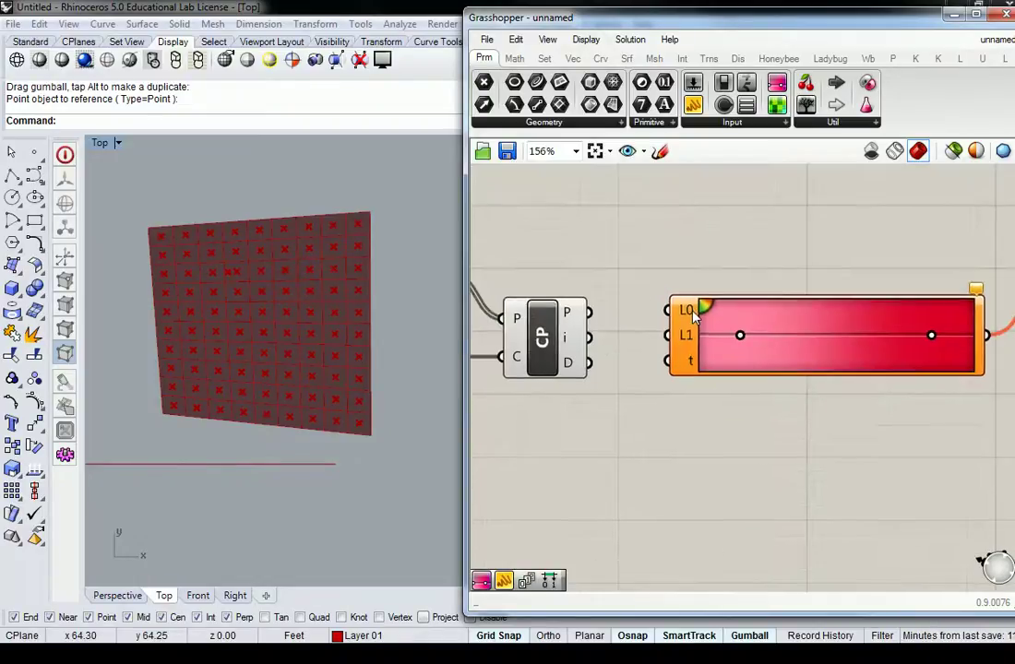
mouse_move(692, 315)
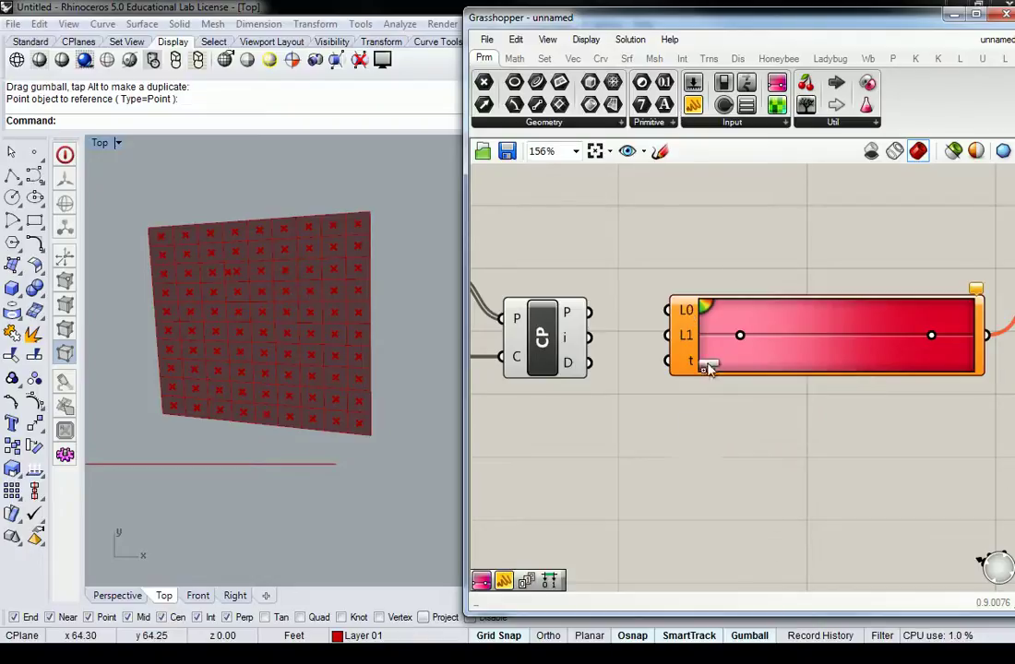
Add a panel below Closest Point, feed it the distance output, and enlarge it to list more of the values
click(670, 469)
drag(592, 365, 576, 468)
right_drag(636, 468, 671, 374)
drag(671, 373, 748, 512)
scroll(749, 434, down, 4)
right_drag(767, 492, 738, 318)
scroll(737, 317, up, 2)
drag(732, 315, 787, 625)
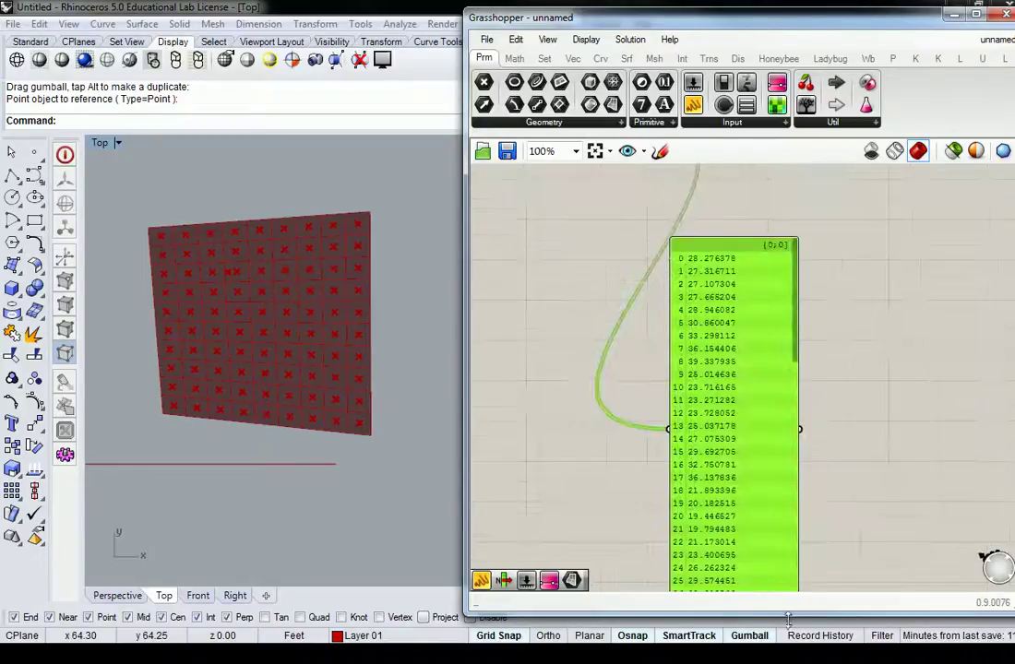
right_drag(730, 450, 743, 385)
scroll(716, 457, up, 1)
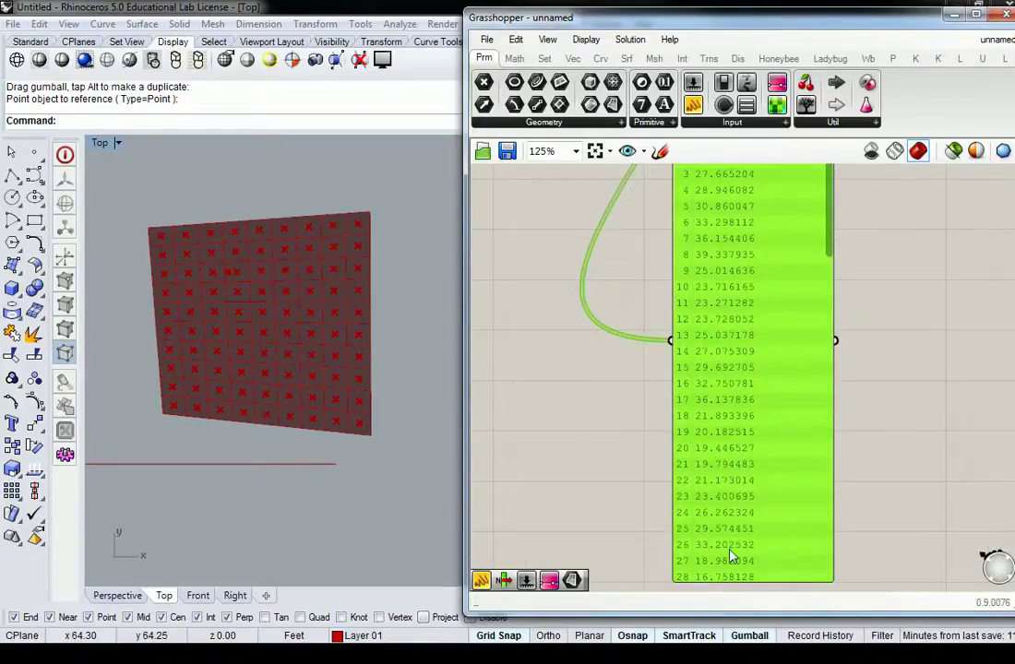
right_drag(739, 319, 725, 431)
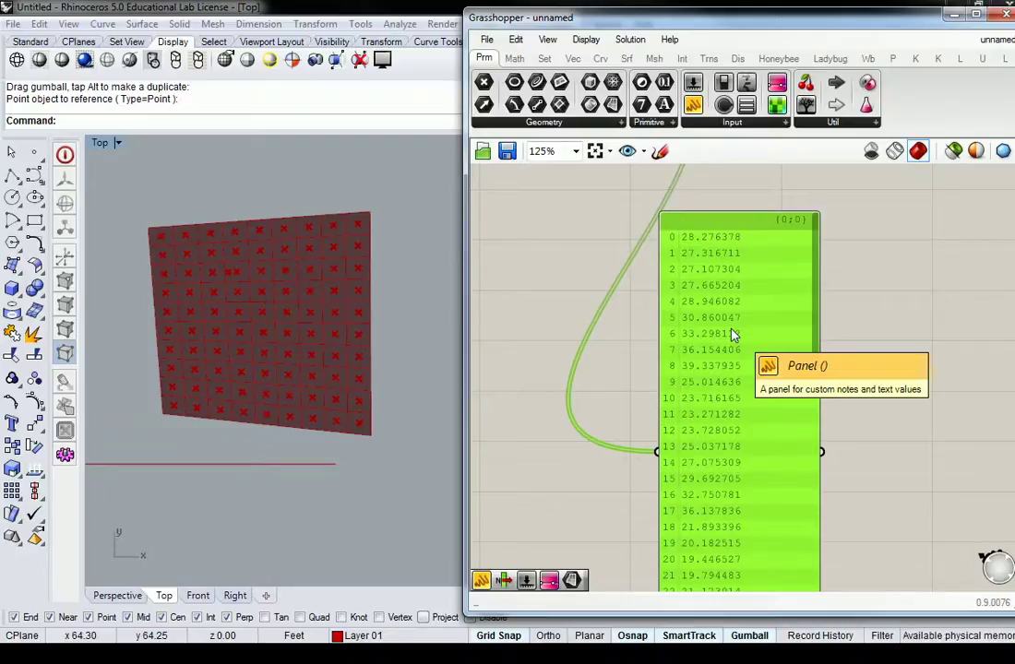
Move the Gradient and Mesh Colours components together to the right, leaving a wide gap after Closest Point
scroll(752, 238, down, 3)
right_drag(806, 211, 822, 415)
scroll(691, 316, up, 4)
scroll(854, 359, down, 2)
right_drag(854, 360, 650, 337)
drag(858, 234, 740, 353)
drag(647, 360, 802, 362)
click(654, 319)
right_drag(659, 330, 760, 321)
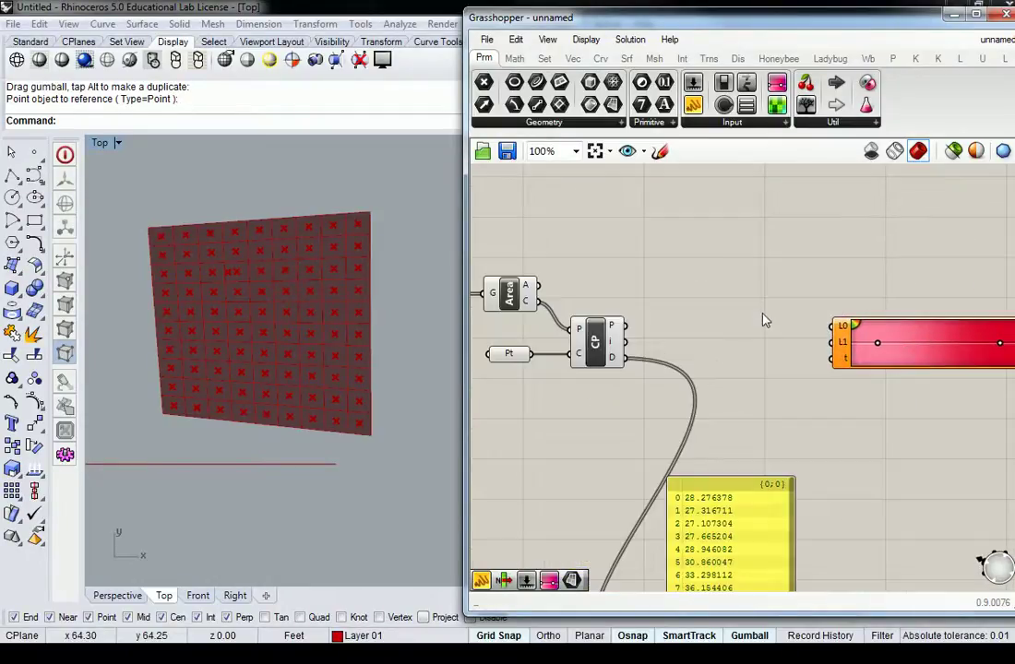
Move the distance panel up and to the right, toward the space below the Gradient
right_drag(764, 403, 790, 320)
scroll(790, 320, down, 1)
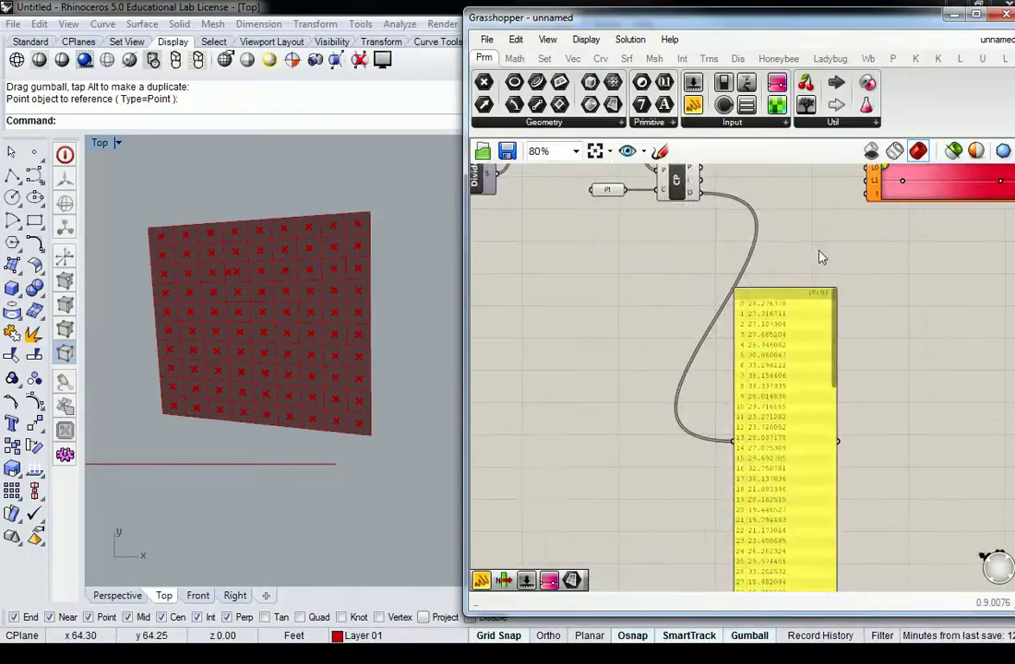
right_drag(840, 249, 740, 323)
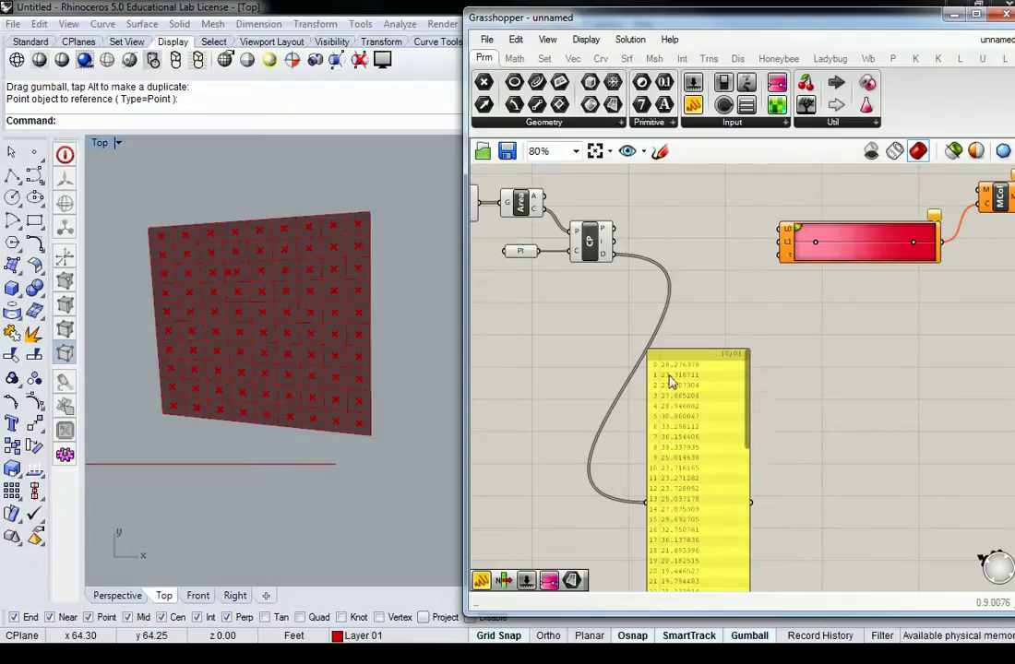
drag(680, 373, 746, 345)
click(741, 282)
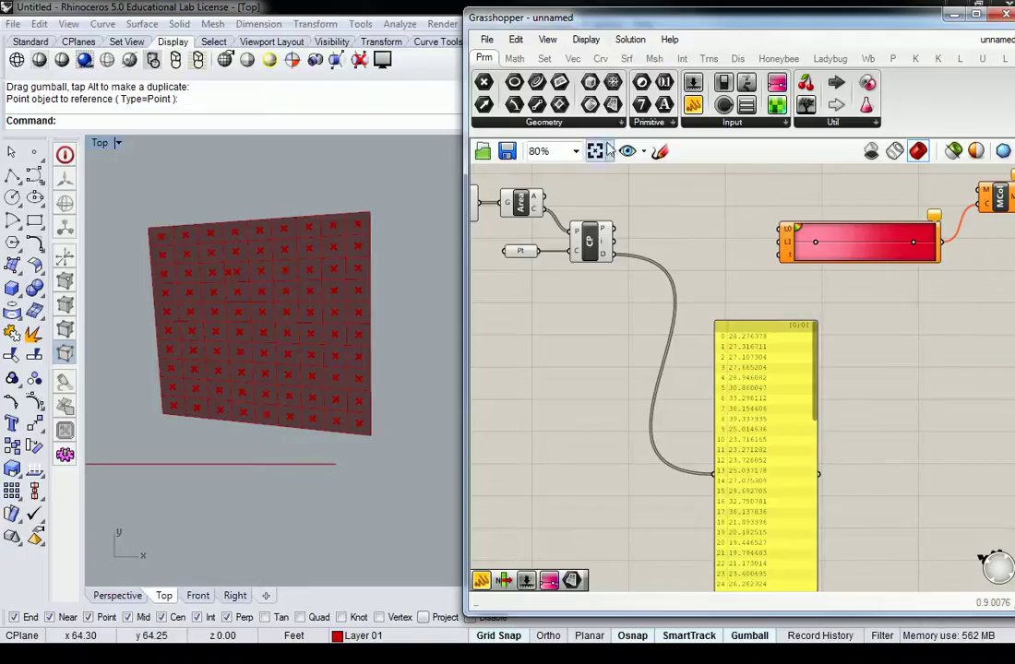
Add a Bounds component beside Closest Point, connect the distance output to its N input, and place it slightly lower
click(513, 58)
click(498, 122)
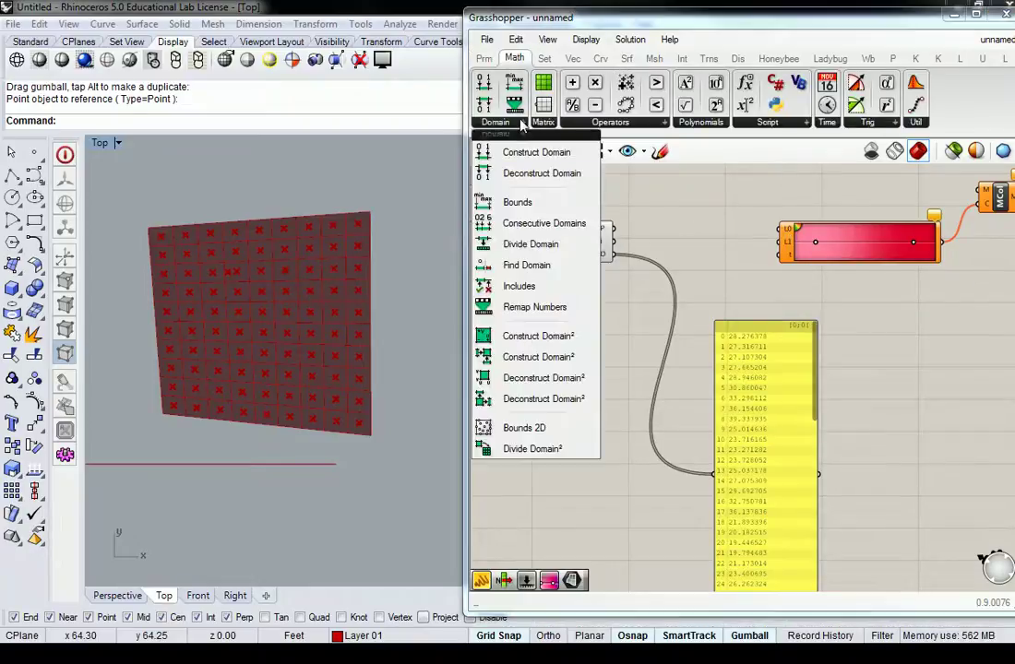
click(517, 202)
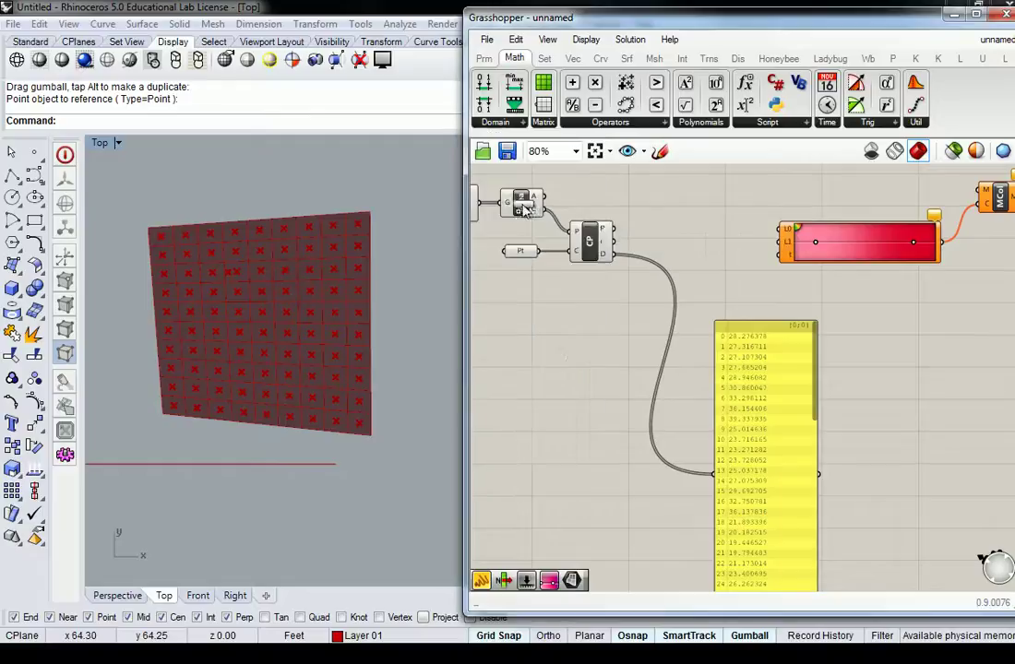
click(644, 262)
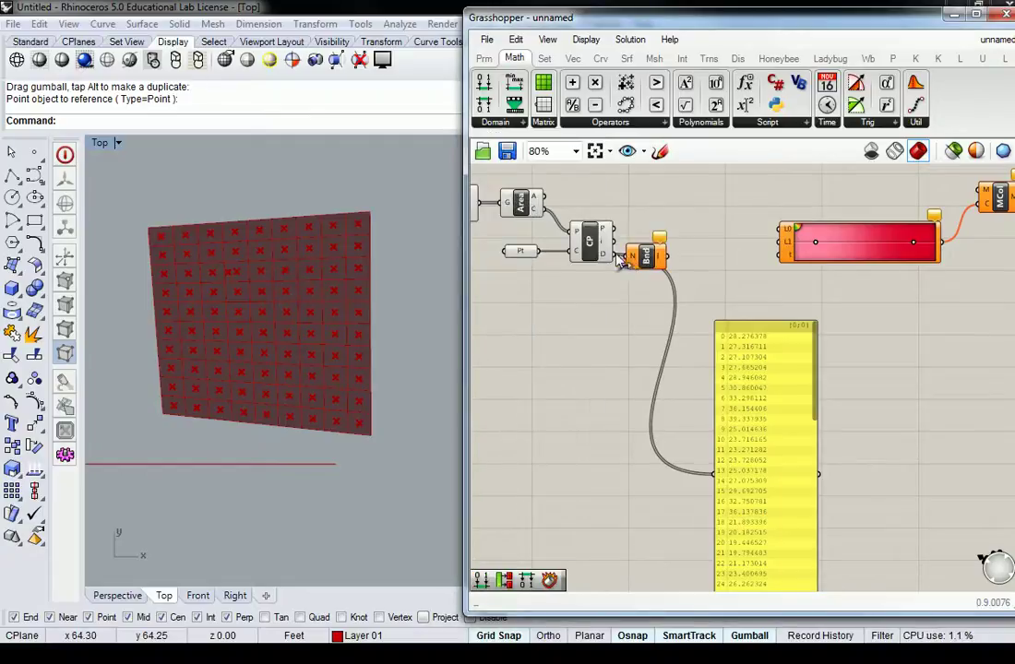
drag(648, 262, 653, 293)
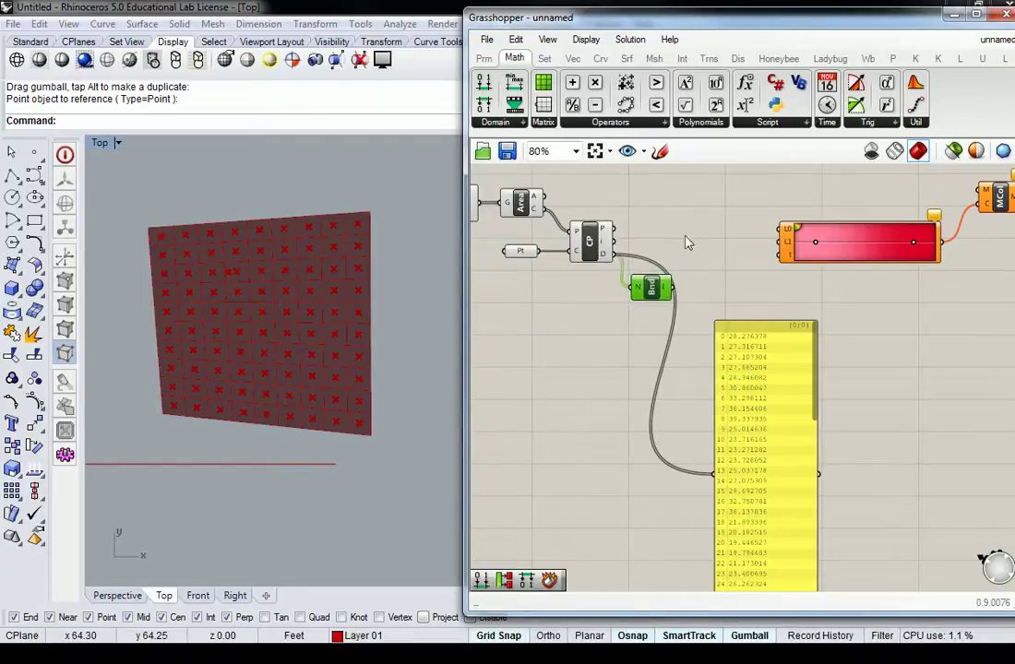
Try moving the reference point in Rhino well outside the surface's left edge to check the panel's distances, and undo the move
right_drag(772, 347, 785, 286)
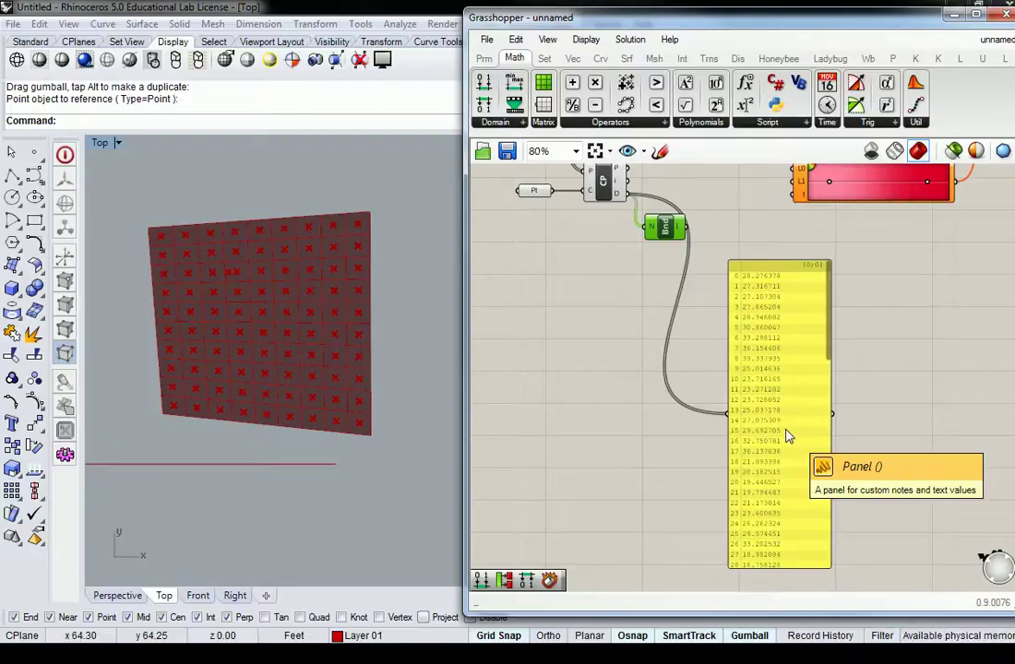
right_drag(291, 215, 392, 256)
click(330, 314)
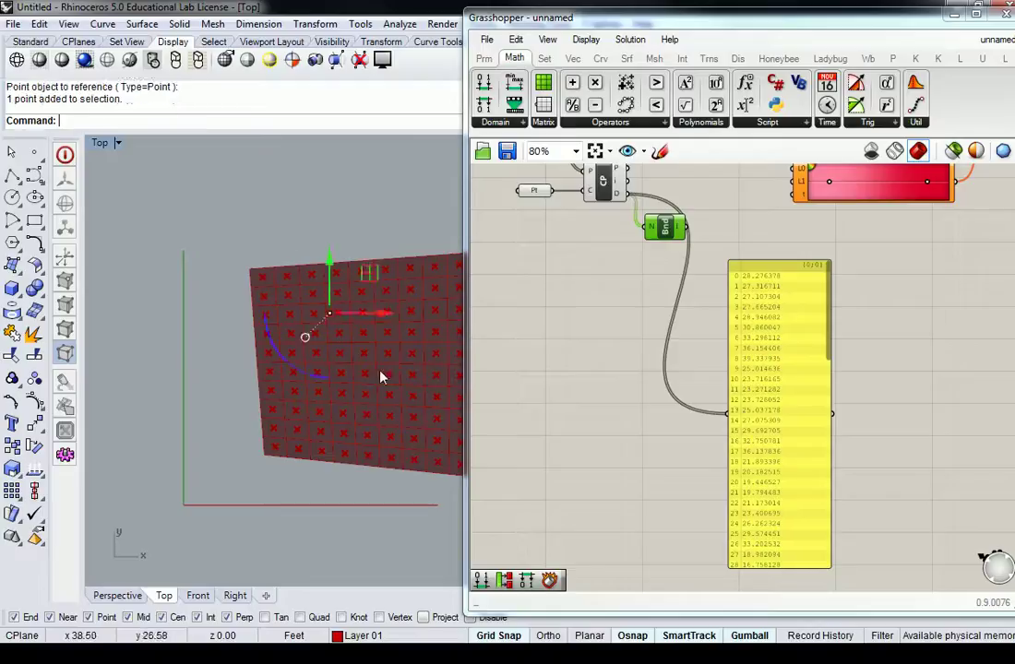
scroll(354, 325, down, 4)
drag(391, 318, 223, 321)
click(235, 350)
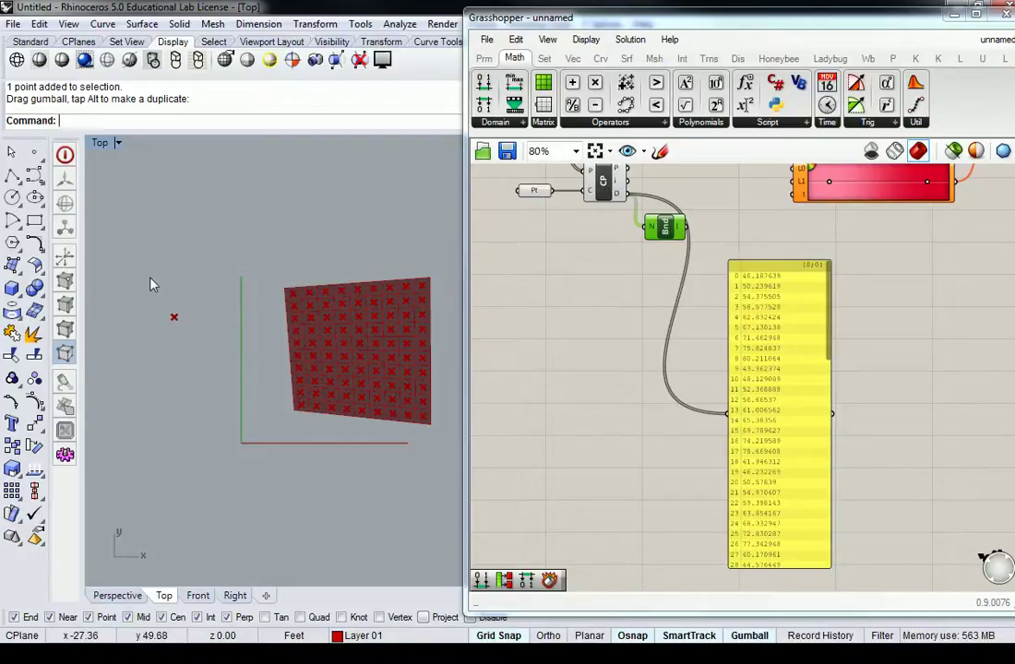
key(ctrl+z)
scroll(242, 268, up, 3)
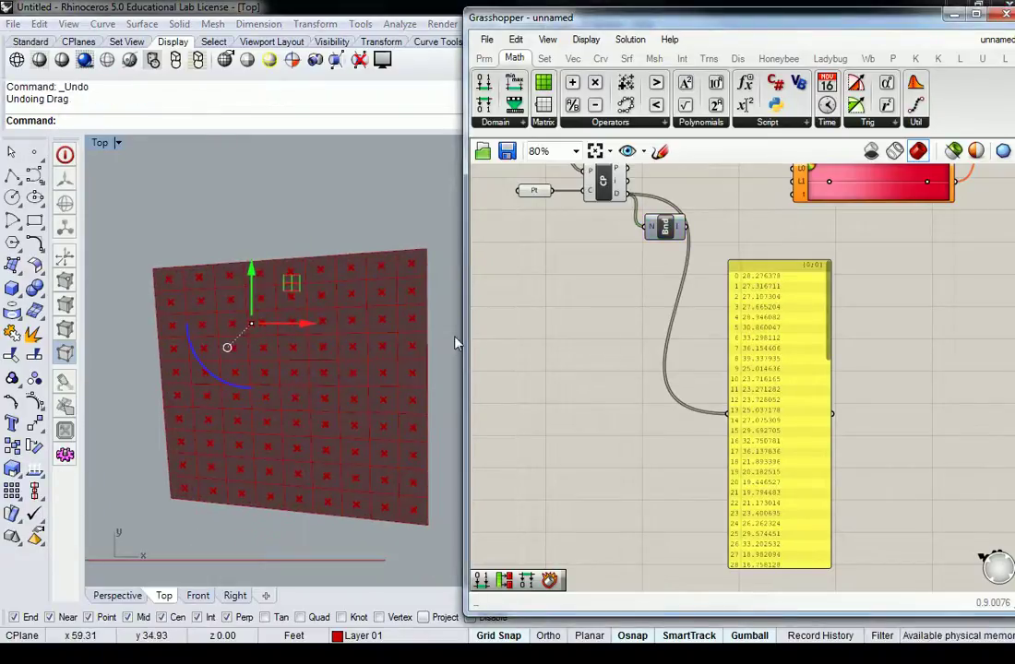
Check the Bounds component's domain output and align the component with Closest Point's distance output
scroll(650, 267, up, 2)
mouse_move(661, 311)
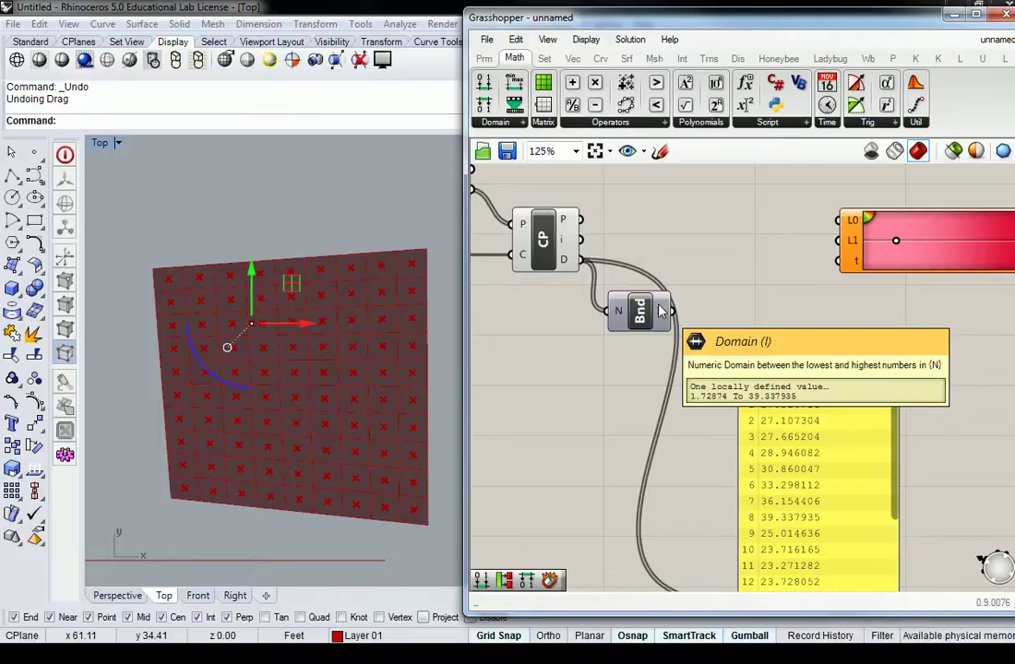
right_drag(718, 262, 703, 330)
drag(619, 385, 636, 340)
click(663, 272)
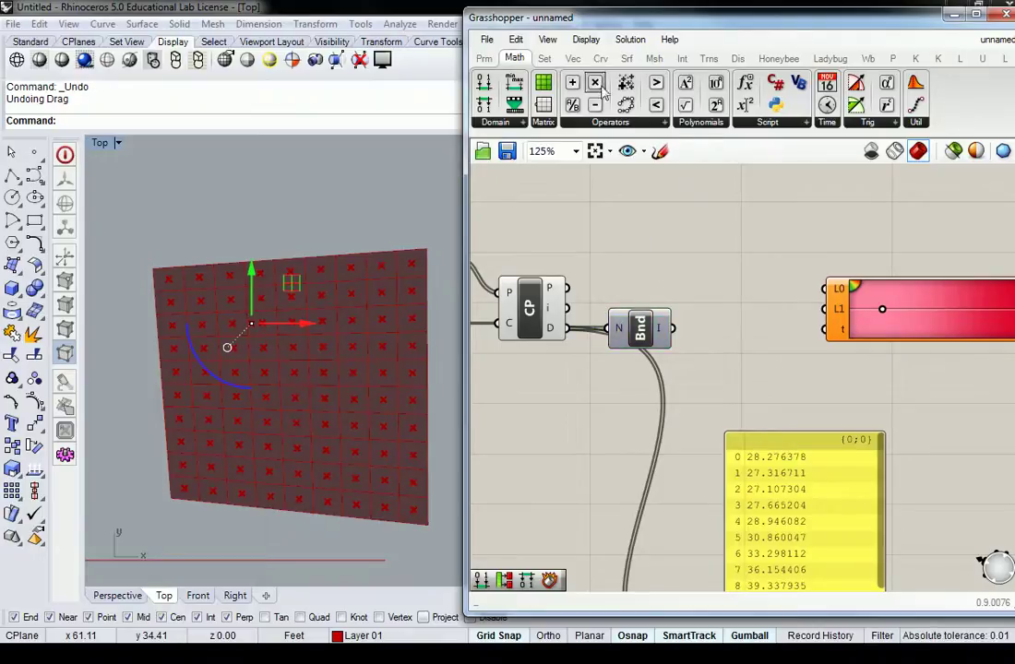
Add a Deconstruct Domain component to the right of Bounds and connect the Bounds domain output to its I input
click(518, 122)
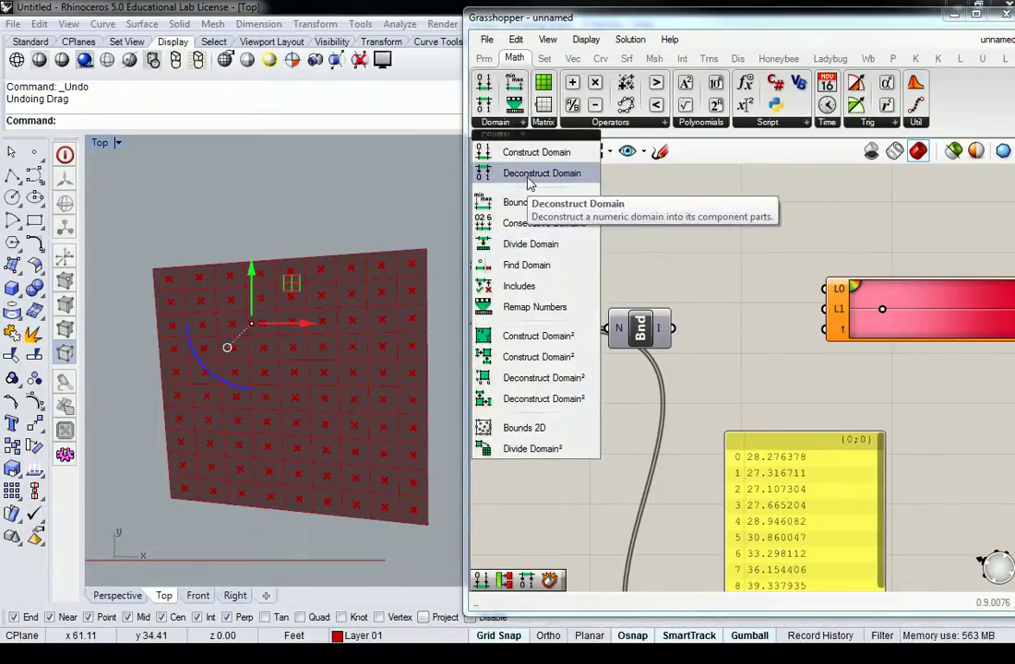
click(529, 184)
click(735, 337)
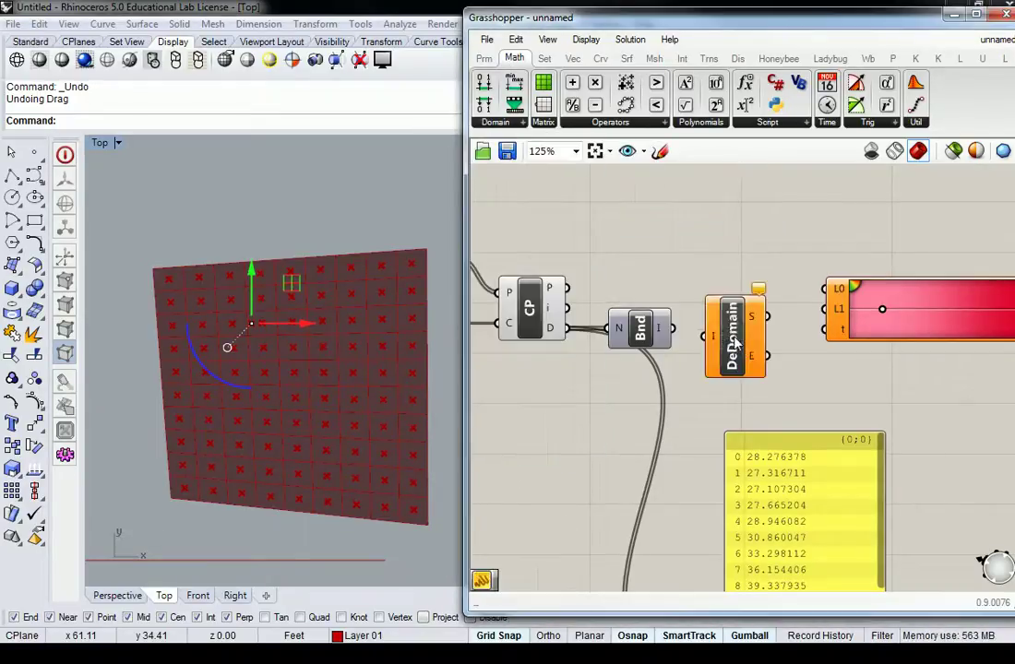
drag(672, 329, 695, 331)
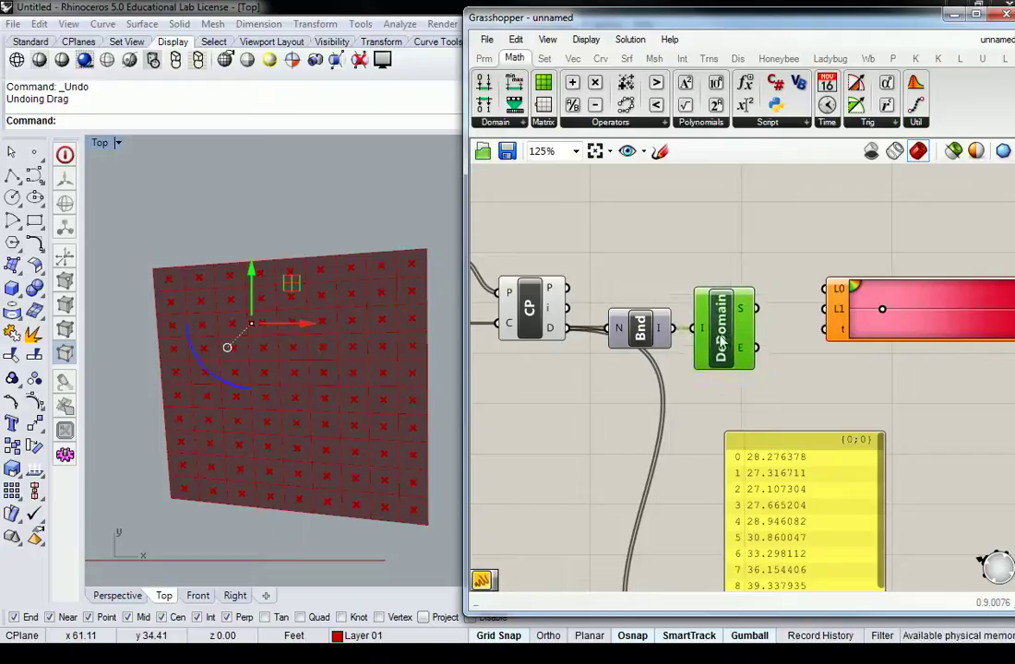
Move the distance panel left beneath Bounds and reduce its height
drag(802, 508, 636, 461)
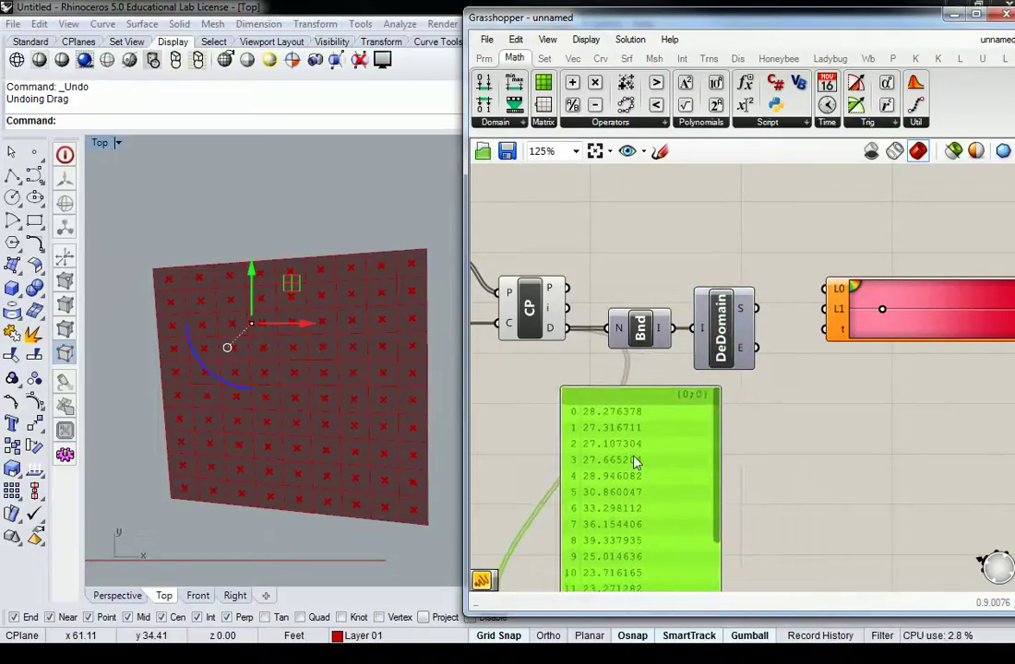
scroll(647, 373, down, 3)
drag(648, 373, 650, 423)
click(682, 312)
Connect Deconstruct Domain's S output to the Gradient's L0 input and its E output to L1
scroll(685, 316, up, 4)
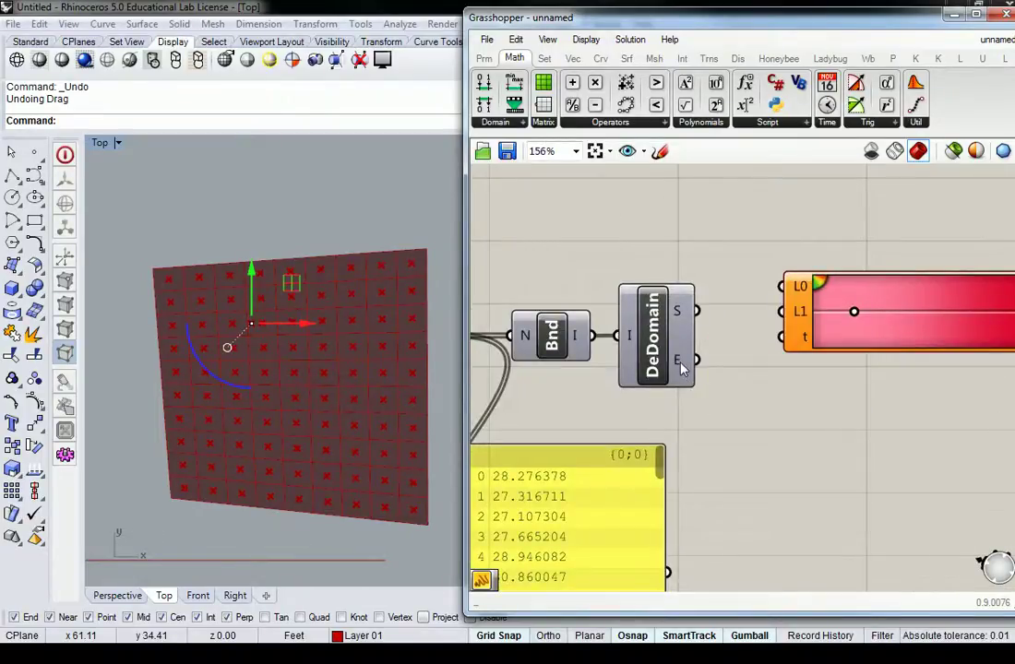
mouse_move(683, 369)
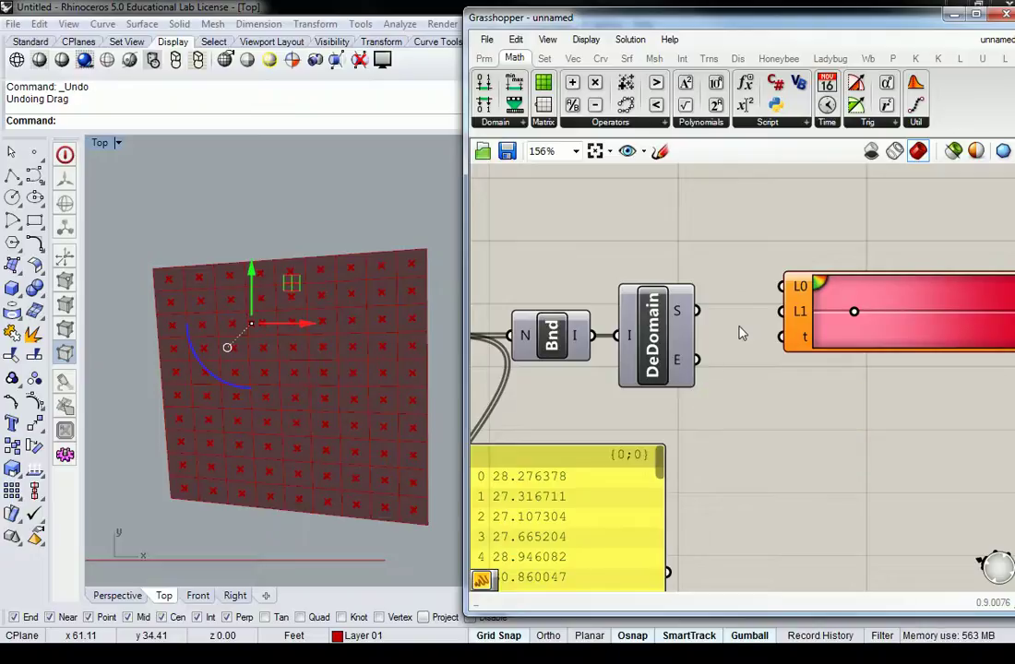
drag(698, 311, 768, 294)
drag(697, 362, 799, 312)
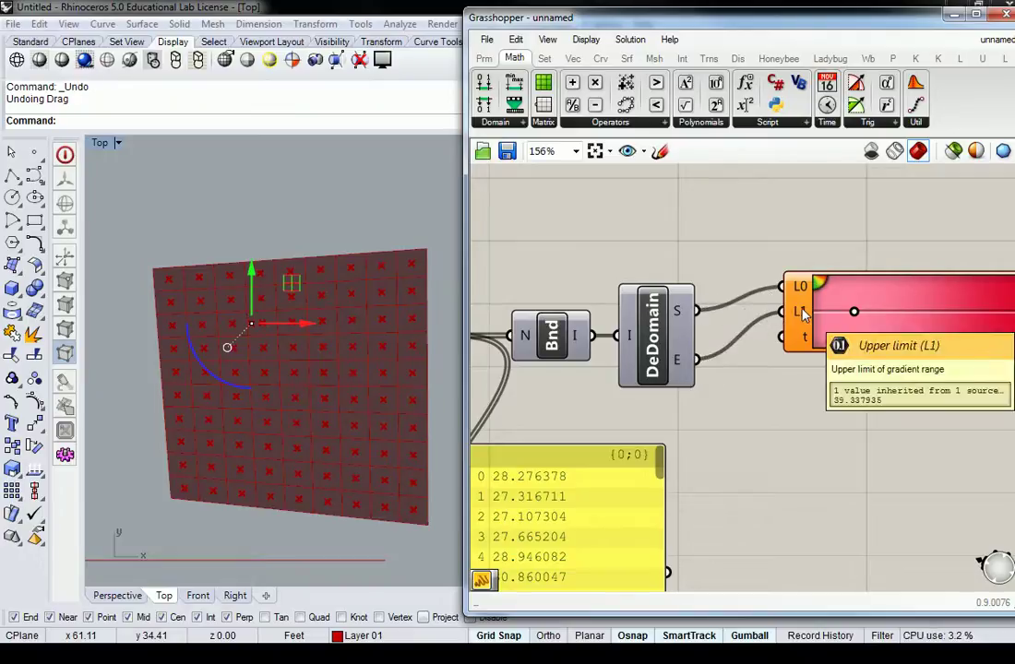
Move Bounds and Deconstruct Domain up together to clear the space between Closest Point and the Gradient
scroll(801, 312, down, 4)
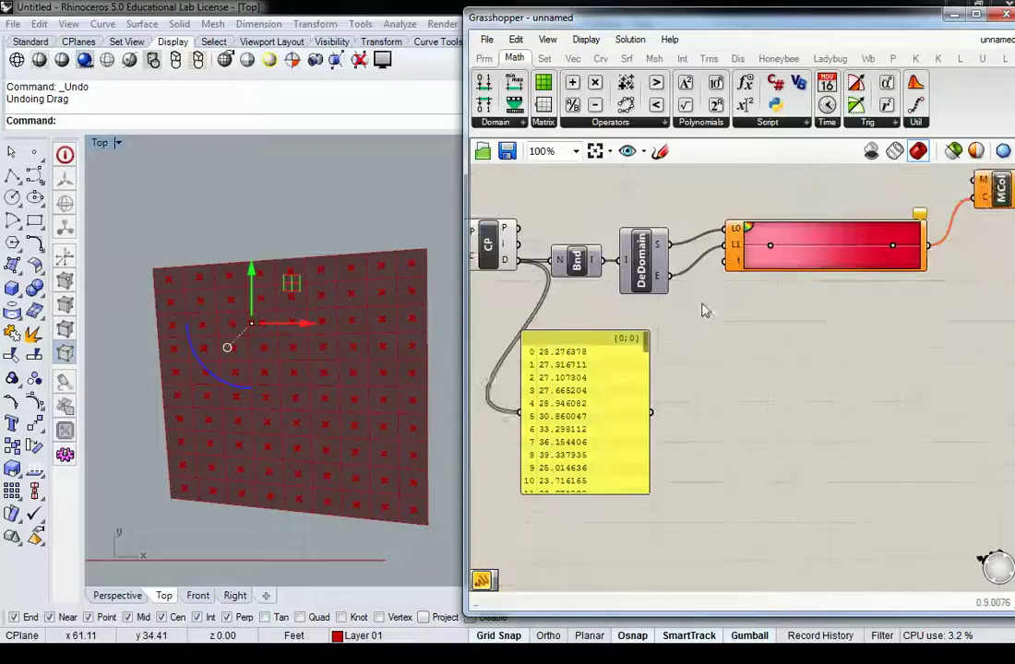
drag(728, 239, 627, 332)
drag(702, 308, 728, 260)
mouse_move(820, 281)
mouse_down()
mouse_move(842, 281)
mouse_move(820, 280)
mouse_up()
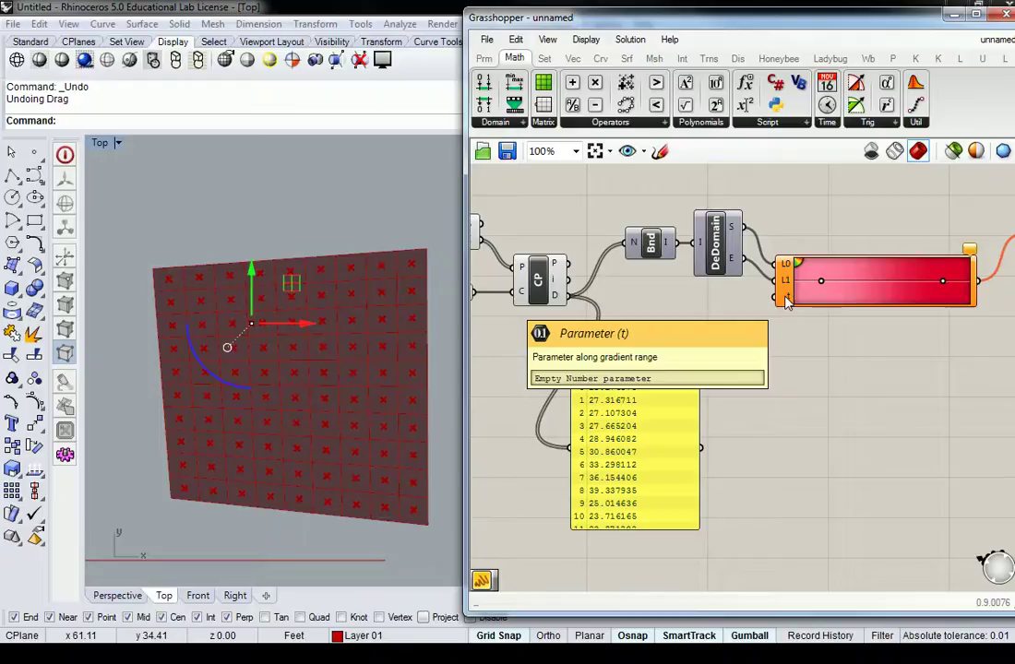
Shift the distance panel slightly right and connect Closest Point's distance output to the Gradient's t input
right_drag(826, 226, 606, 297)
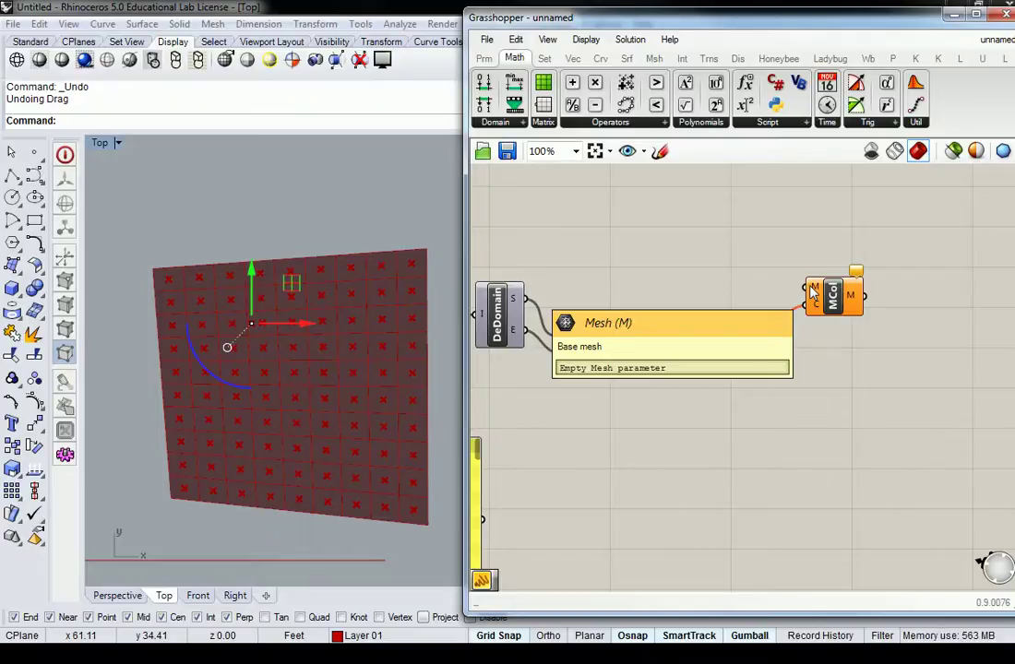
right_drag(626, 331, 781, 293)
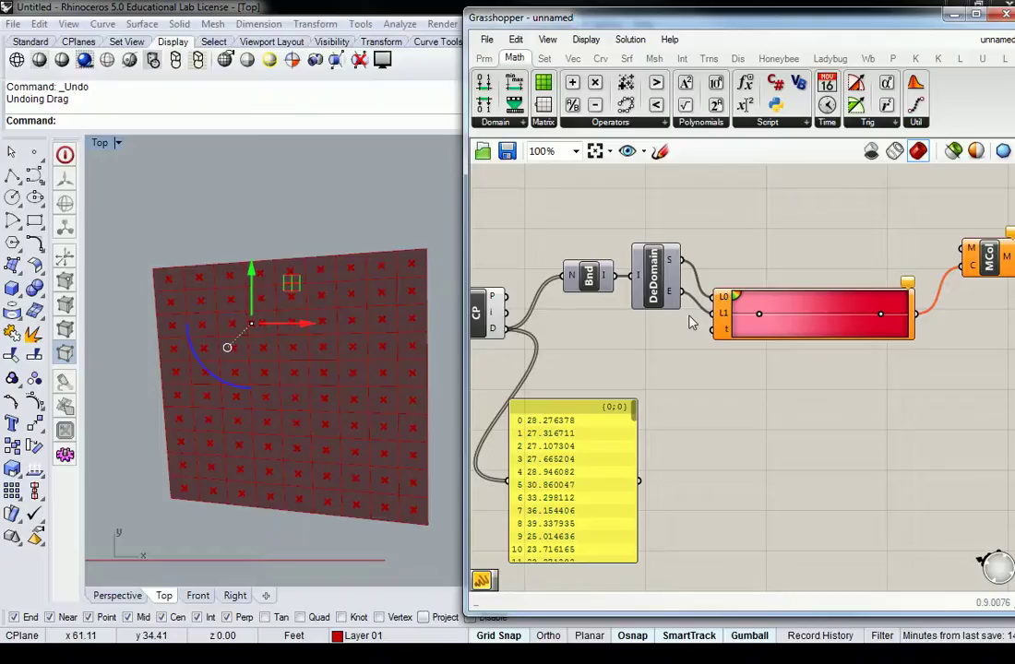
right_drag(671, 386, 650, 396)
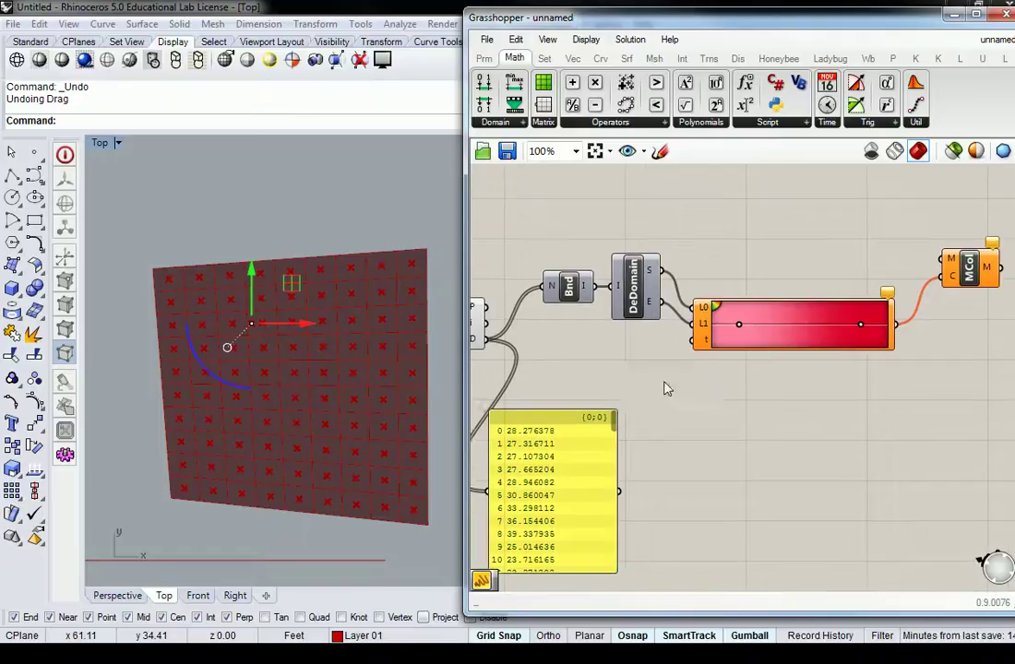
drag(562, 439, 596, 432)
right_drag(604, 369, 521, 425)
right_drag(566, 398, 779, 328)
click(688, 338)
drag(615, 324, 828, 323)
right_drag(882, 358, 744, 353)
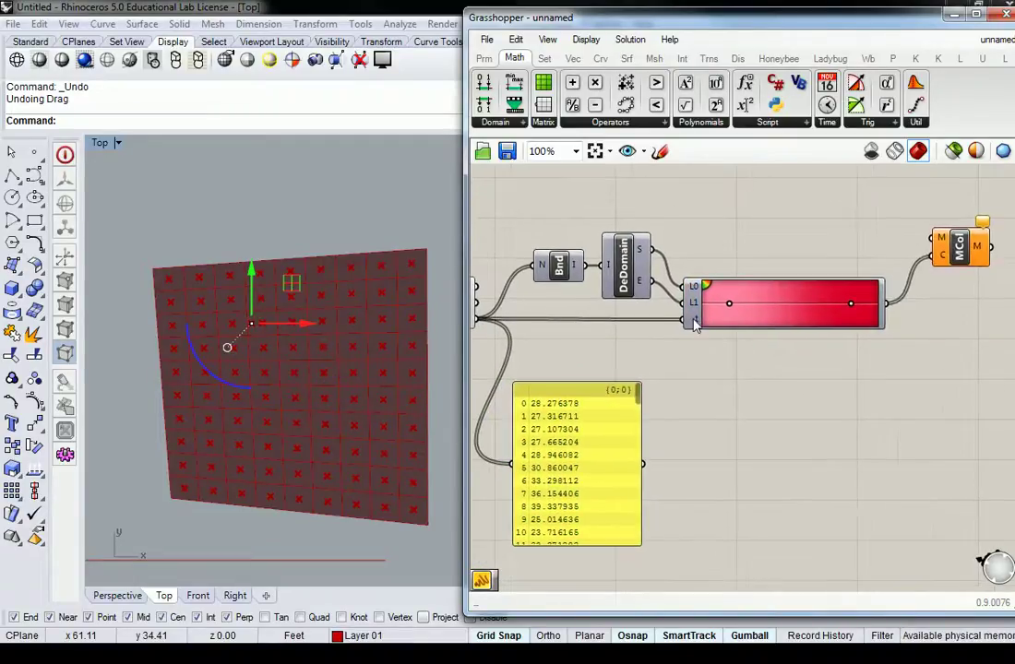
mouse_move(694, 321)
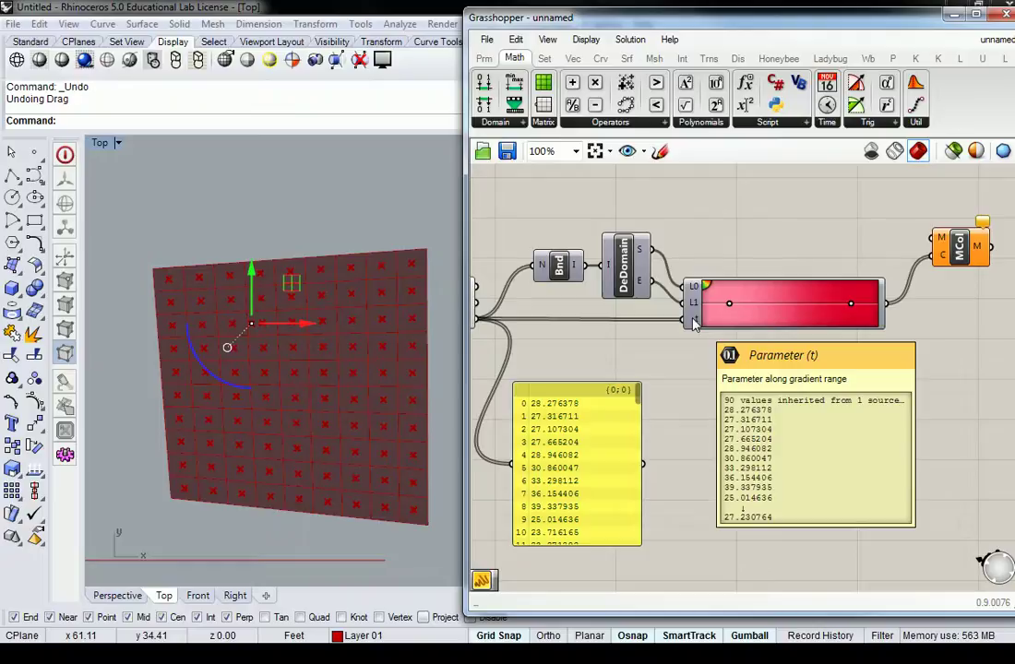
Move the distance panel slightly right and up, beneath Bounds and Deconstruct Domain
right_drag(682, 374, 811, 329)
scroll(751, 299, down, 1)
drag(711, 349, 752, 335)
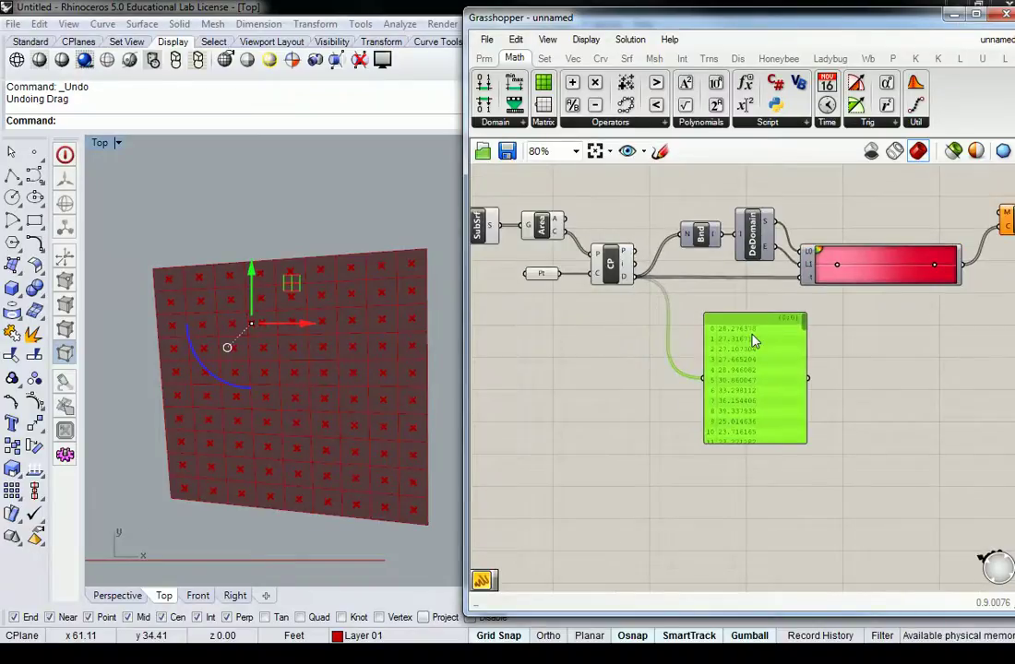
right_drag(757, 285, 745, 388)
right_drag(823, 372, 735, 374)
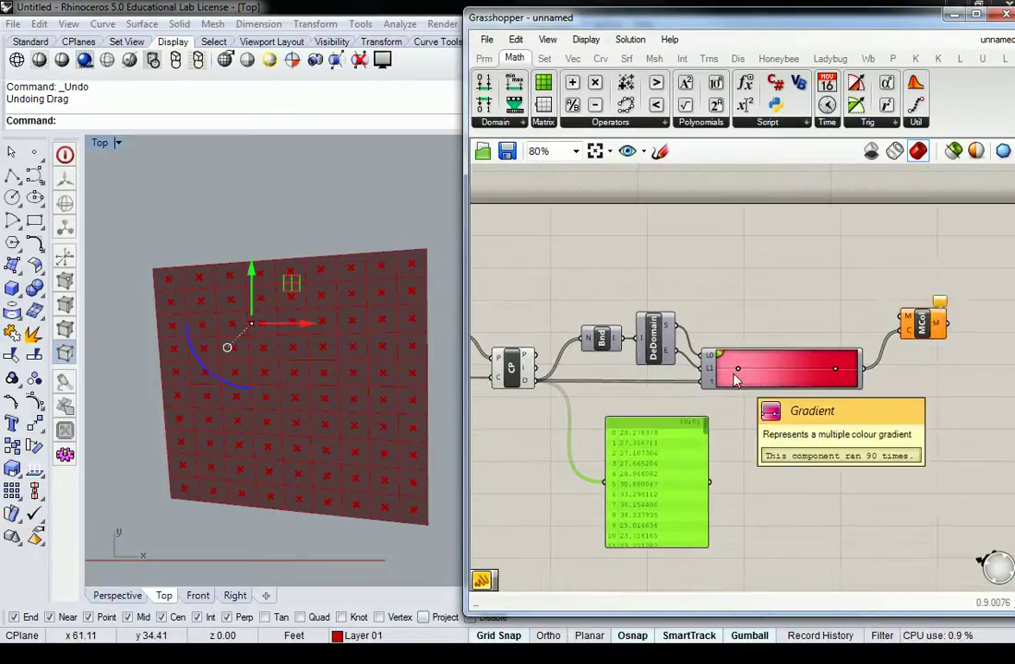
scroll(882, 302, up, 2)
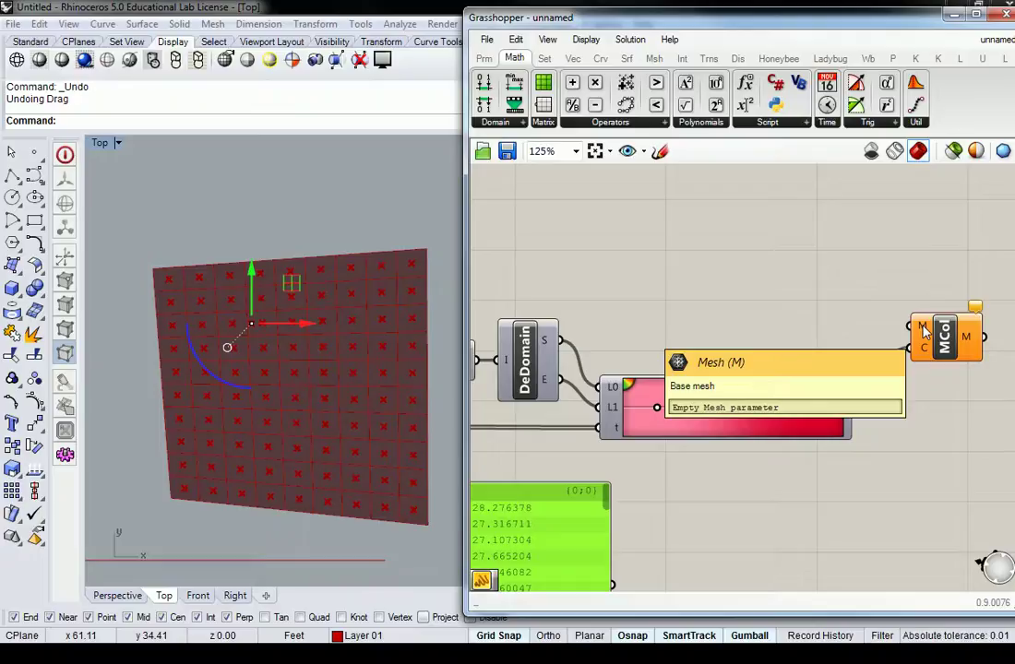
click(726, 300)
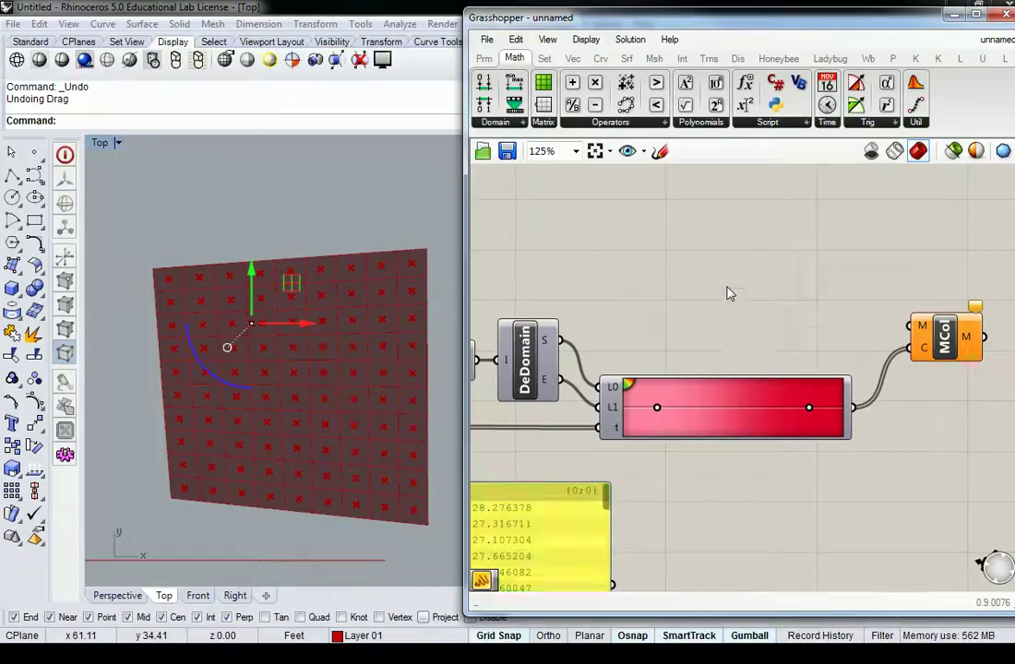
Add a Mesh Surface component to the canvas above Deconstruct Domain and the Gradient
scroll(726, 290, down, 3)
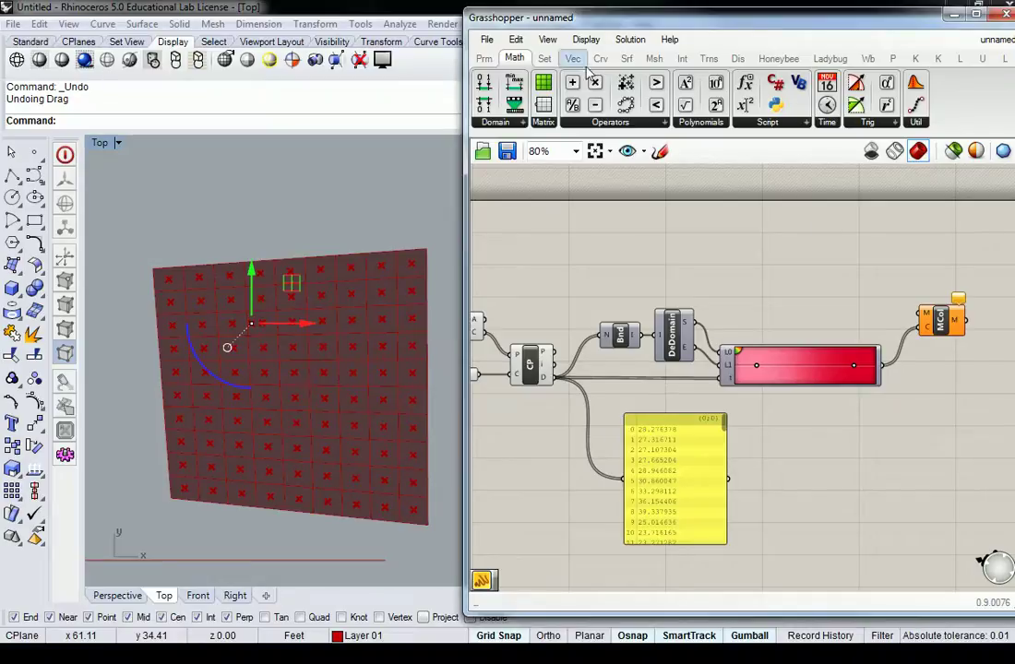
click(654, 58)
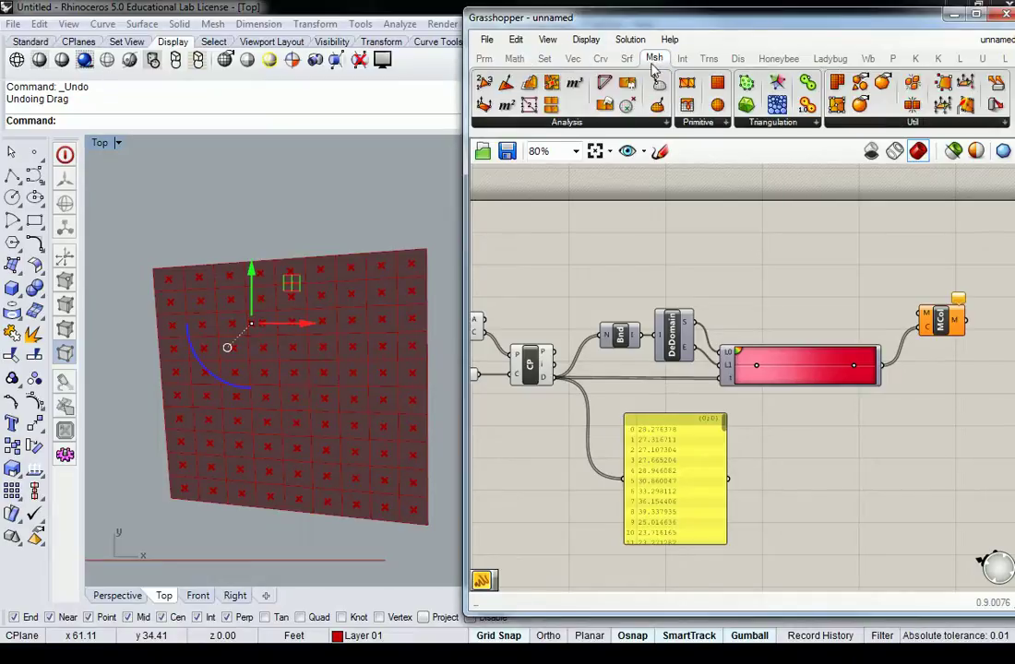
click(916, 123)
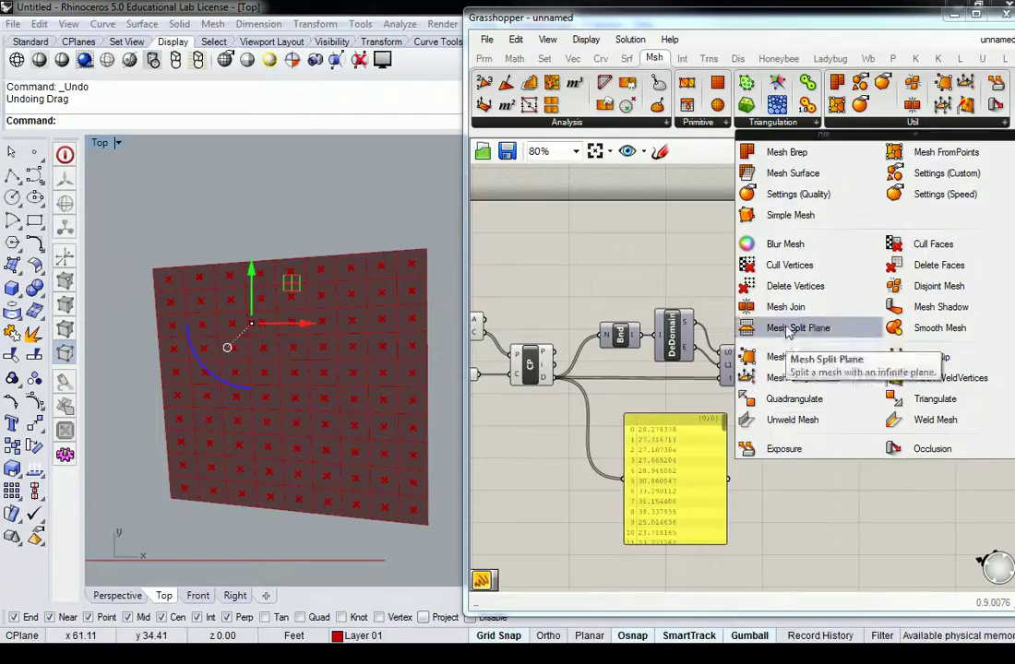
click(786, 175)
click(747, 247)
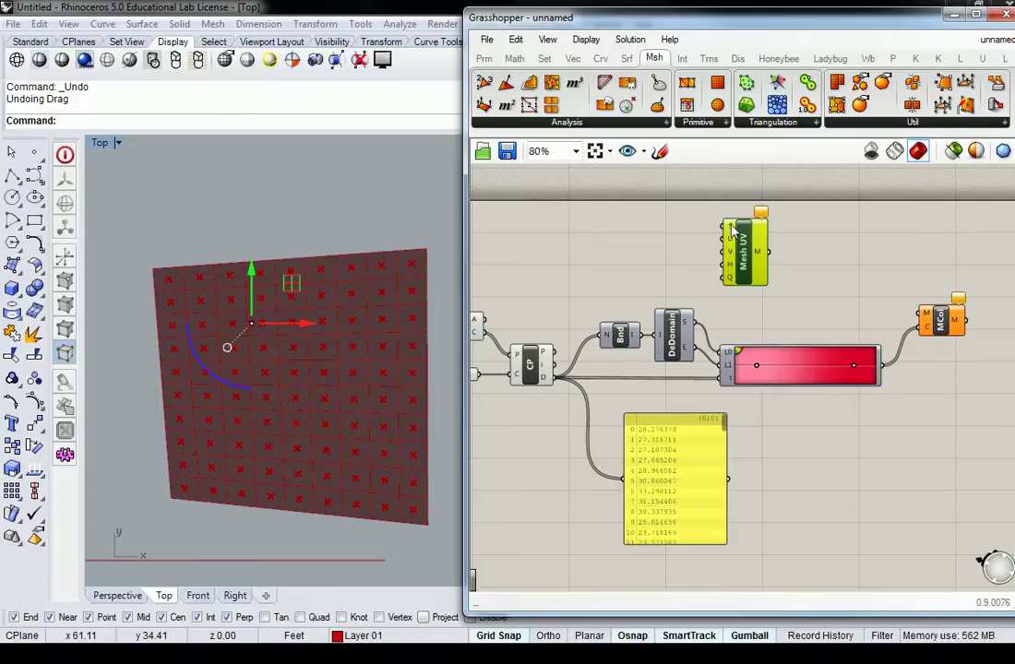
Move the Mesh Surface component left so it sits above Bounds and Deconstruct Domain
right_drag(647, 251, 828, 280)
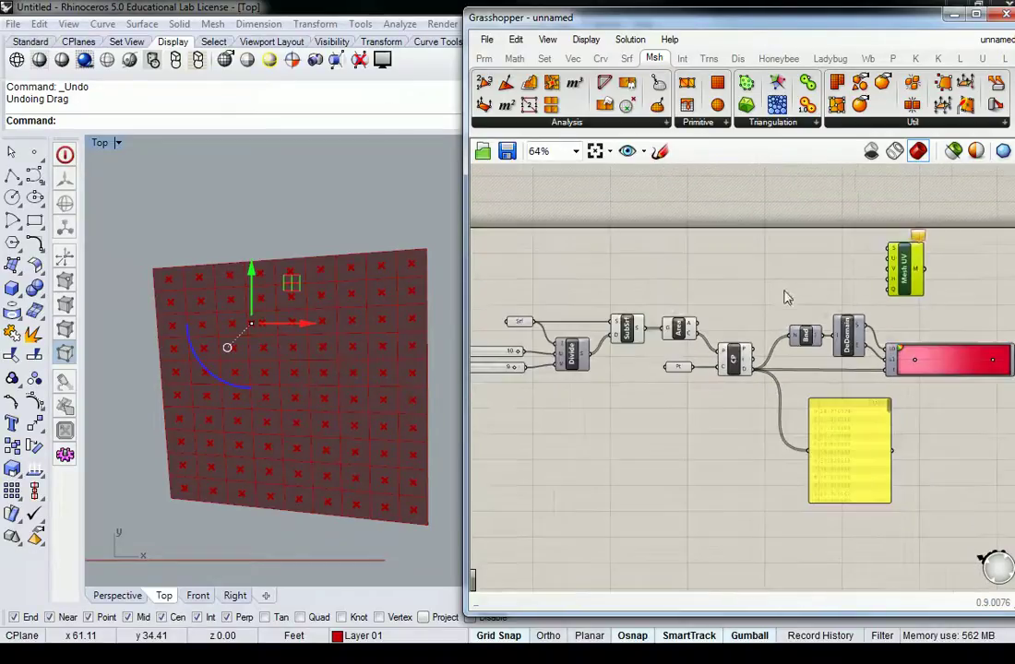
scroll(516, 369, up, 2)
drag(593, 322, 539, 426)
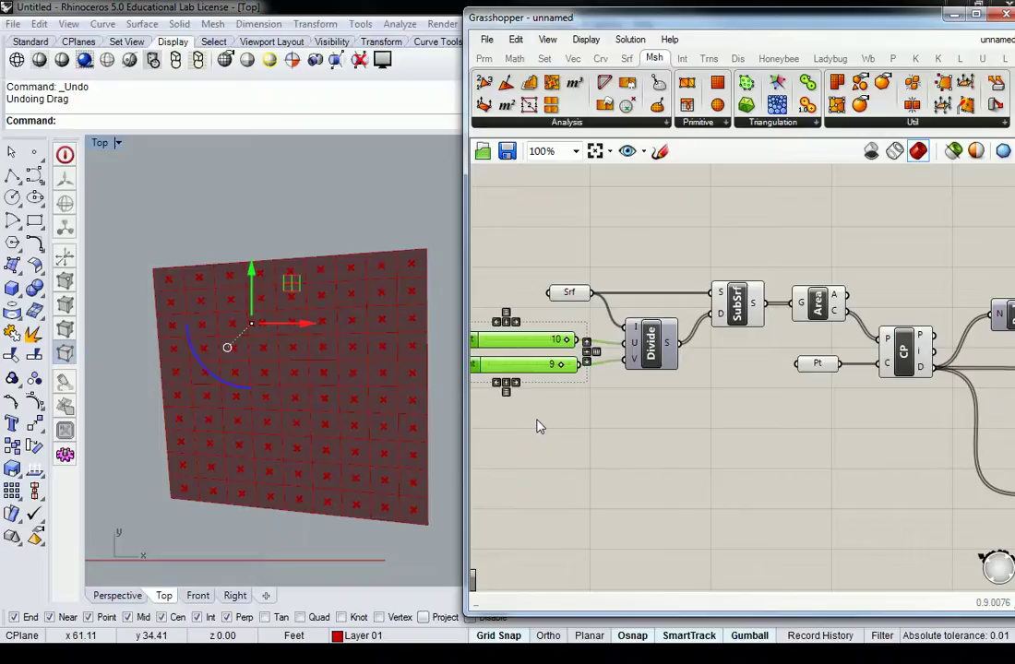
right_drag(870, 248, 774, 276)
scroll(743, 260, down, 2)
drag(942, 258, 854, 260)
click(710, 249)
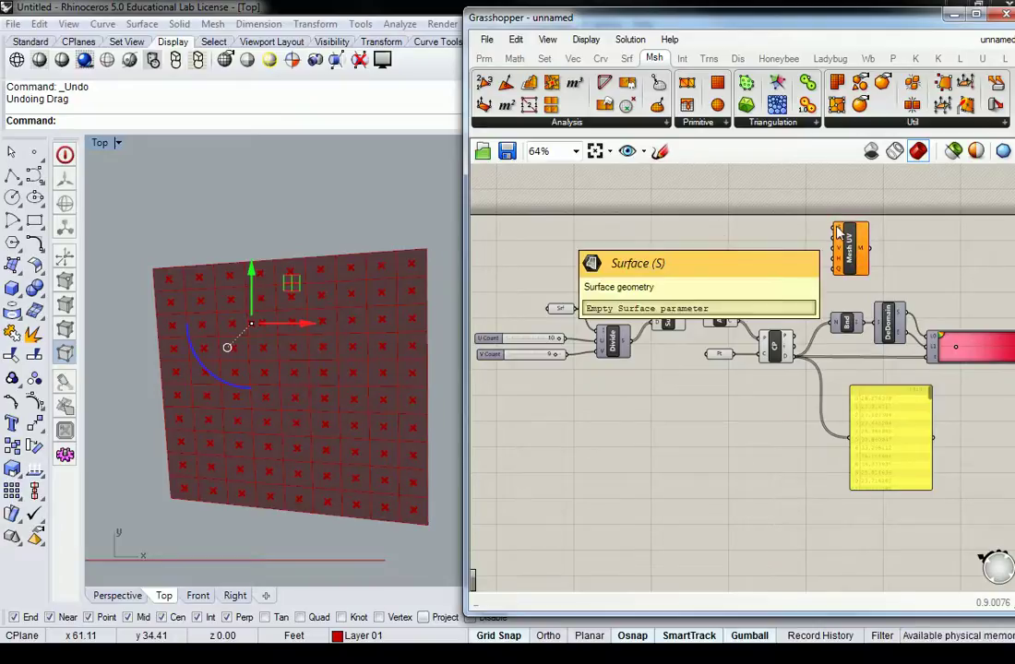
Connect the Srf parameter to Mesh Surface's S input and the U Count and V Count sliders to its U and V inputs
drag(574, 308, 823, 234)
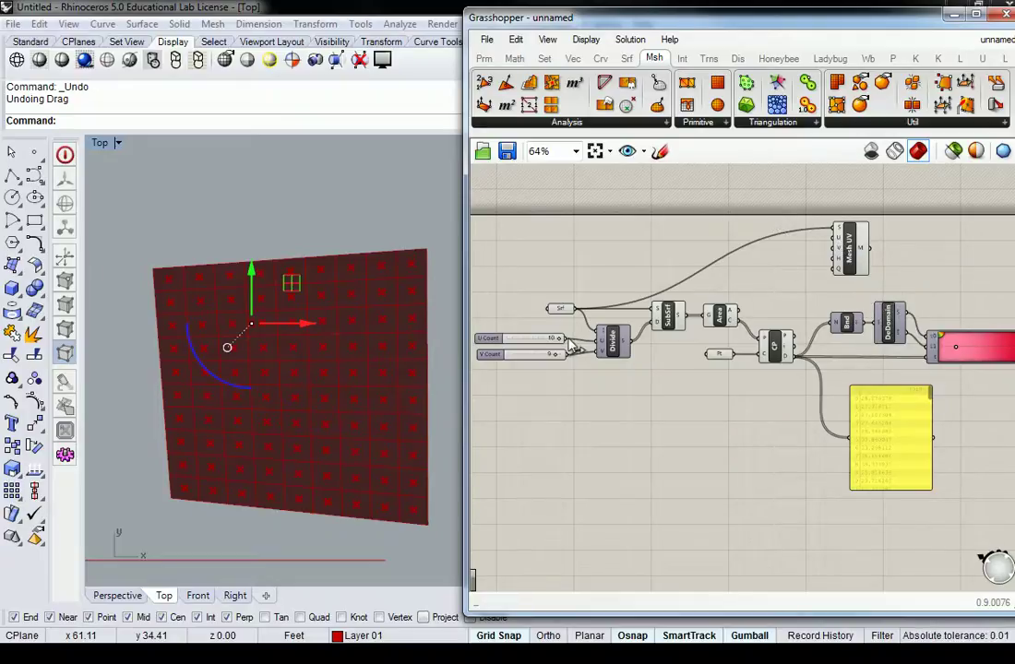
drag(587, 336, 834, 238)
drag(567, 355, 835, 248)
Move Divide Domain and both count sliders up above the Srf parameter, and nudge Mesh Surface to tidy the wires
click(612, 346)
drag(613, 348, 627, 289)
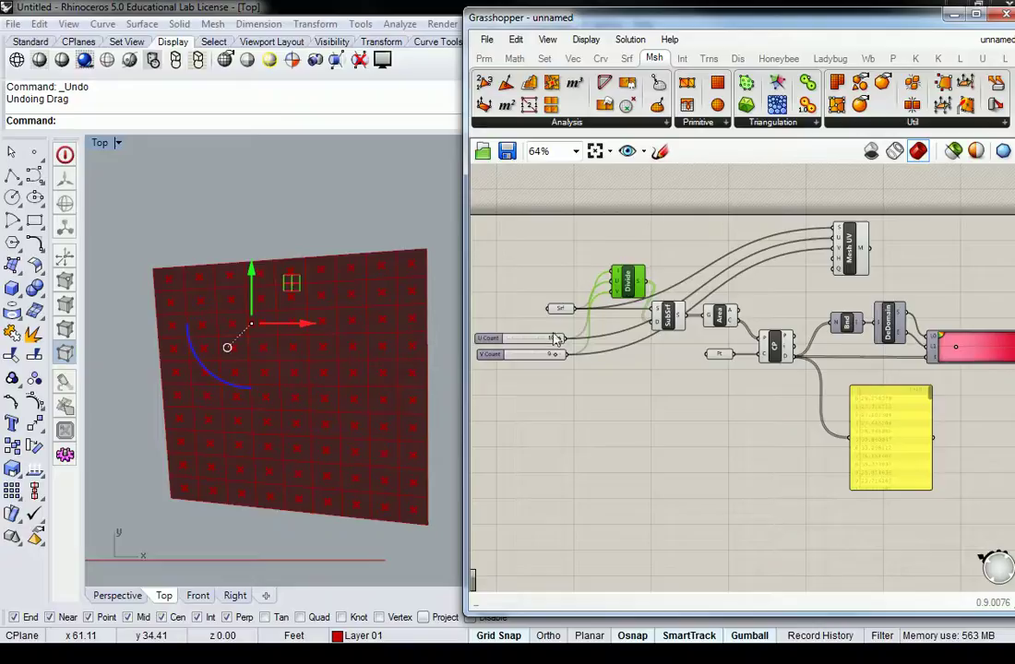
drag(554, 325, 523, 261)
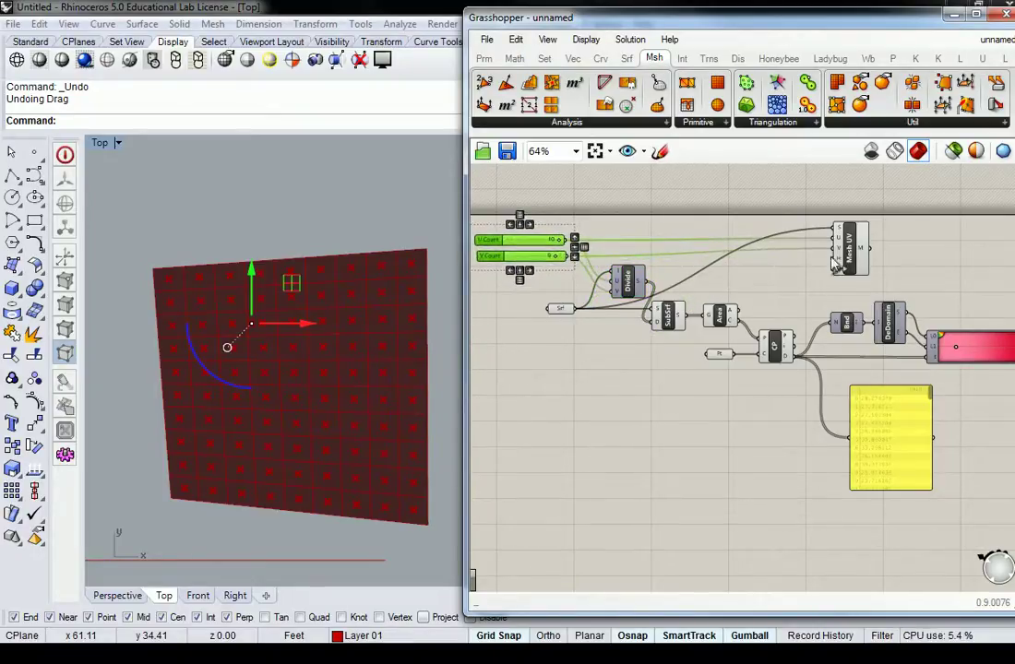
mouse_move(841, 263)
mouse_down()
mouse_move(835, 272)
mouse_move(840, 265)
mouse_up()
drag(627, 288, 619, 286)
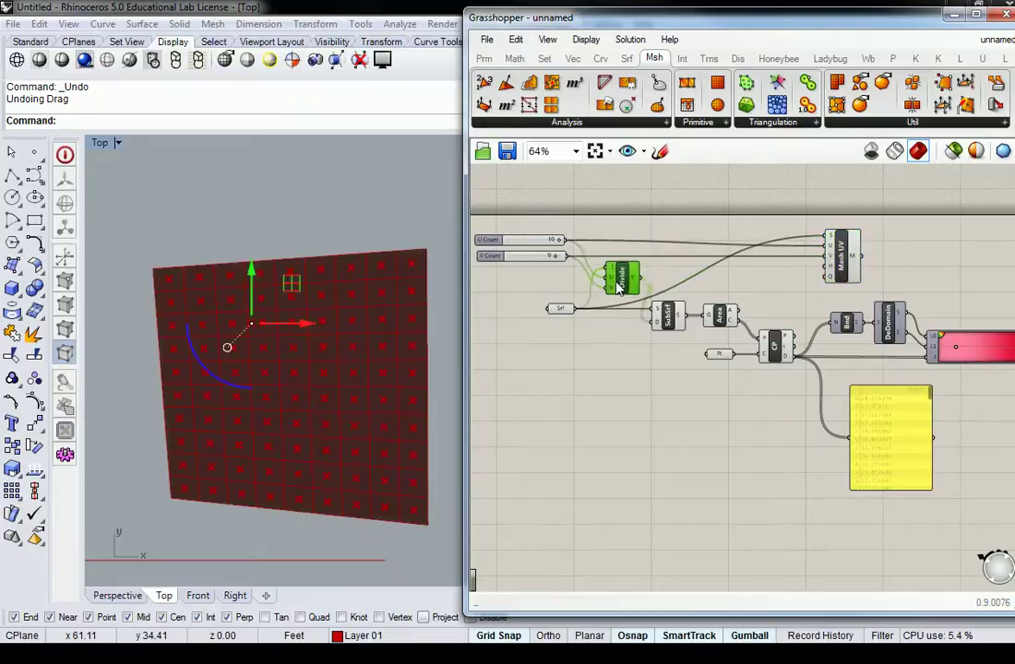
click(692, 225)
Connect Mesh Surface's M output to the M input of Mesh Colours
right_drag(716, 229, 503, 249)
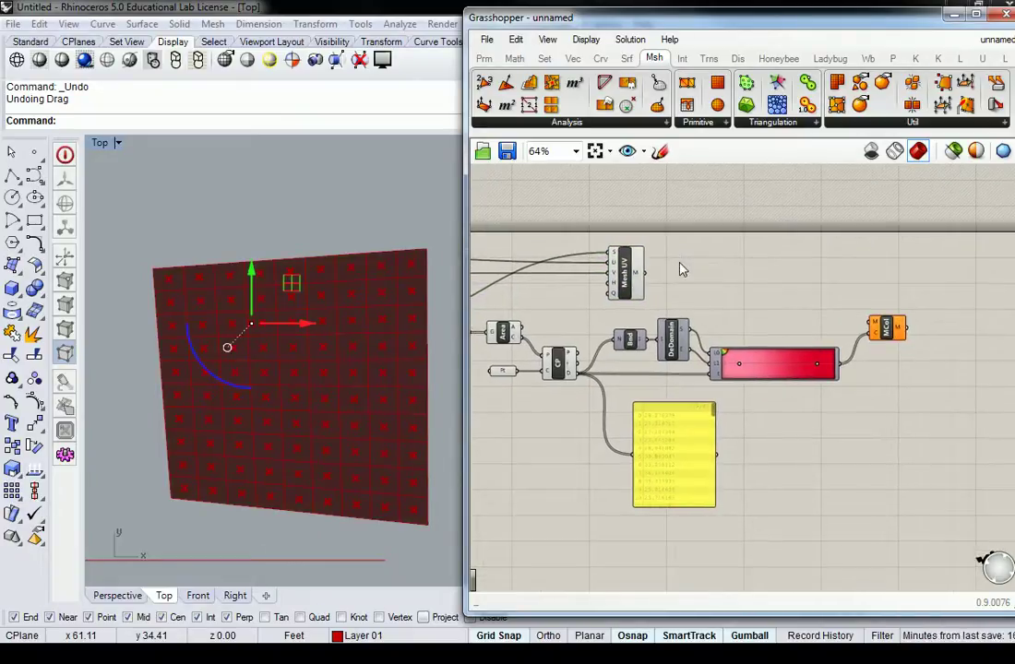
right_drag(689, 261, 661, 252)
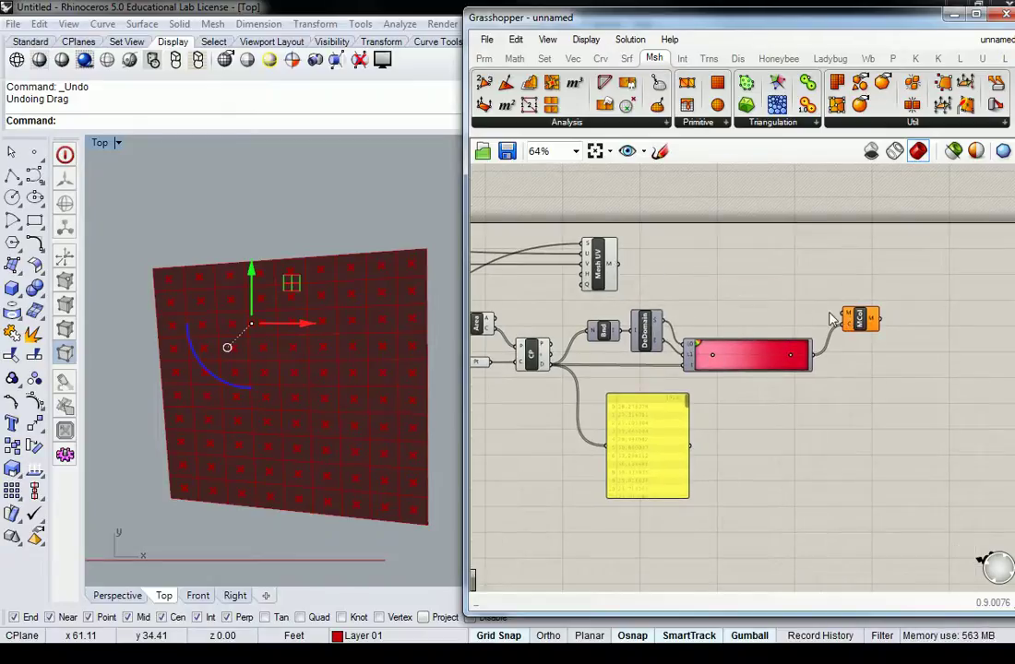
drag(616, 264, 841, 317)
right_drag(301, 336, 254, 303)
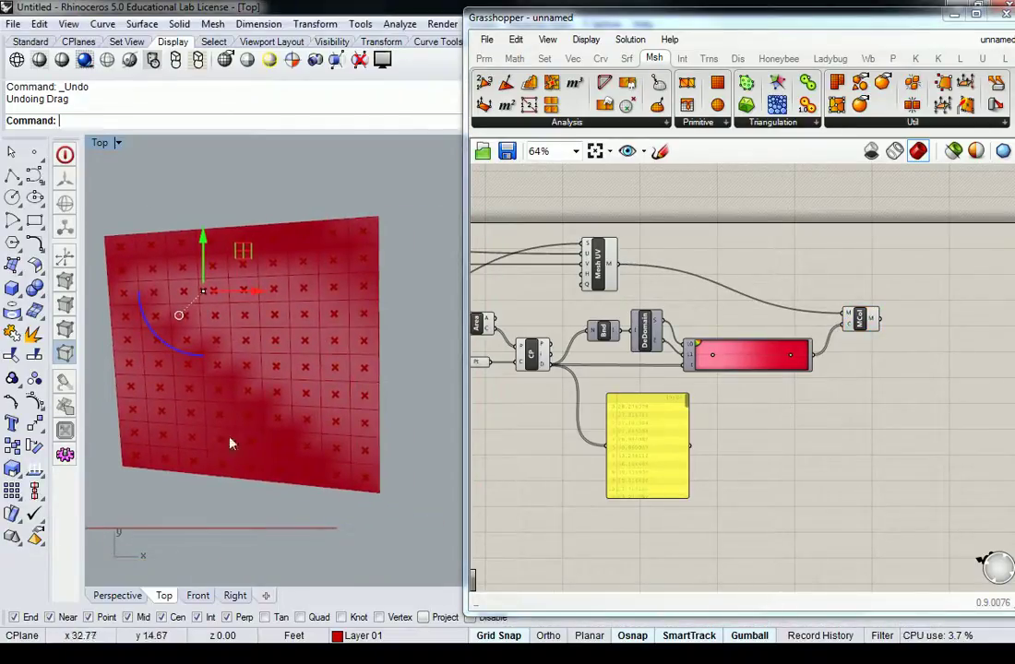
Turn off the preview of all components upstream of the Gradient, leaving only the coloured mesh displayed
scroll(683, 308, down, 3)
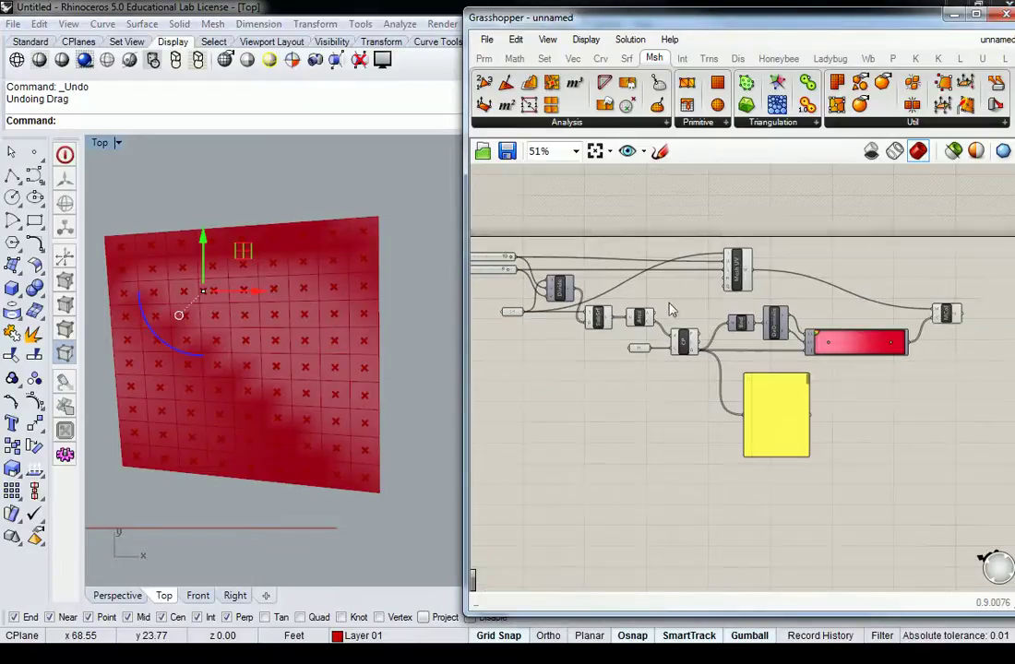
right_drag(683, 305, 753, 301)
drag(507, 204, 943, 438)
middle_click(828, 270)
click(789, 229)
mouse_move(239, 307)
right_down()
mouse_move(263, 301)
mouse_move(252, 319)
right_up()
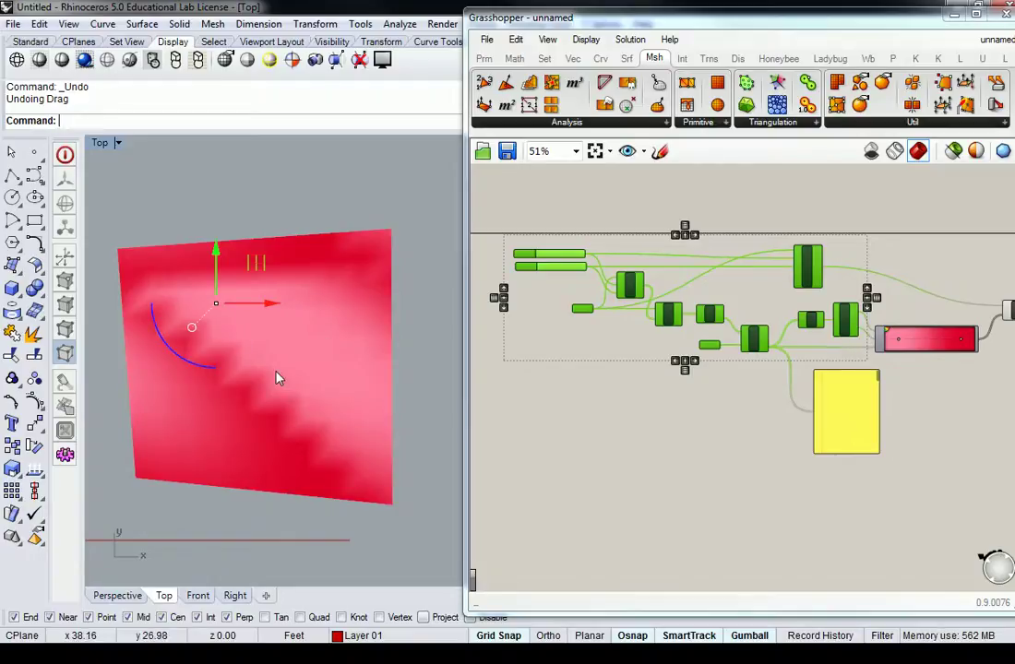
click(745, 286)
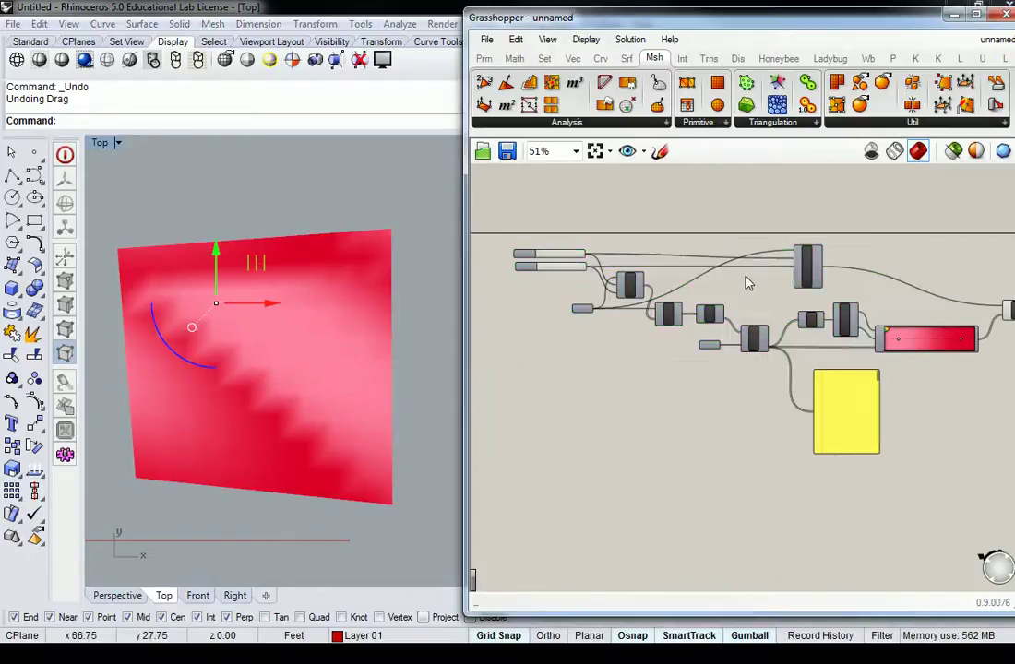
Apply the expression x-1 to Mesh Surface's U Count input
right_drag(784, 273, 728, 306)
scroll(726, 301, up, 3)
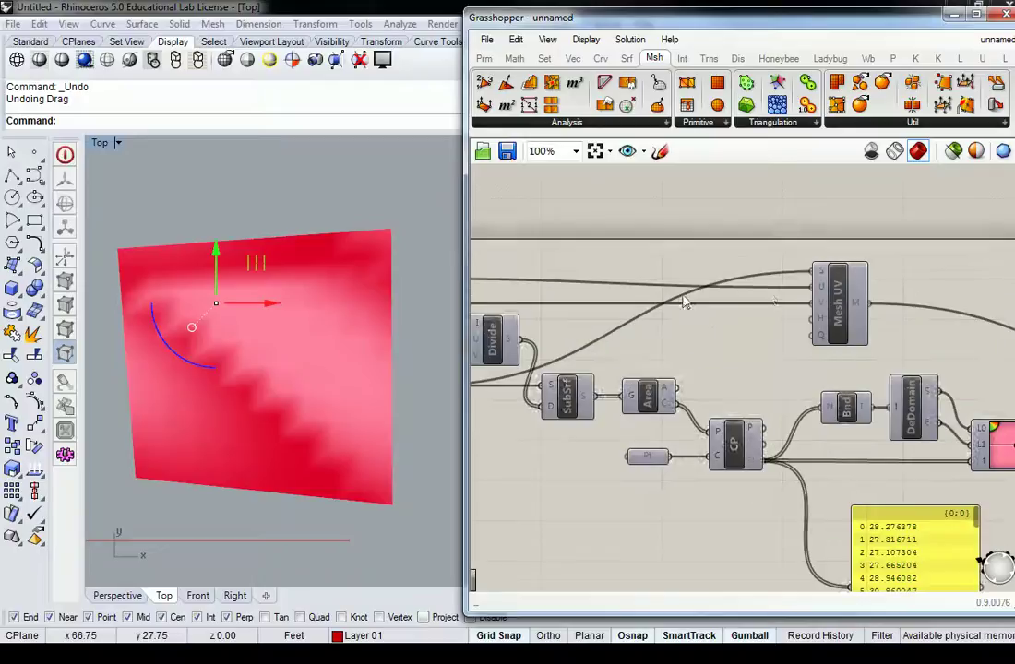
scroll(725, 301, up, 3)
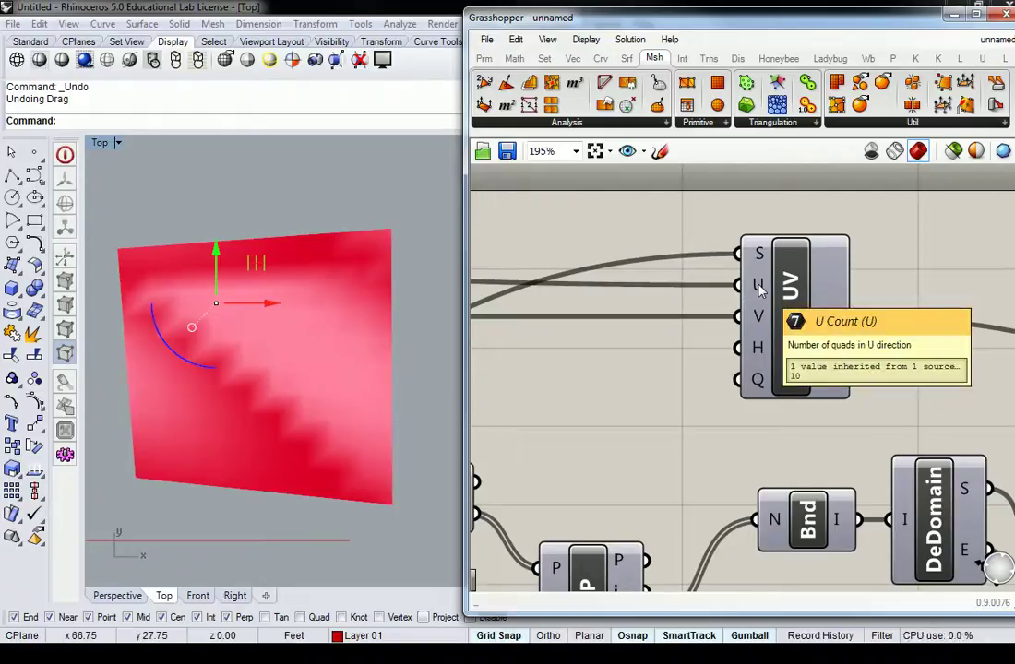
right_click(758, 288)
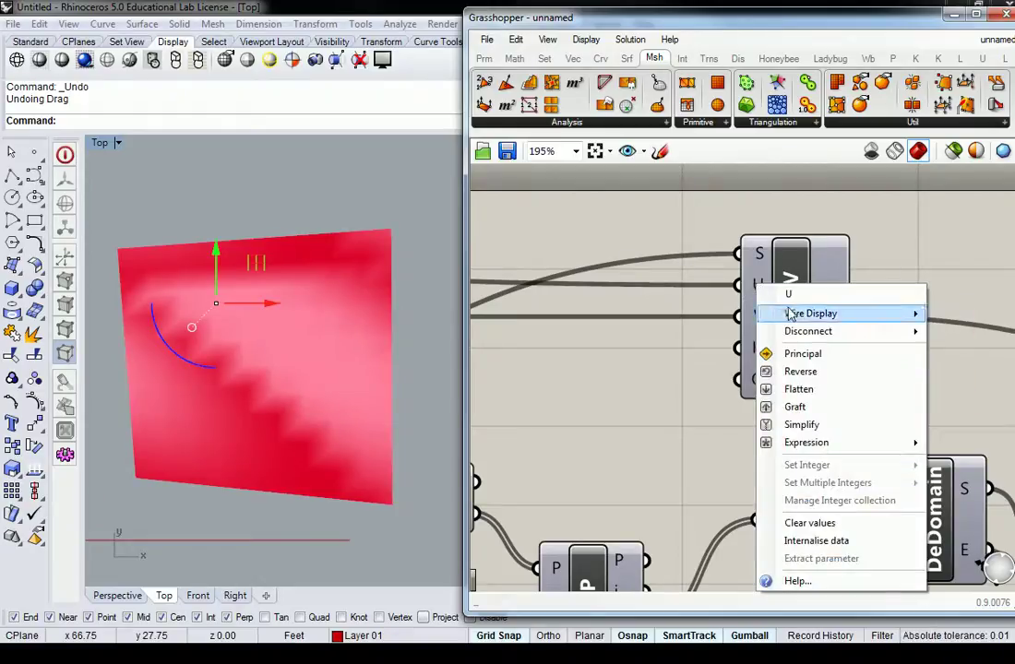
click(665, 263)
scroll(677, 234, down, 4)
scroll(710, 271, up, 1)
right_click(712, 253)
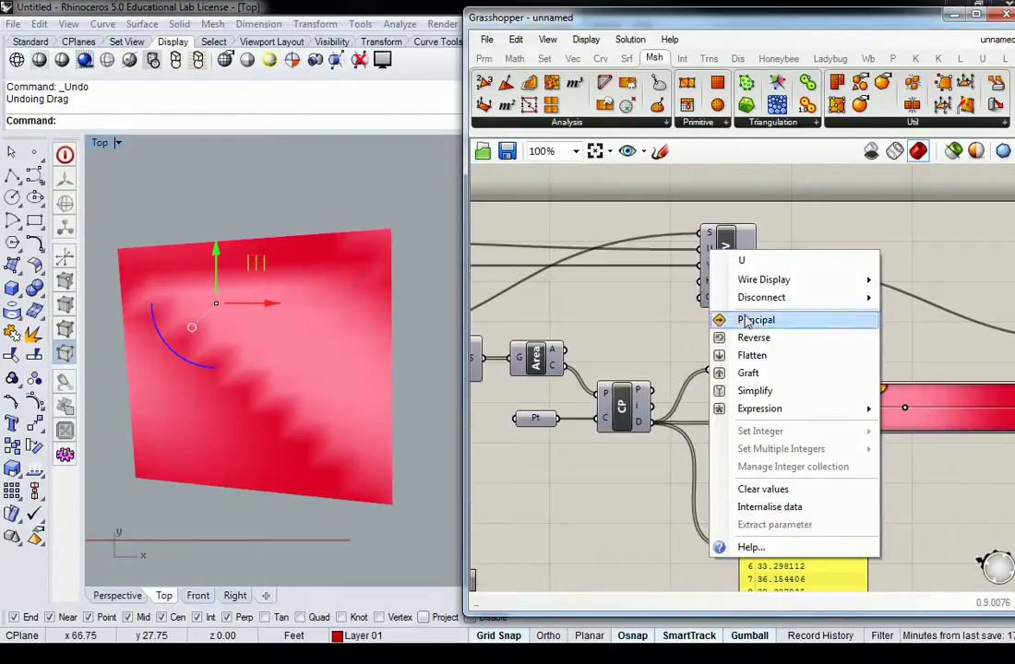
mouse_move(781, 412)
click(637, 430)
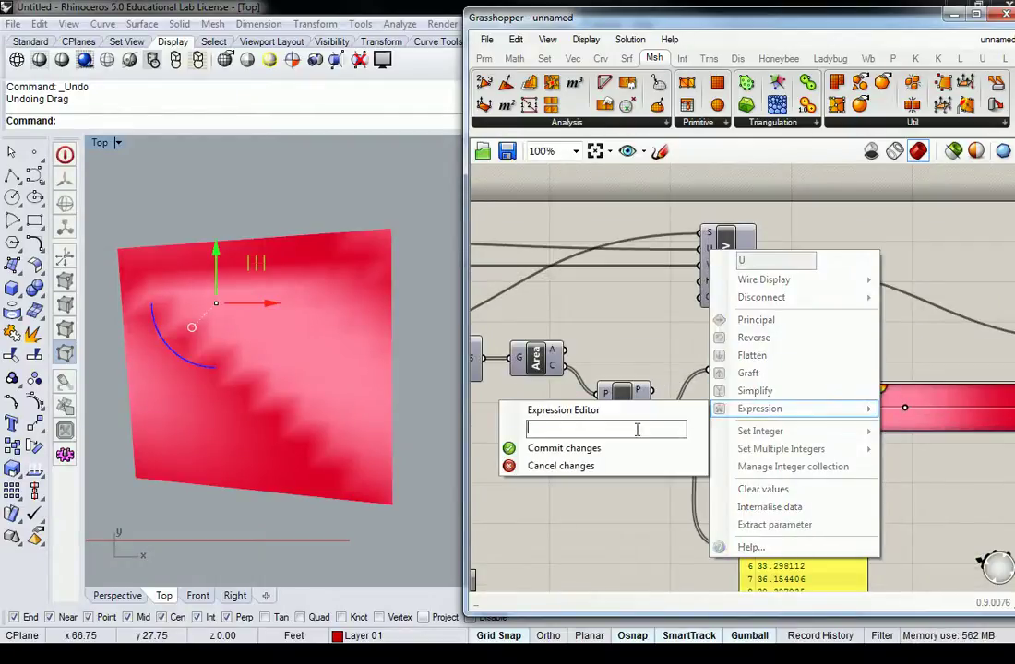
text(x-1)
click(553, 448)
Apply the same expression to Mesh Surface's V Count input as on its U Count input
right_click(703, 269)
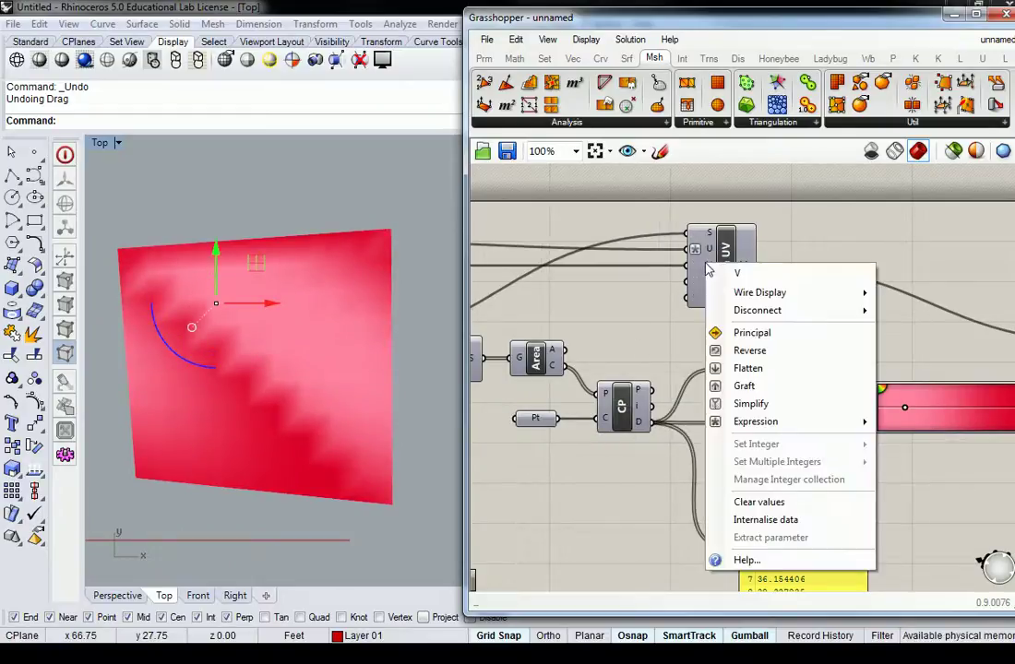
mouse_move(761, 429)
click(613, 442)
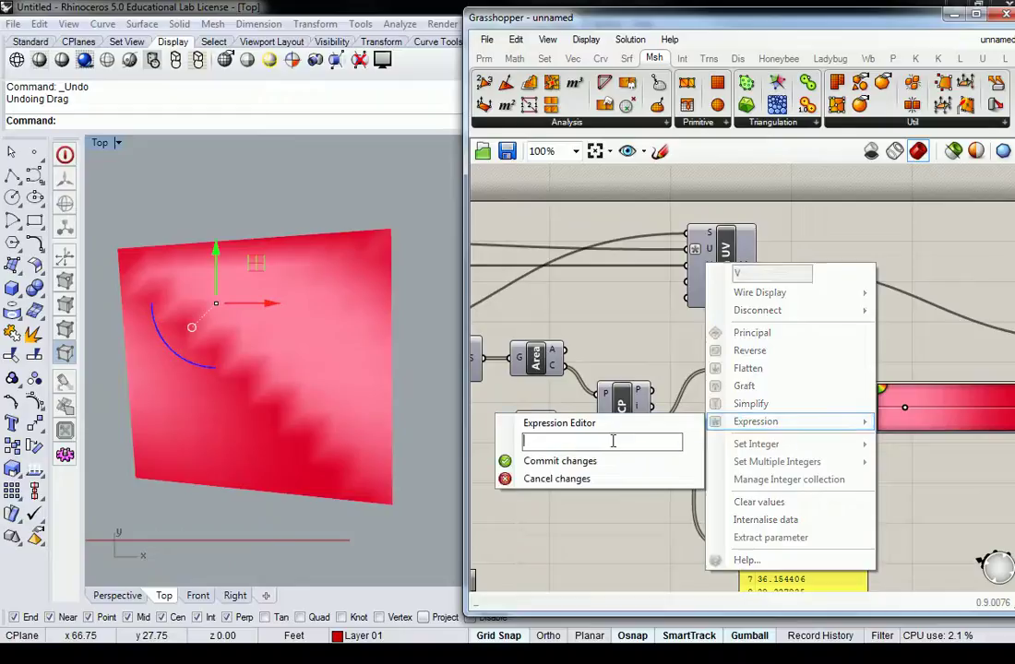
click(581, 461)
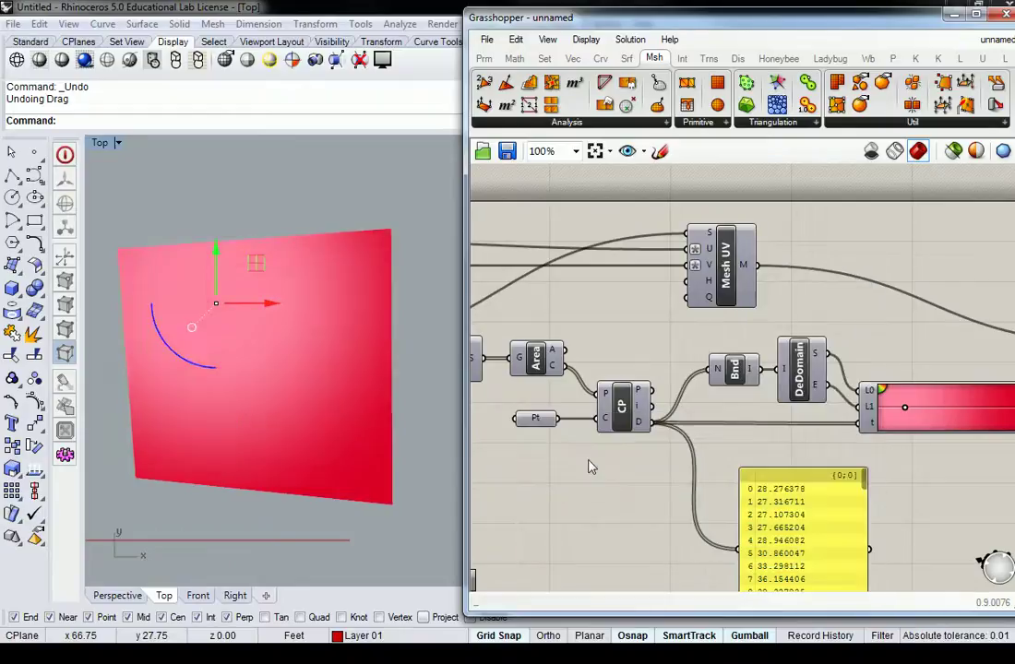
Move the reference point around the surface in the Top viewport to test the colouring, leaving it near the surface's centre
mouse_move(348, 332)
right_down()
mouse_move(211, 263)
mouse_move(280, 325)
right_up()
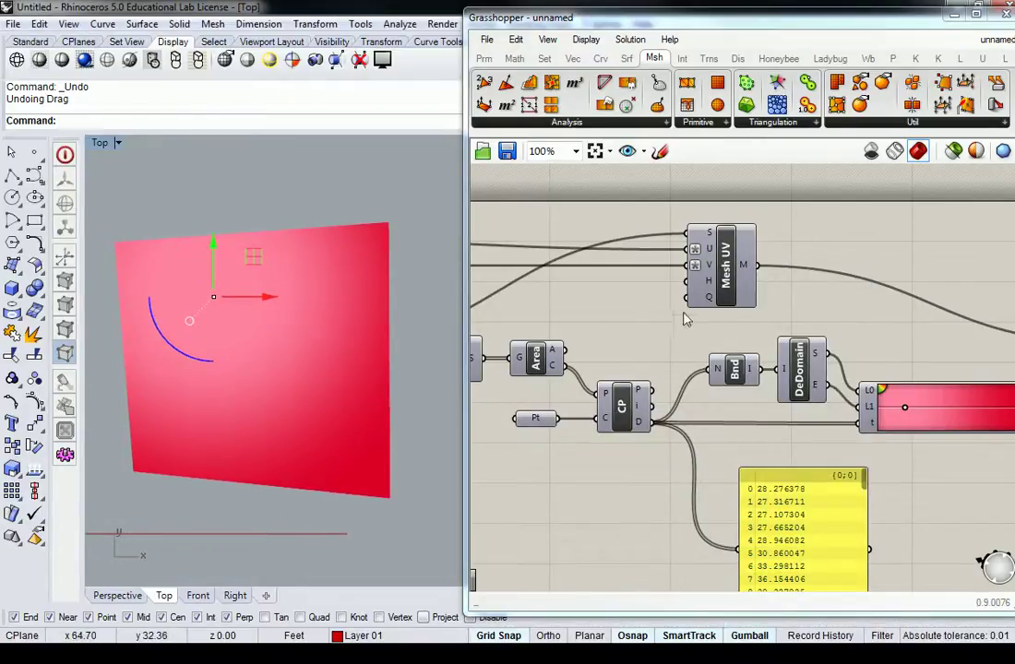
click(615, 309)
right_drag(719, 354, 702, 353)
right_drag(251, 327, 272, 301)
drag(235, 211, 235, 327)
drag(279, 383, 403, 384)
drag(387, 342, 254, 249)
drag(209, 192, 200, 375)
drag(263, 418, 422, 419)
drag(369, 364, 376, 209)
drag(415, 259, 276, 324)
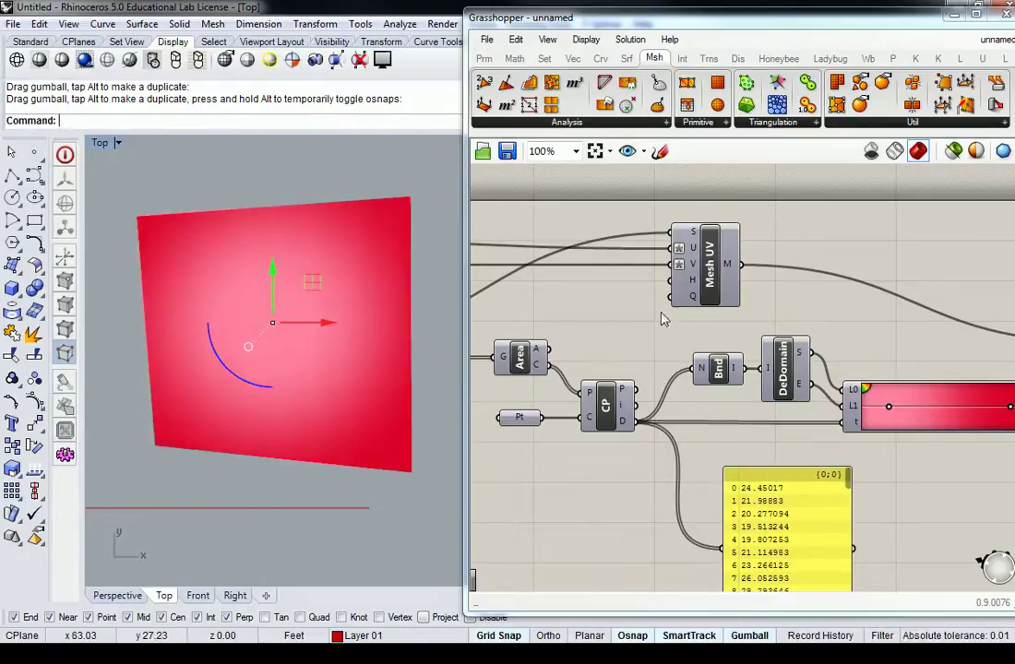
Open the Gradient component's Gradient Editor
right_drag(833, 224, 726, 226)
scroll(728, 227, down, 2)
scroll(808, 343, up, 3)
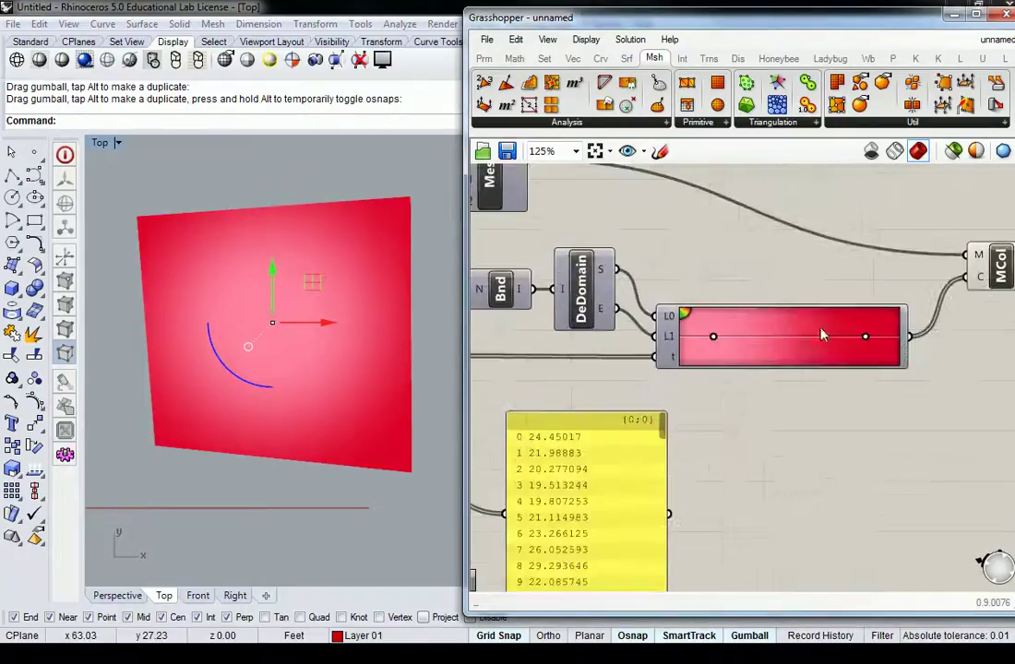
drag(683, 312, 684, 313)
double_click(688, 320)
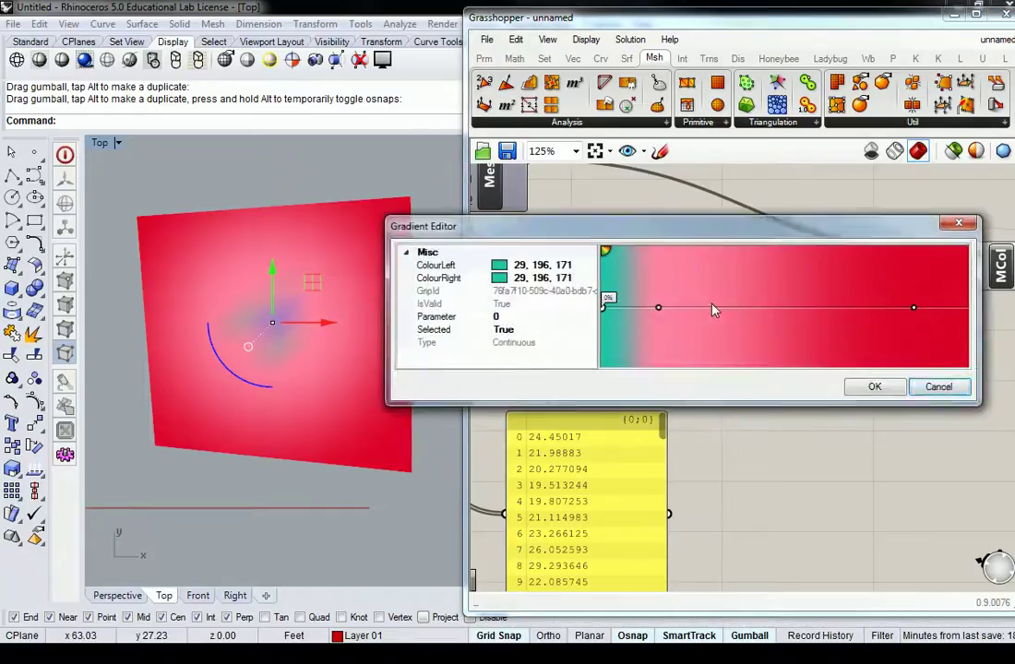
Remove the extra teal and dark blue colour grips from the start of the gradient, keeping the pink and red ones
drag(613, 301, 599, 243)
drag(604, 314, 616, 216)
click(605, 252)
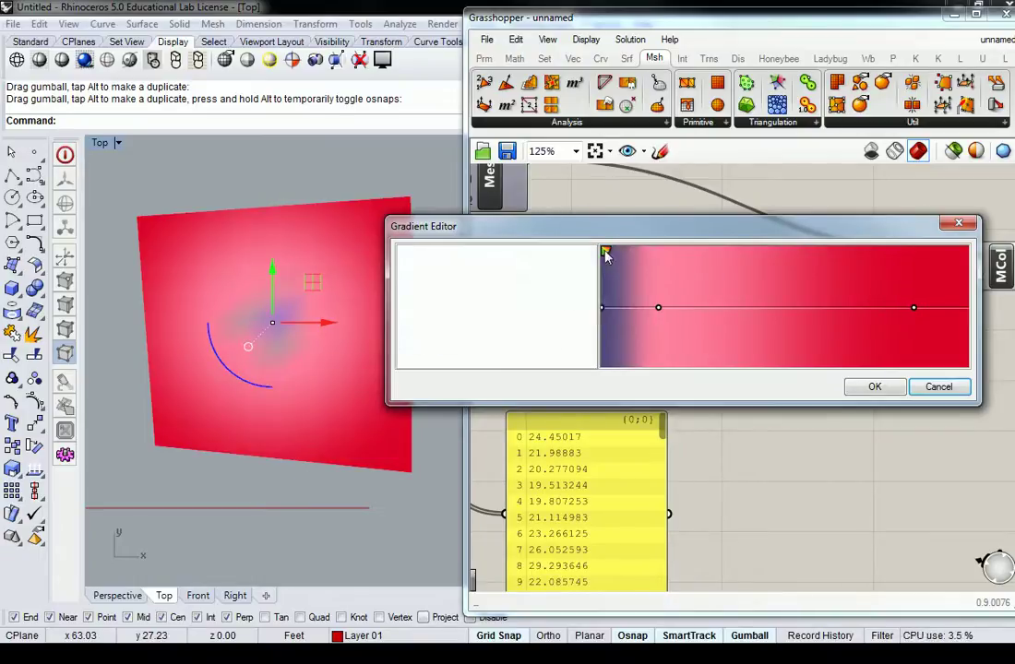
drag(602, 310, 616, 245)
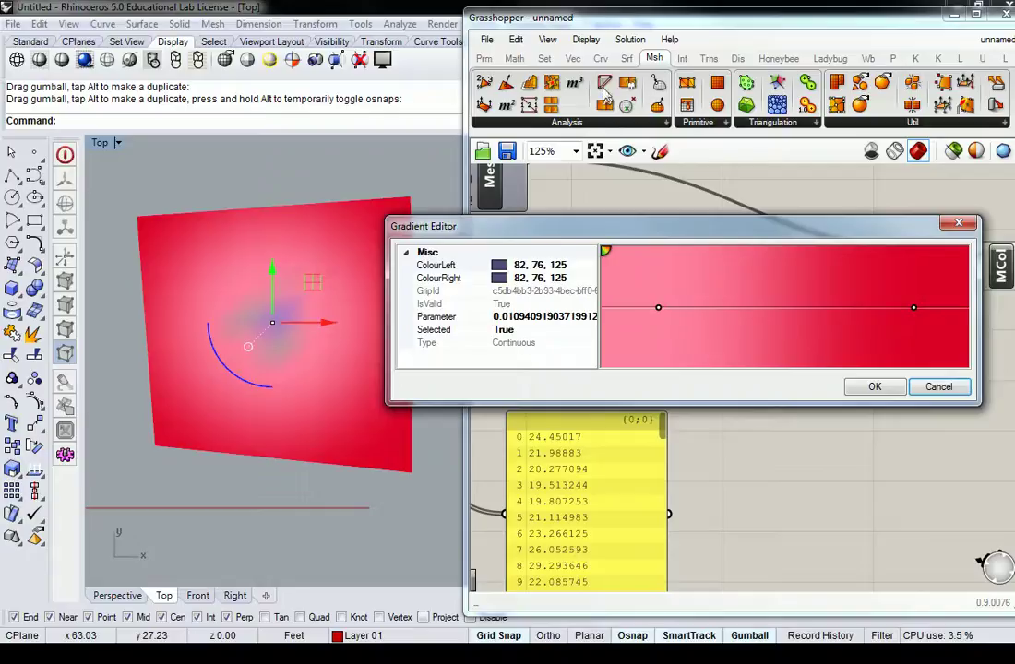
Clear the stray colour grips from the gradient's start, leaving only the pink and red grips, and accept the gradient
click(605, 253)
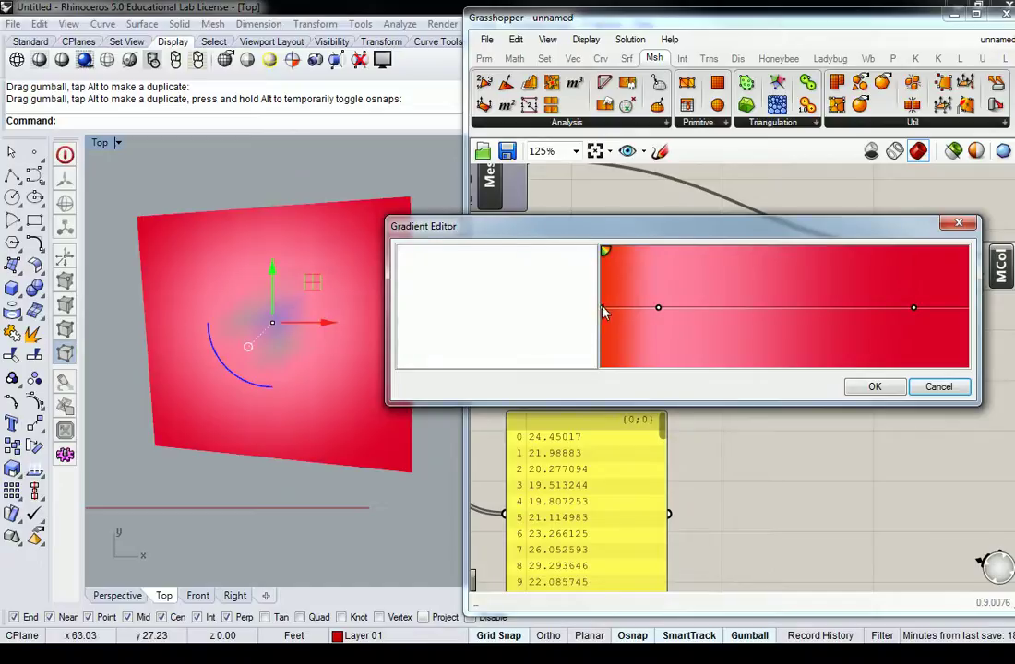
drag(604, 309, 598, 133)
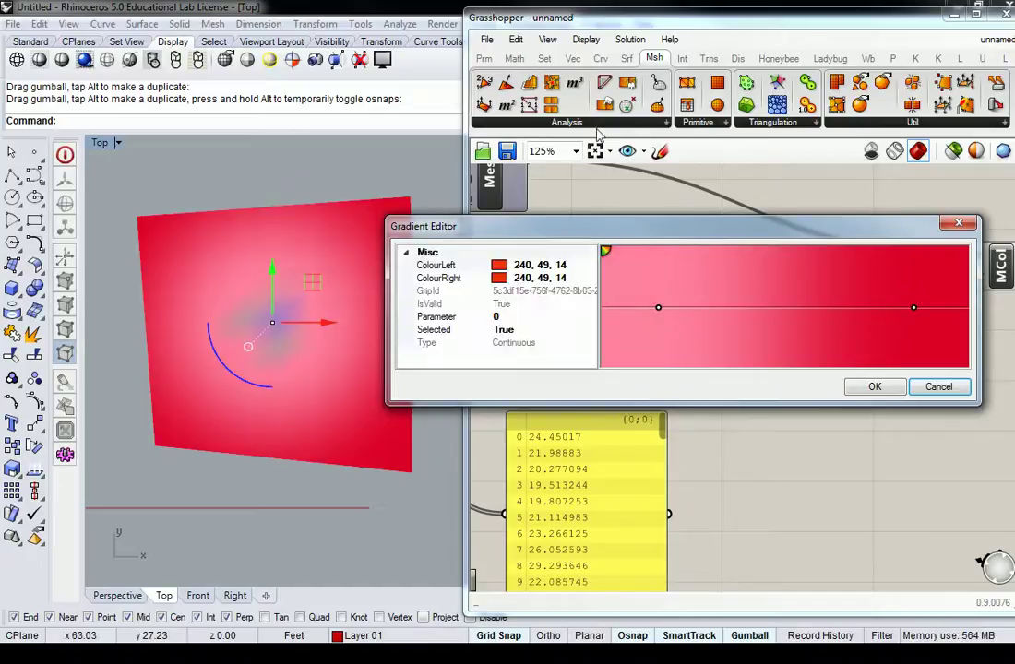
click(606, 255)
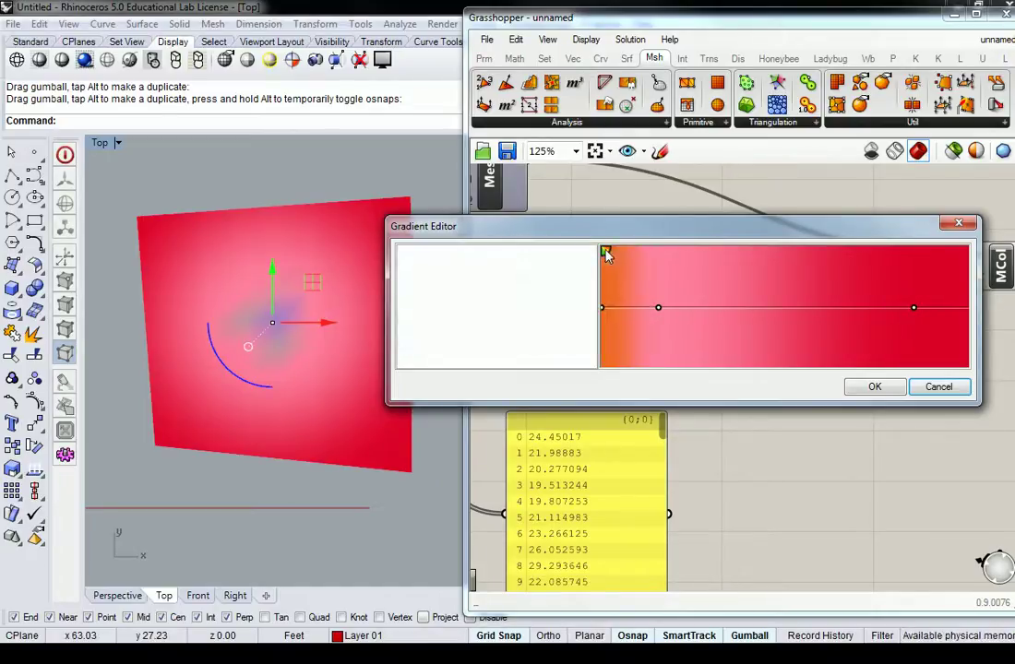
click(606, 255)
click(606, 255)
click(606, 255)
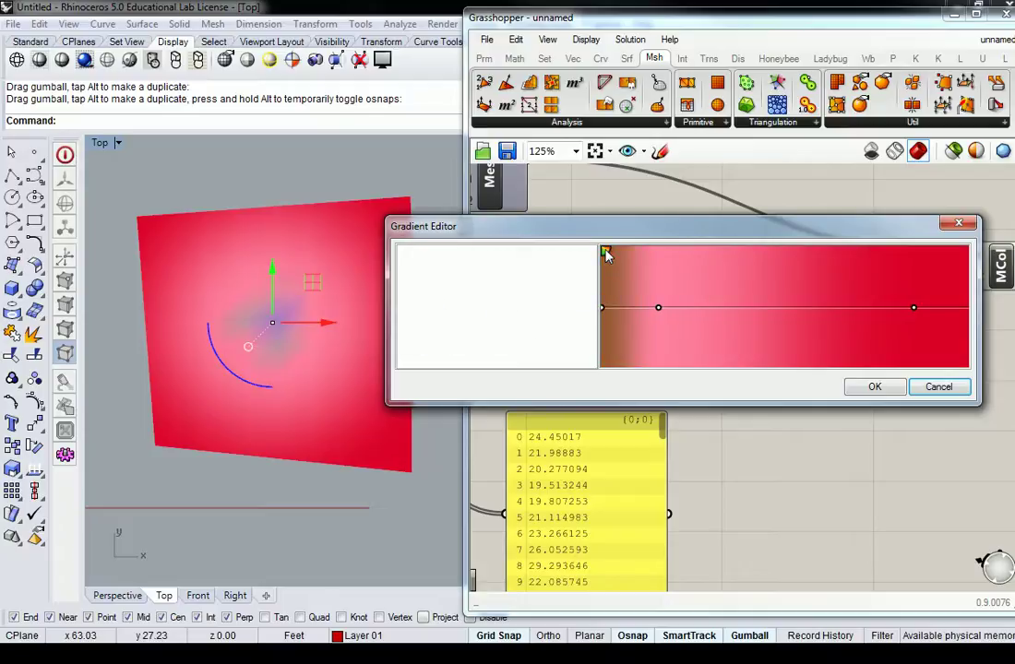
click(606, 255)
click(606, 256)
click(606, 255)
click(606, 255)
click(602, 311)
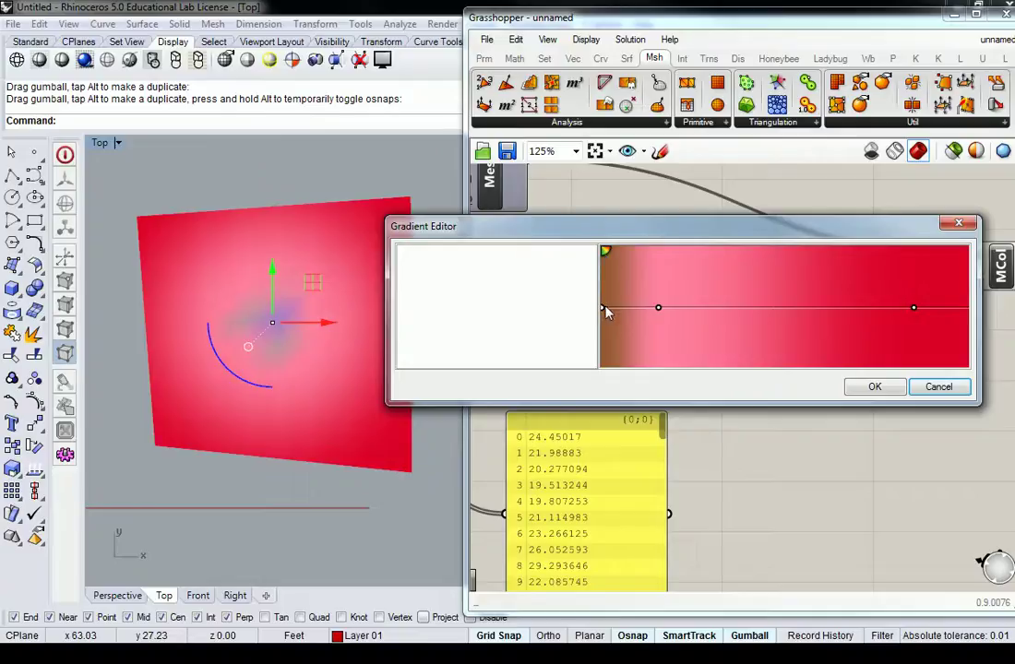
click(603, 308)
click(605, 253)
click(606, 252)
click(603, 310)
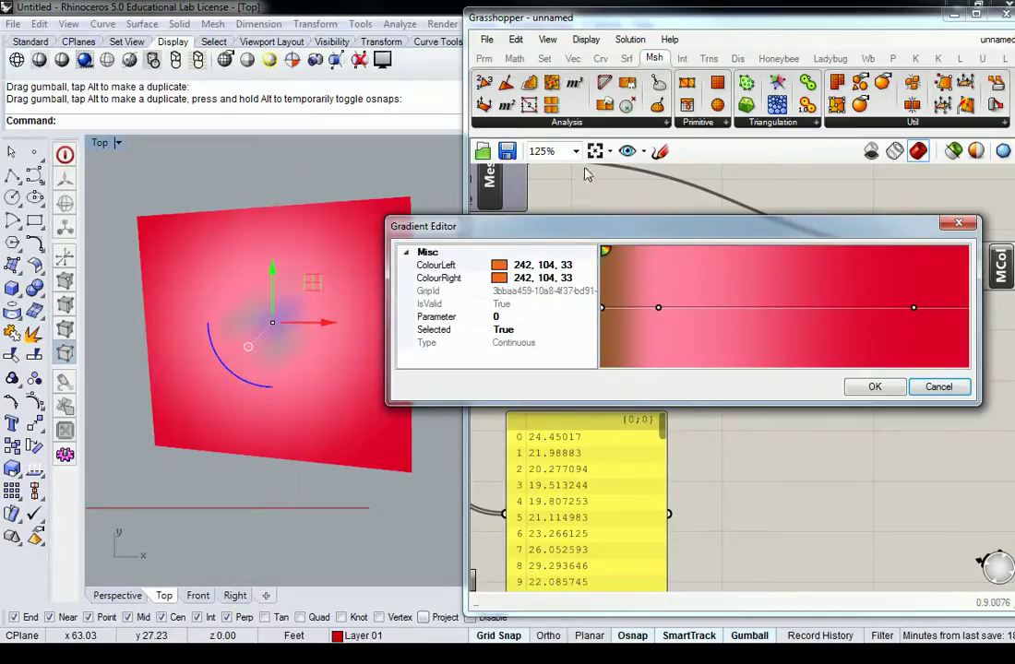
click(604, 252)
click(604, 252)
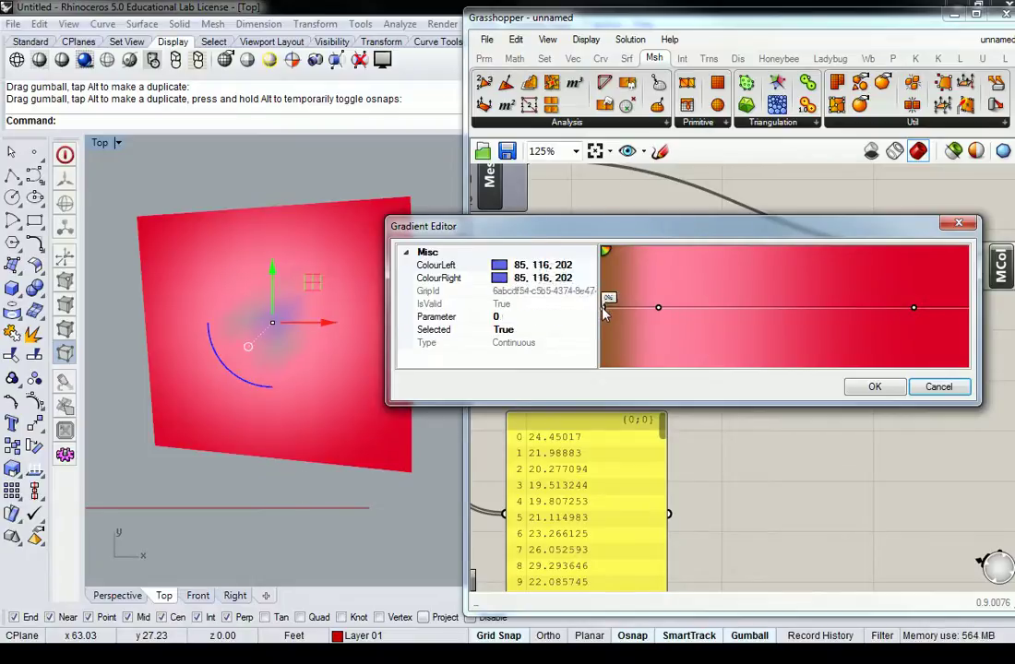
click(606, 280)
drag(604, 303, 603, 185)
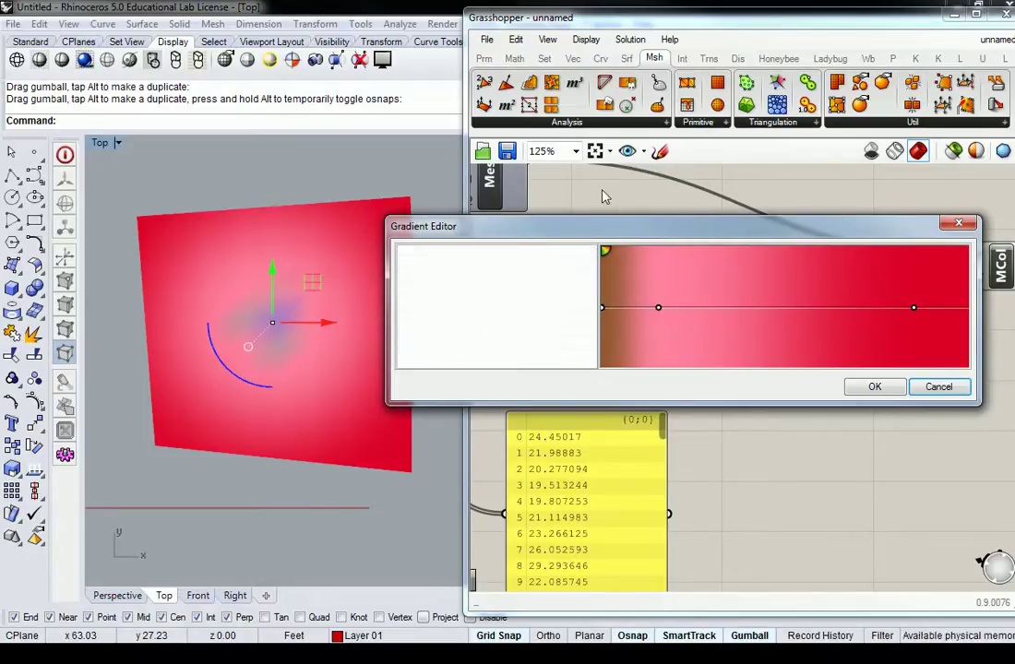
drag(604, 308, 602, 201)
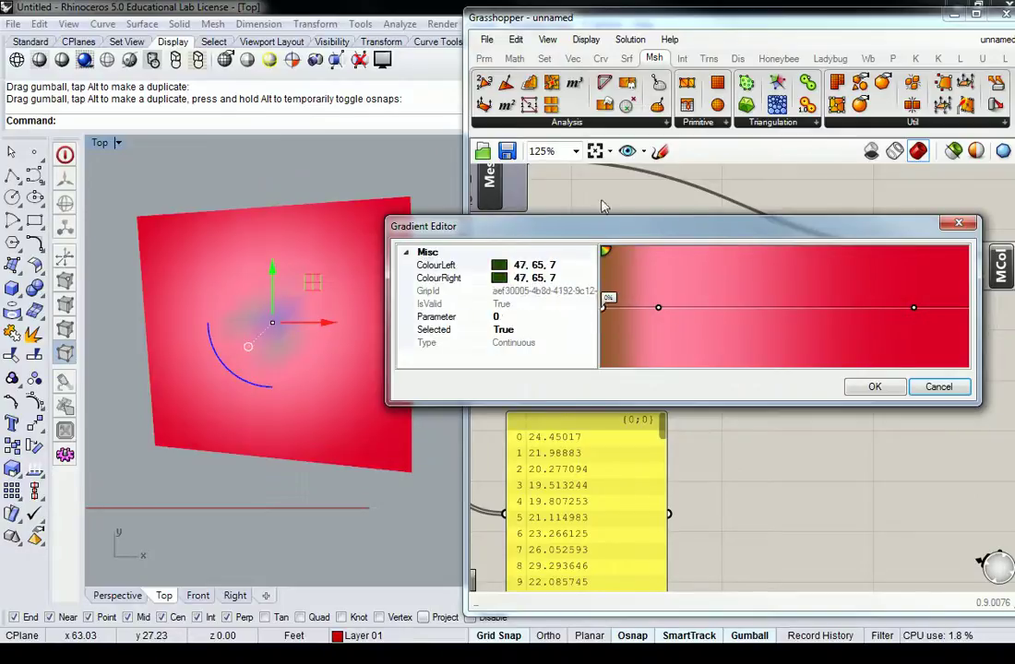
drag(604, 309, 619, 174)
click(604, 309)
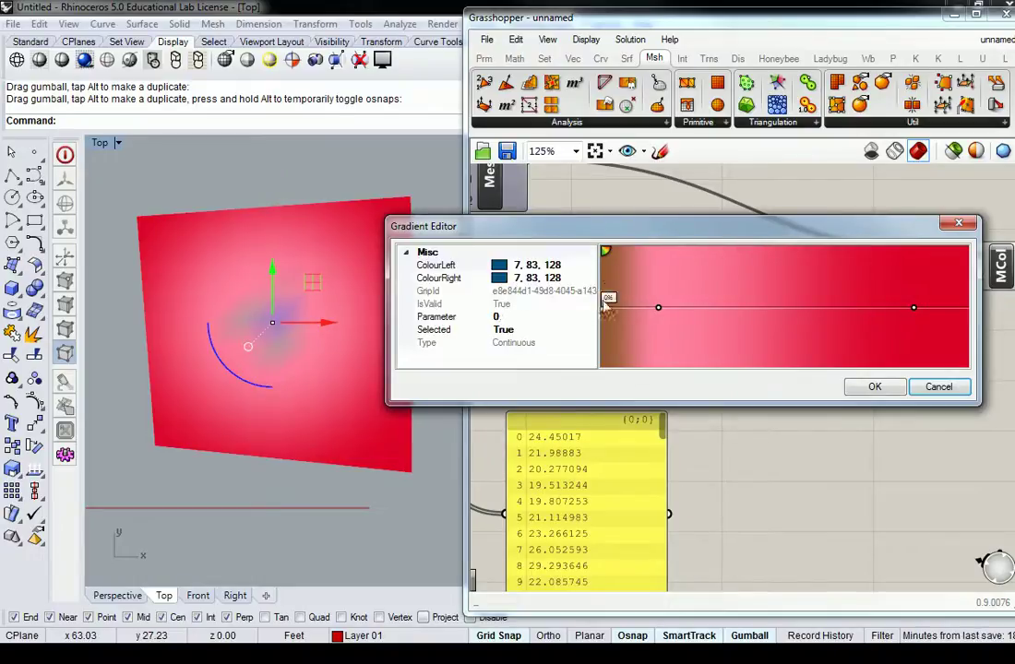
drag(605, 315, 614, 205)
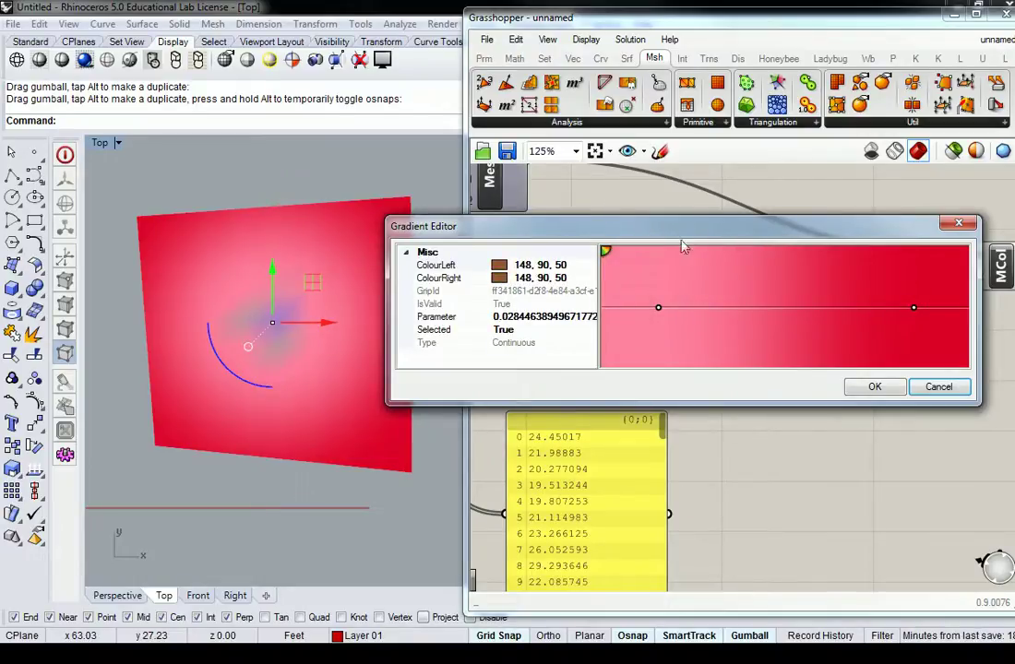
click(875, 387)
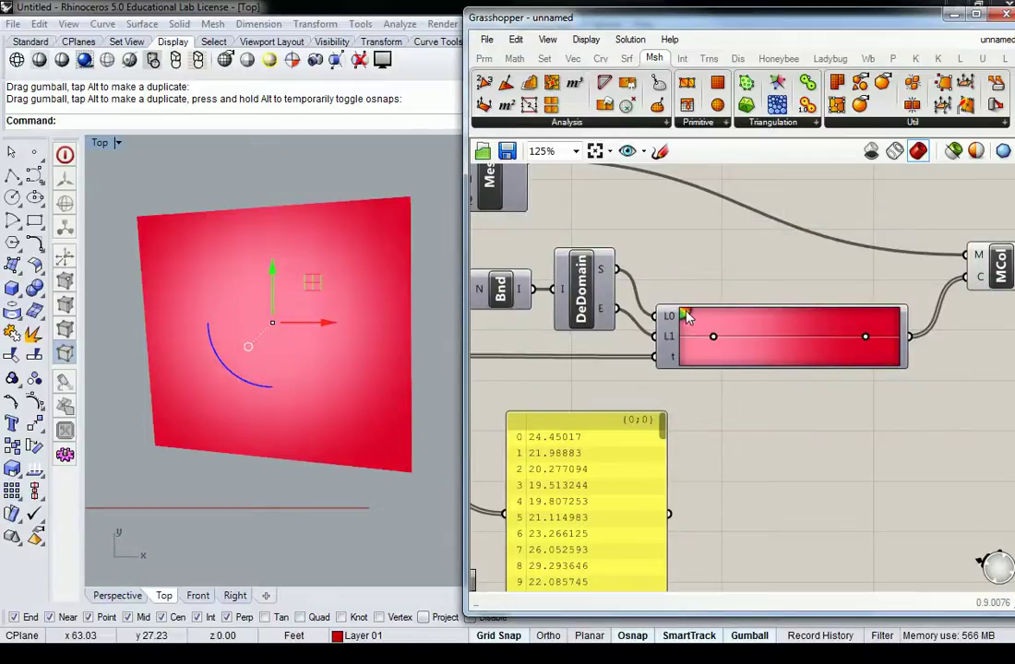
Apply the black-and-white striped preset to the Gradient component
right_click(686, 316)
mouse_move(749, 411)
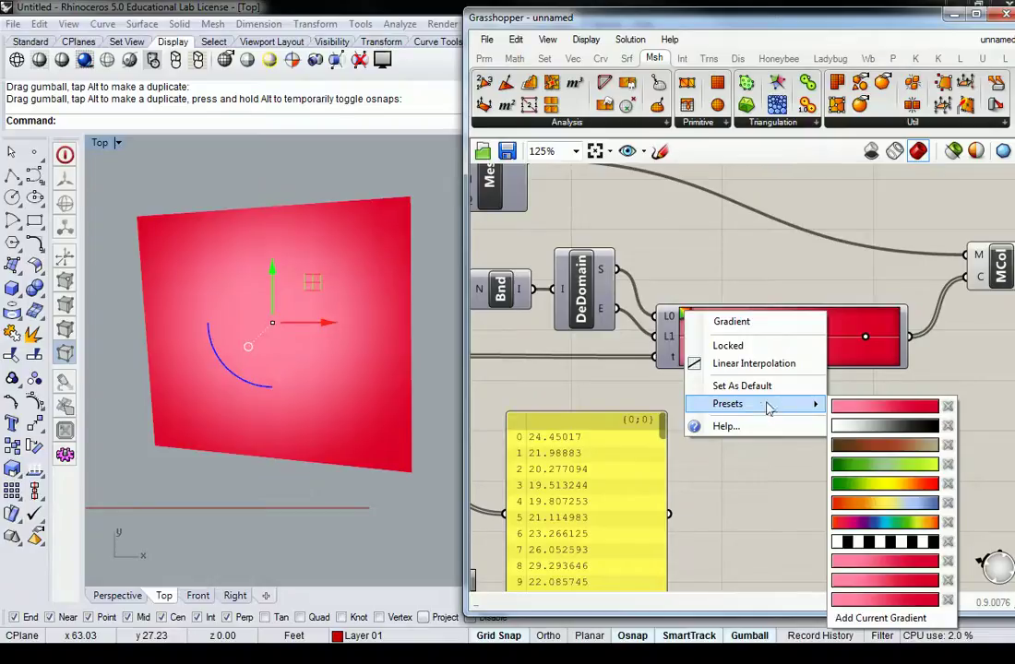
click(884, 541)
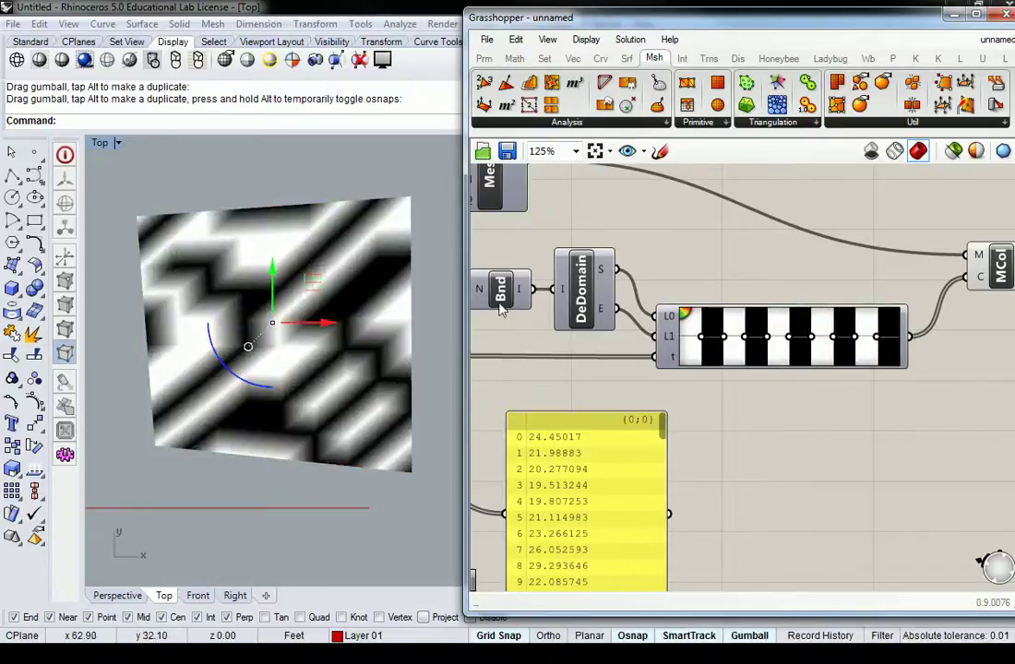
right_click(686, 316)
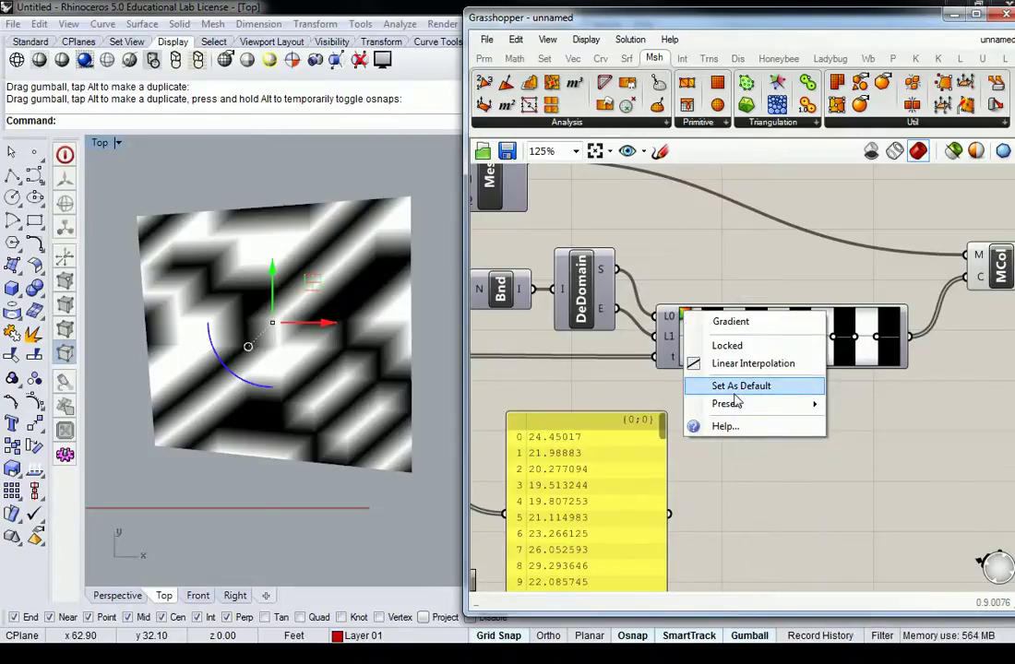
click(691, 249)
Add a number slider set to 50 and connect it to the U and V inputs of the Divide component
scroll(691, 249, down, 5)
right_drag(531, 226, 689, 248)
scroll(574, 243, up, 4)
right_drag(619, 237, 625, 302)
scroll(612, 266, up, 1)
right_drag(565, 268, 657, 271)
double_click(616, 339)
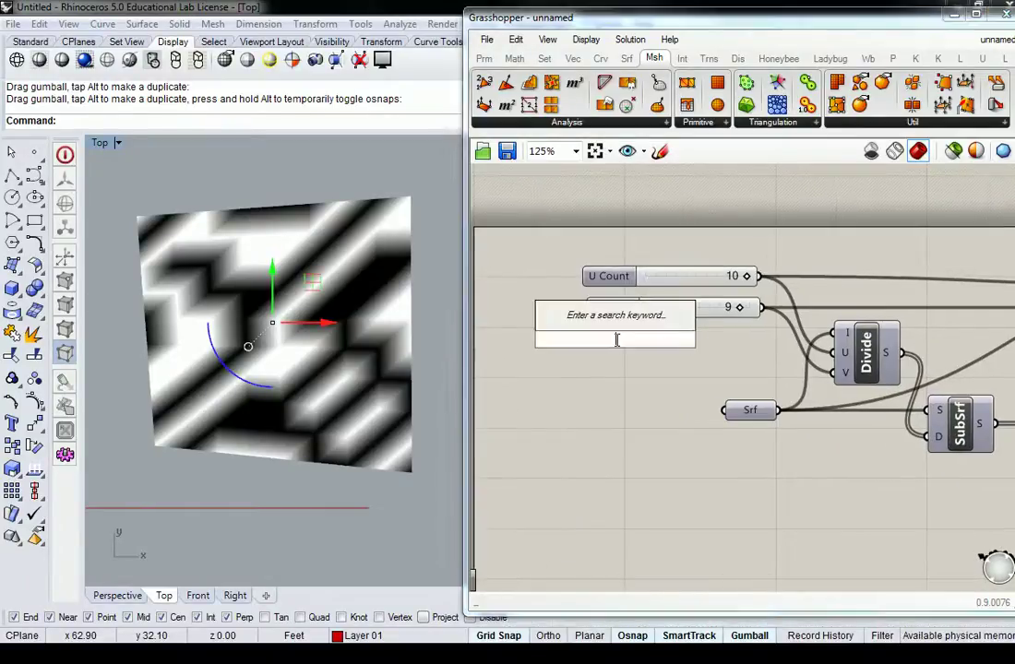
text(50)
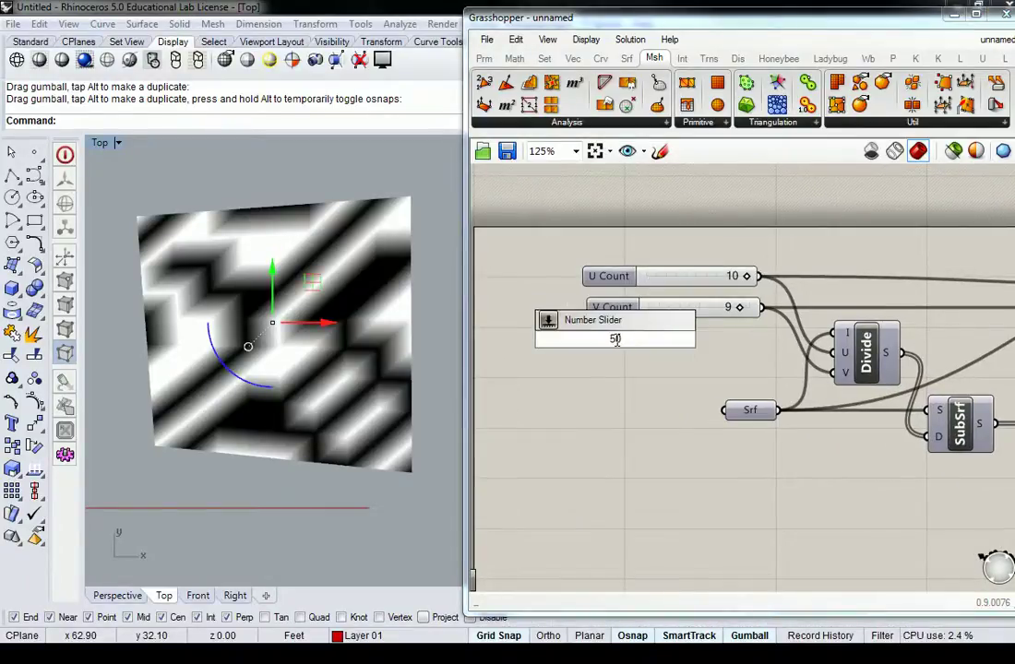
key(Return)
drag(699, 339, 641, 334)
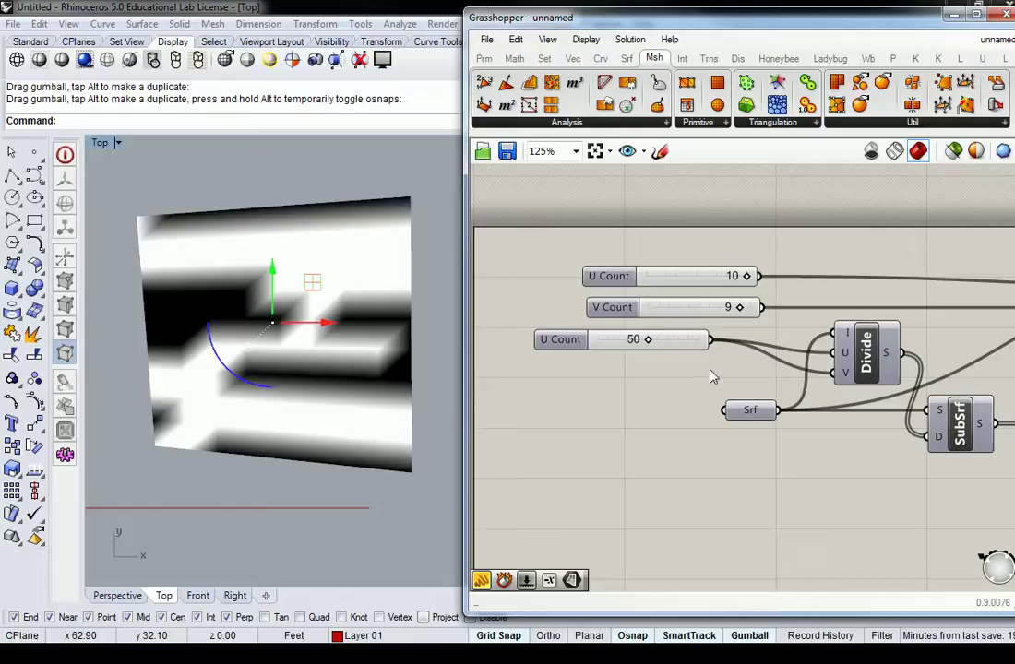
Connect the 50 slider to the Mesh UV component's U and V inputs in place of the 10 and 9 sliders
scroll(701, 372, down, 2)
scroll(646, 387, up, 1)
scroll(591, 401, down, 2)
scroll(553, 411, up, 1)
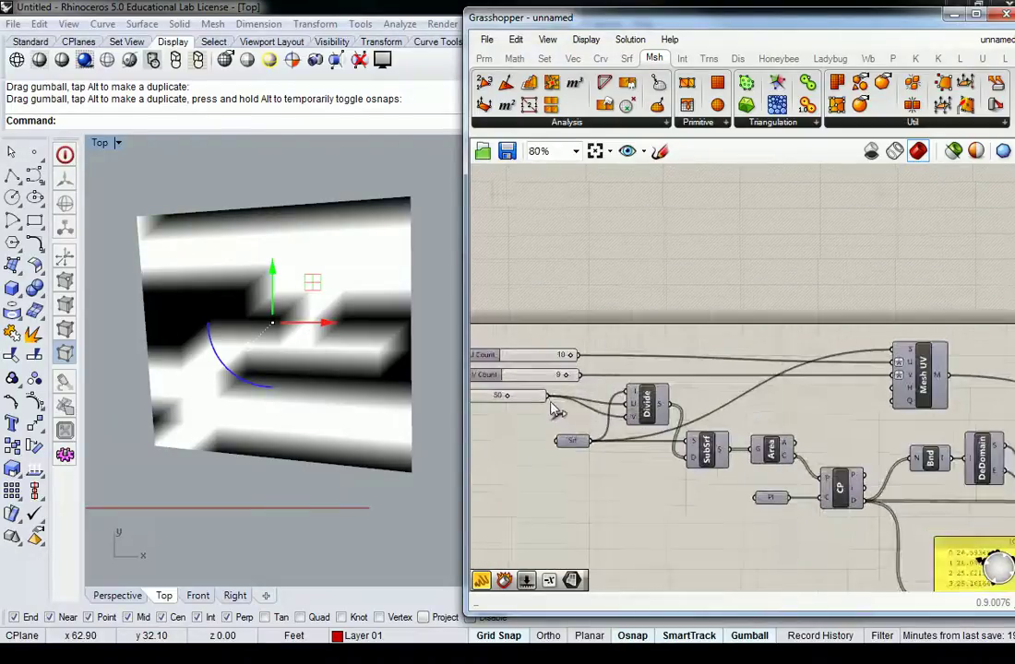
drag(549, 396, 896, 362)
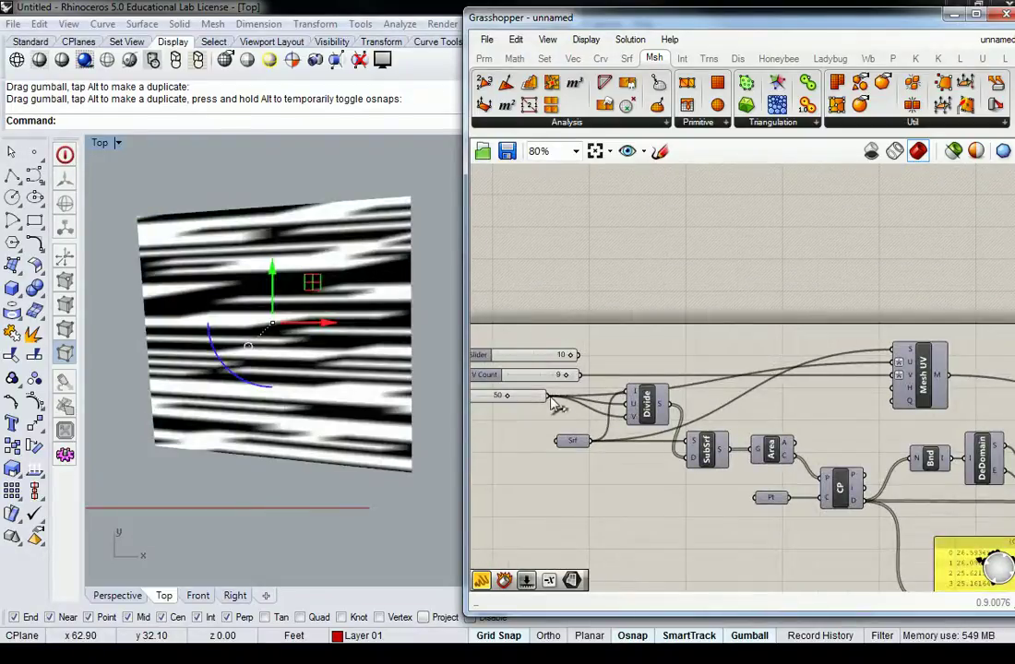
drag(551, 399, 895, 374)
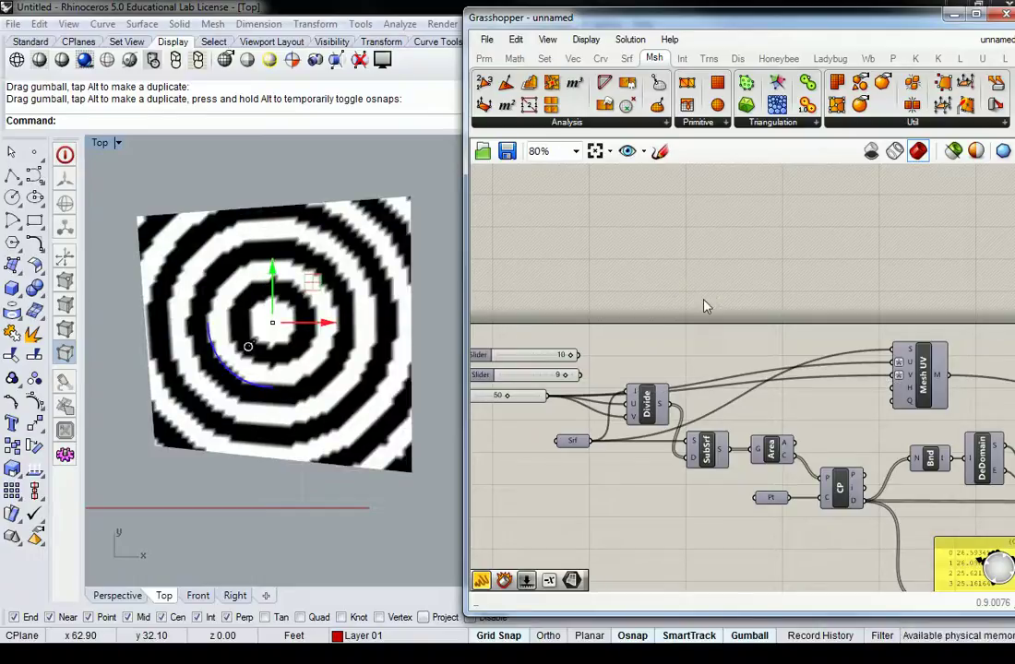
Apply the multicolour rainbow preset to the Gradient component
scroll(701, 287, down, 2)
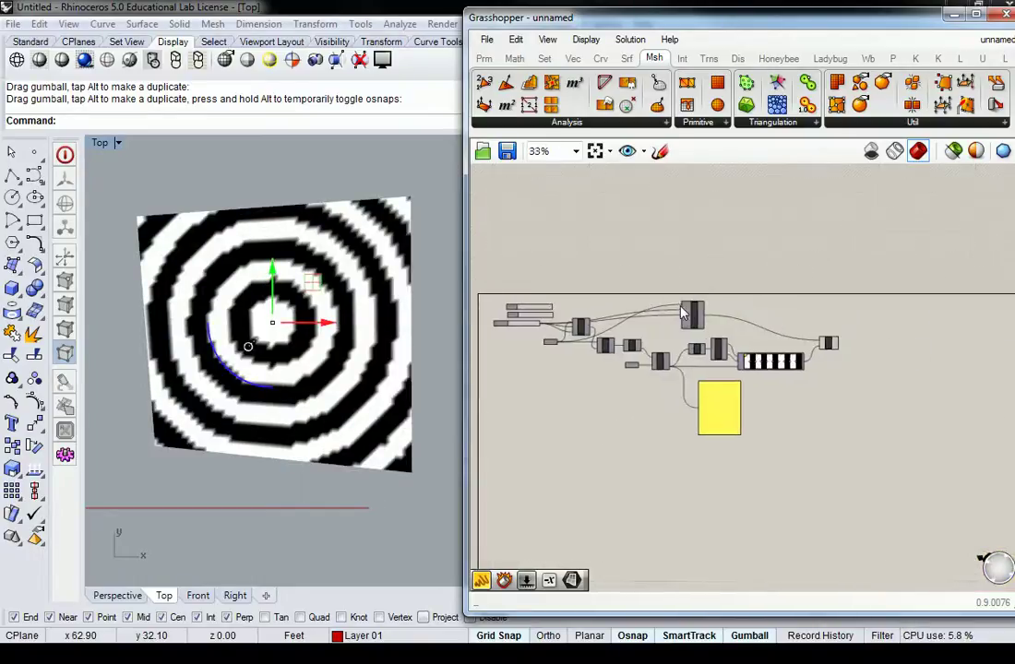
scroll(674, 358, up, 5)
right_drag(673, 356, 644, 352)
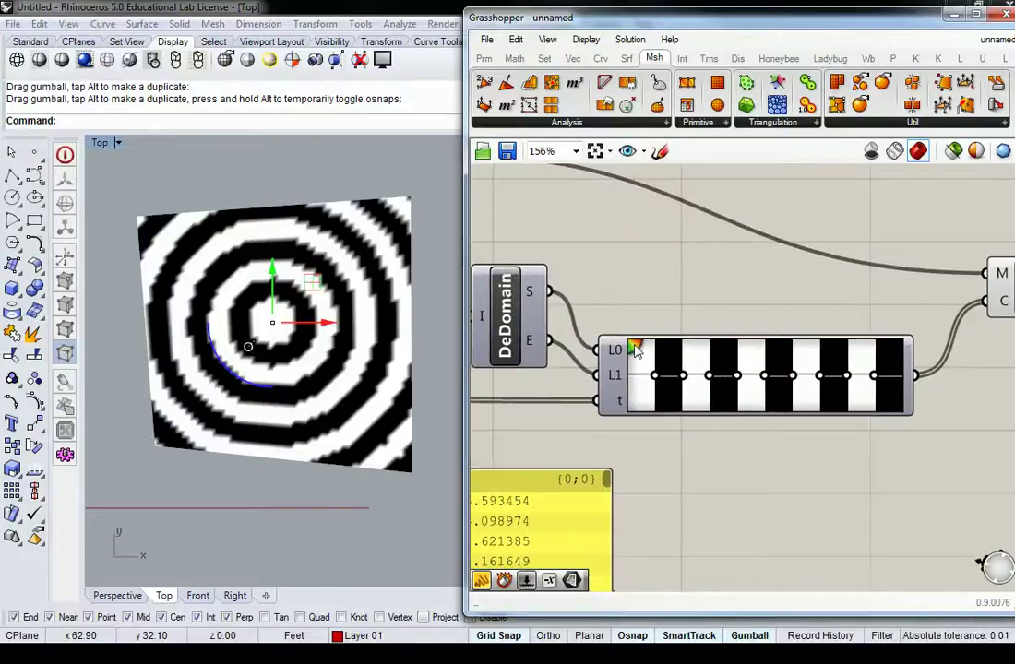
right_click(636, 349)
mouse_move(709, 439)
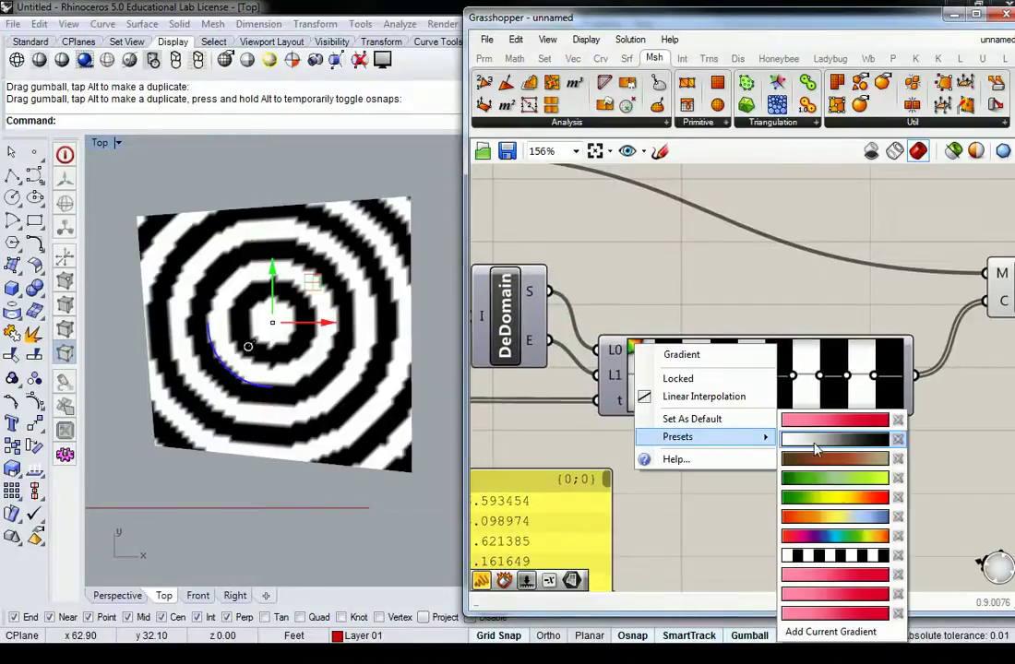
click(830, 544)
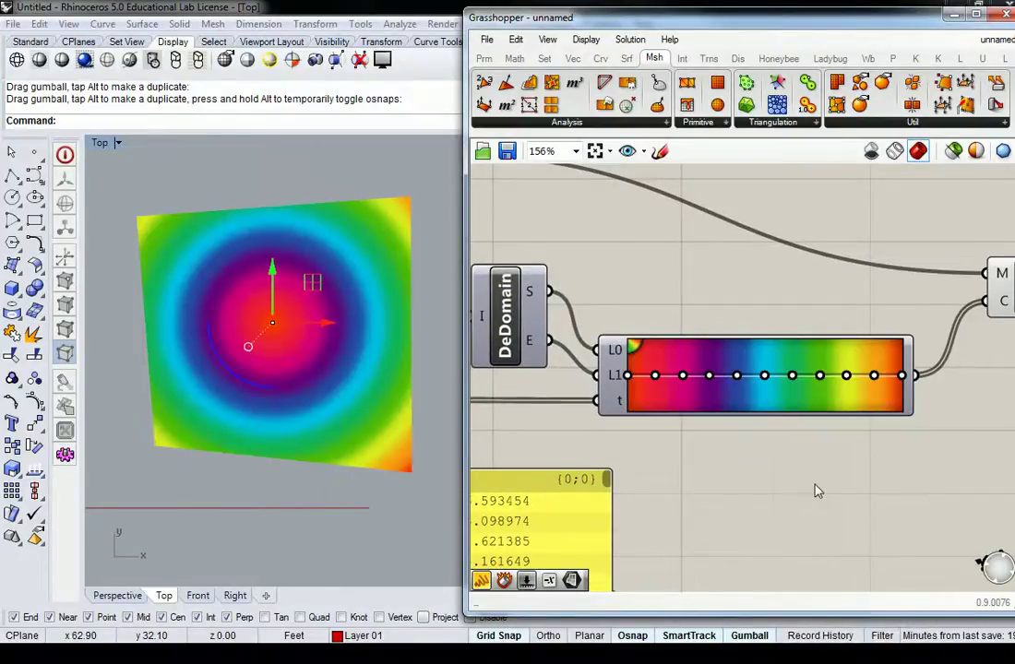
Change the Gradient component to the red-orange-yellow-blue preset
right_click(632, 350)
mouse_move(722, 443)
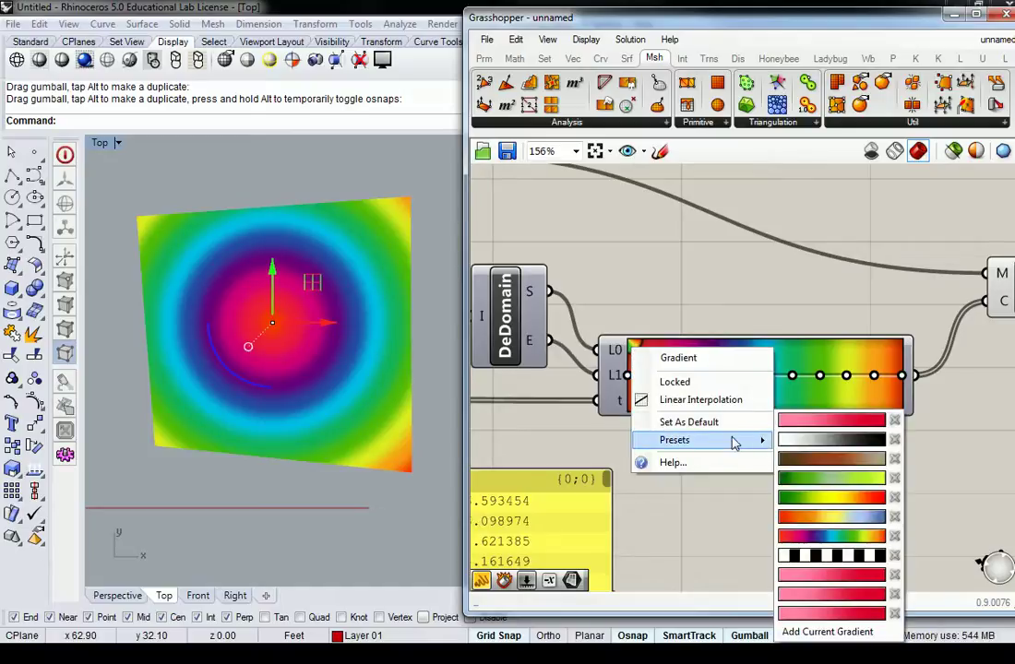
click(820, 525)
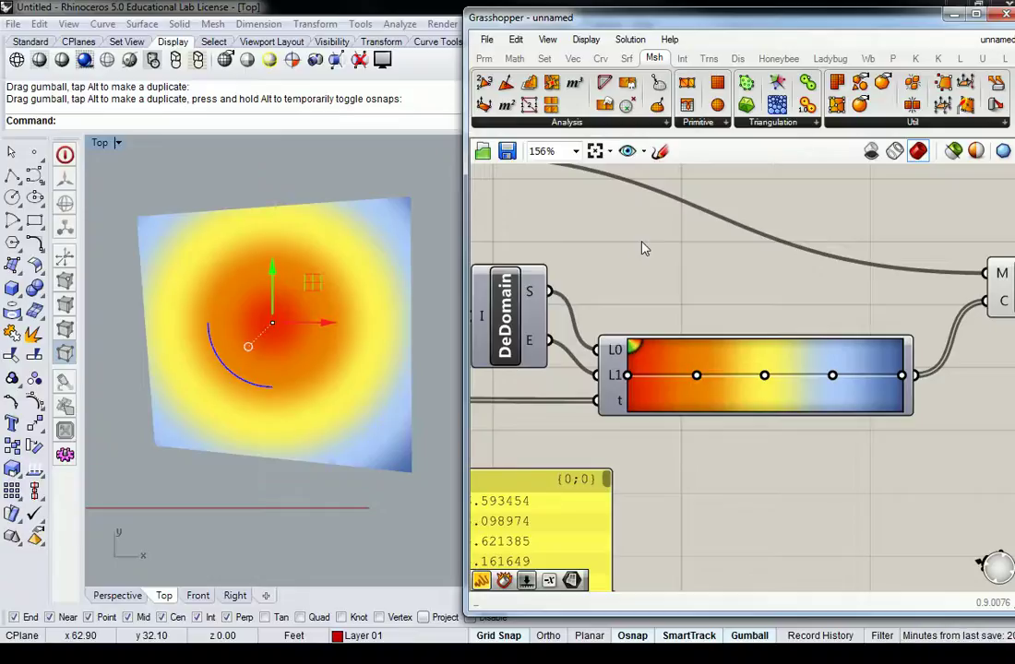
Examine the coloured surface in the Top viewport and the component chain in a widened Grasshopper window
click(219, 150)
scroll(285, 188, down, 4)
right_drag(322, 210, 272, 255)
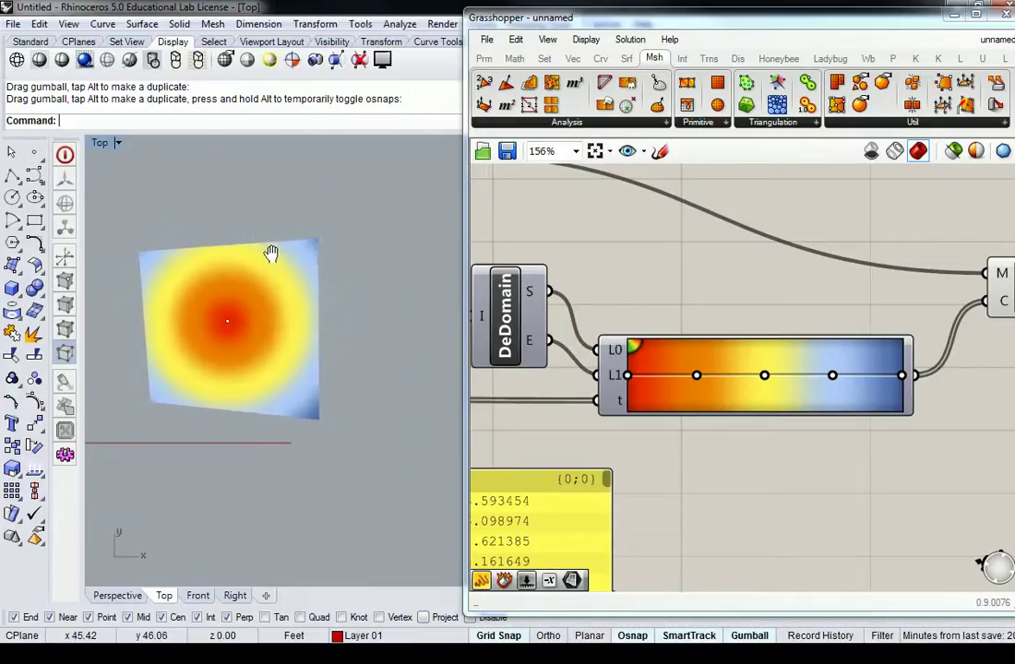
scroll(651, 278, down, 3)
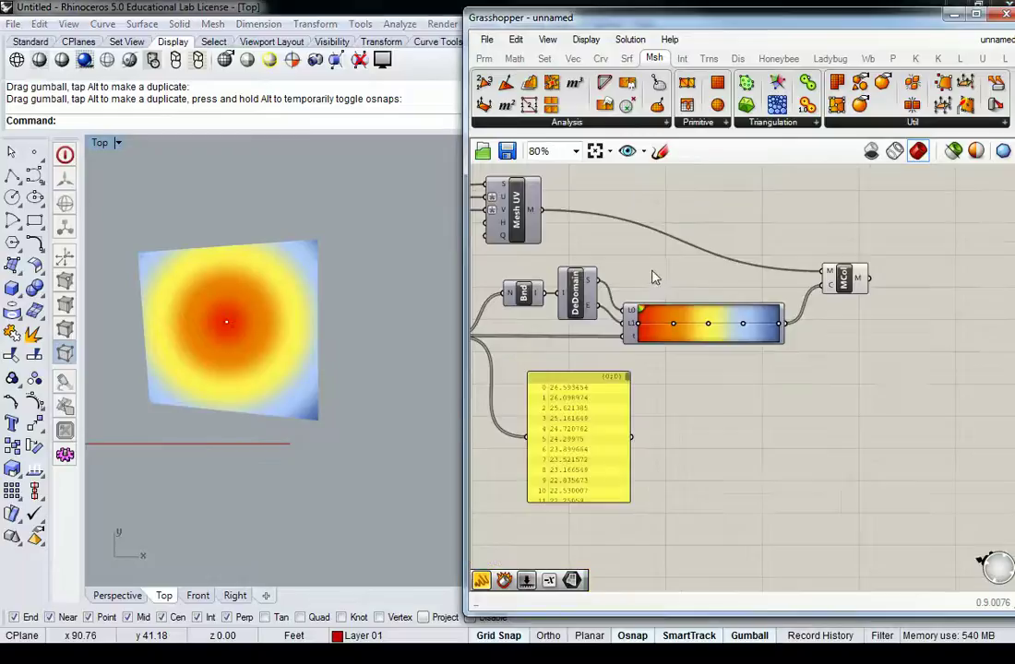
right_drag(653, 277, 786, 264)
scroll(749, 262, down, 3)
drag(468, 271, 344, 272)
scroll(545, 280, up, 3)
scroll(595, 269, down, 3)
scroll(630, 279, up, 3)
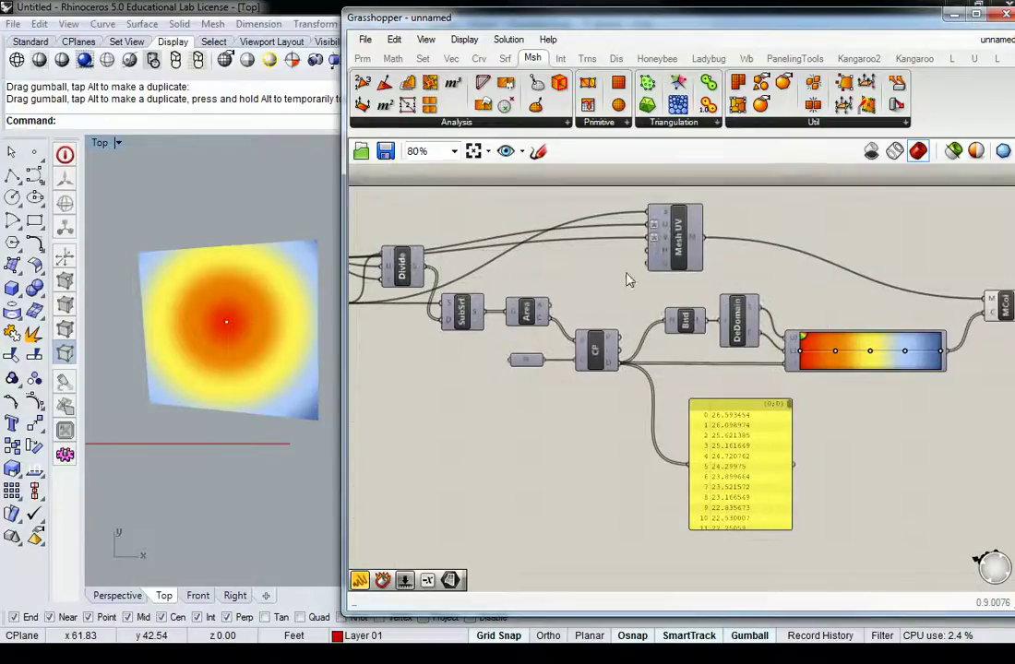
right_drag(630, 279, 597, 280)
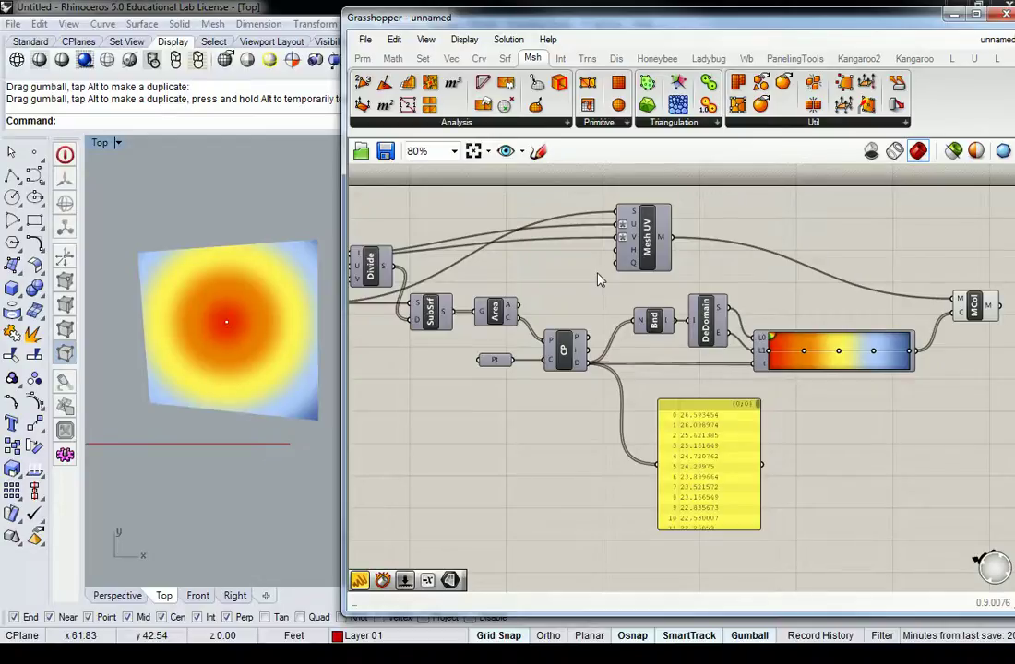
Browse the LunchBox, LMNts, Ladybug, Transform and Mesh component categories, and examine the Mesh Util component list including Mesh Surface
click(954, 59)
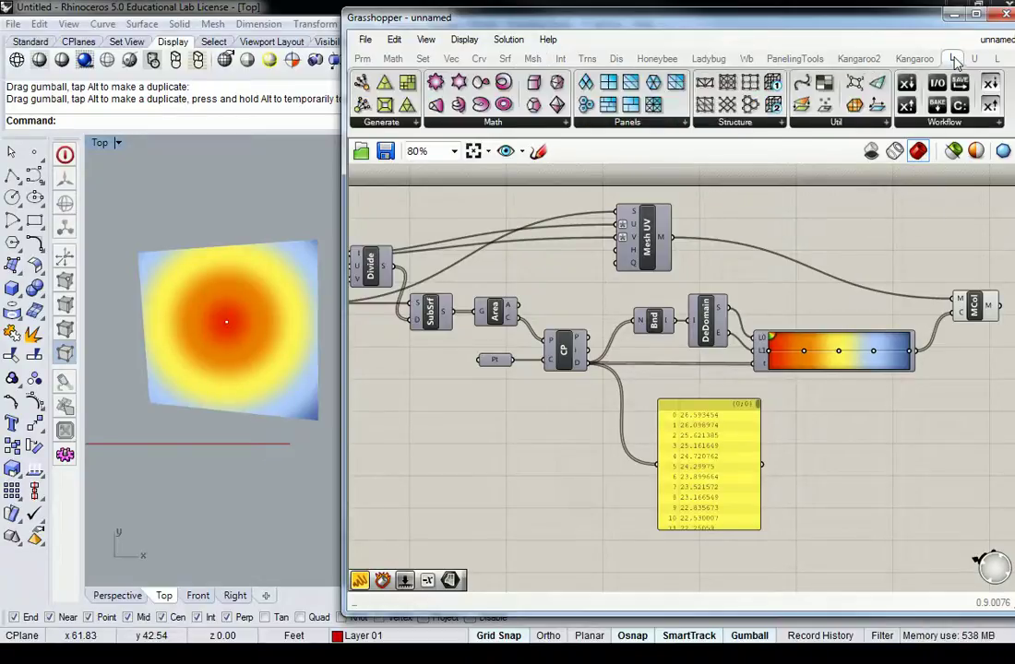
click(996, 58)
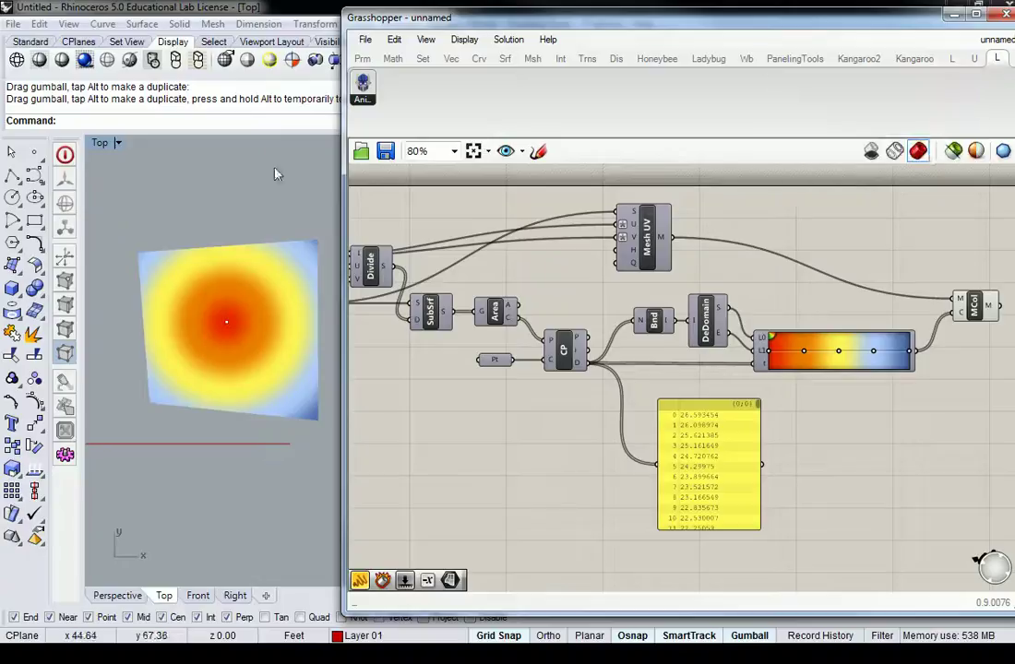
drag(646, 17, 402, 17)
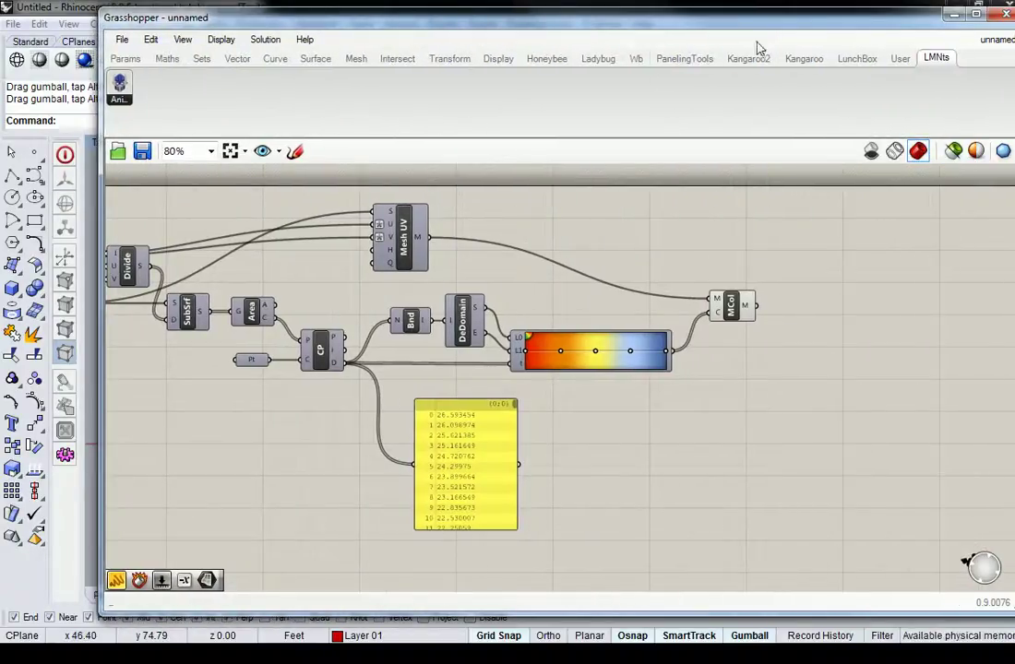
click(597, 59)
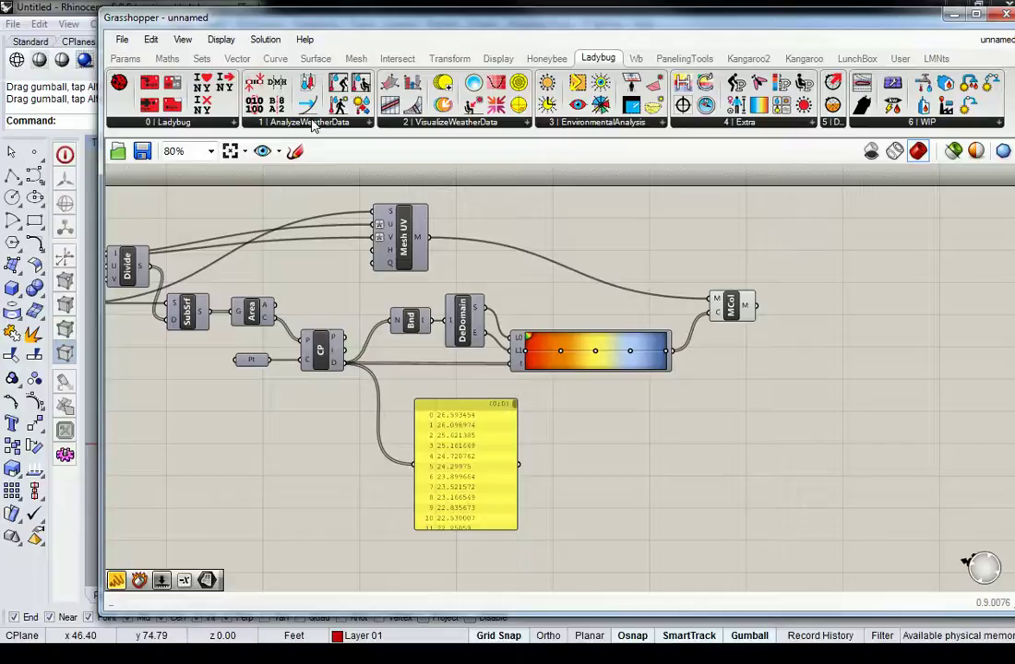
click(445, 58)
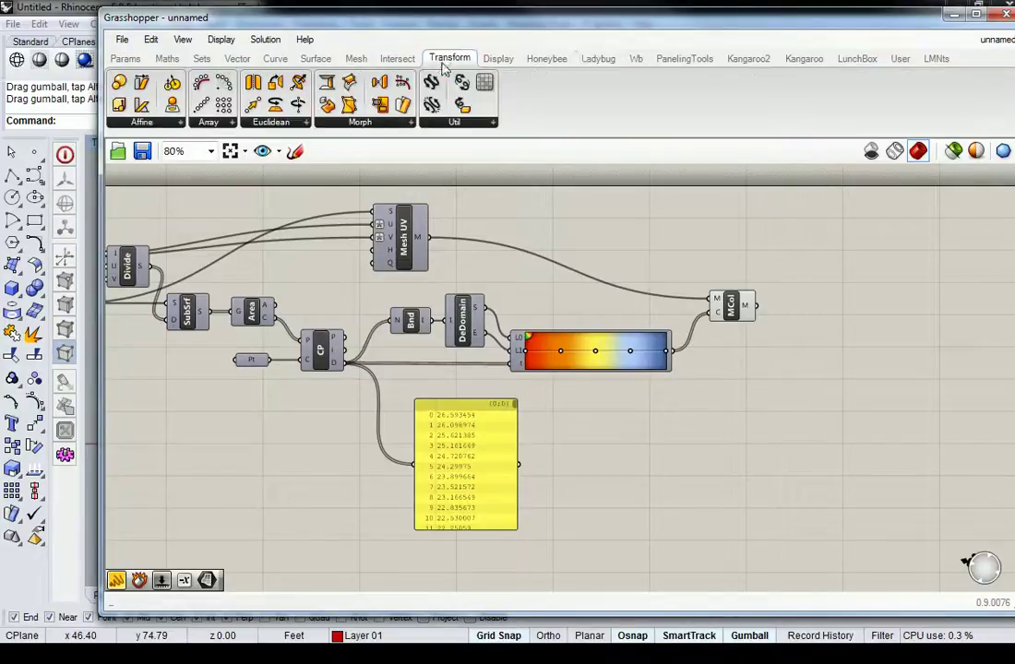
click(356, 58)
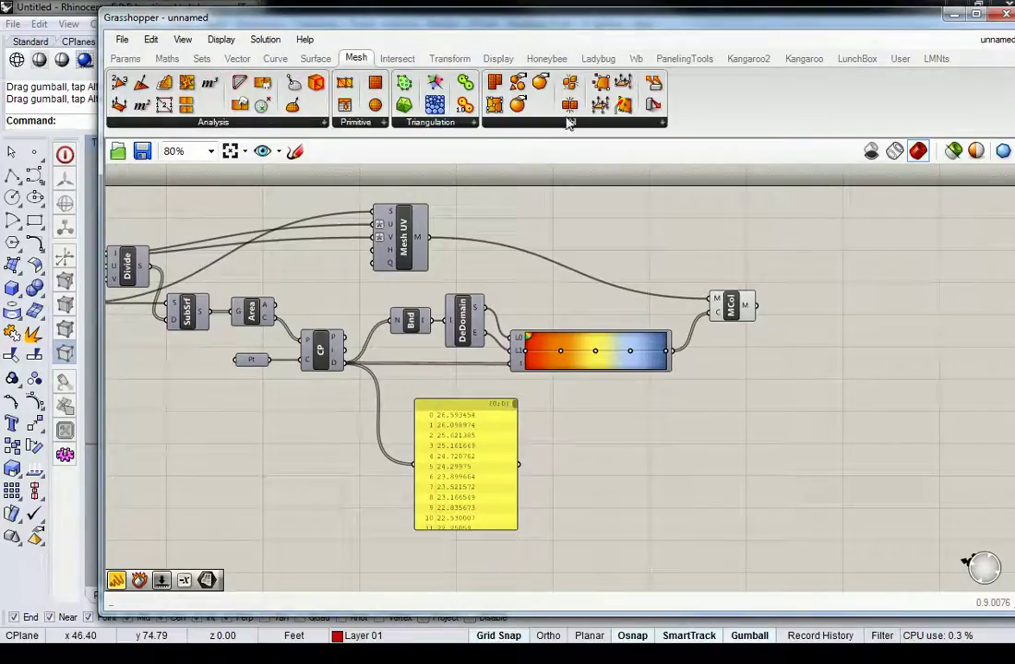
click(554, 122)
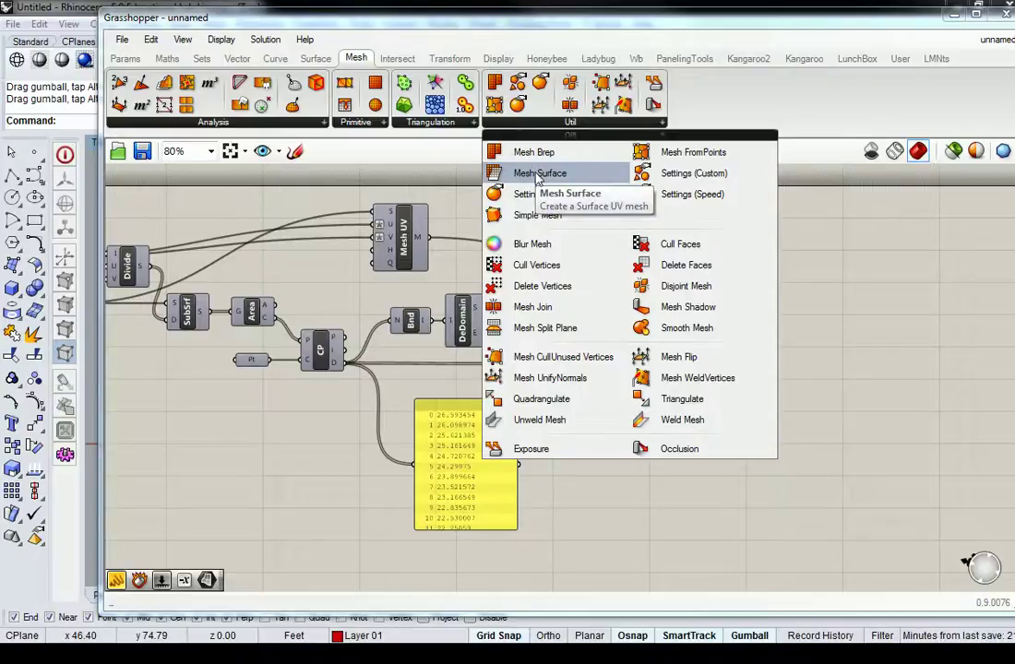
click(800, 275)
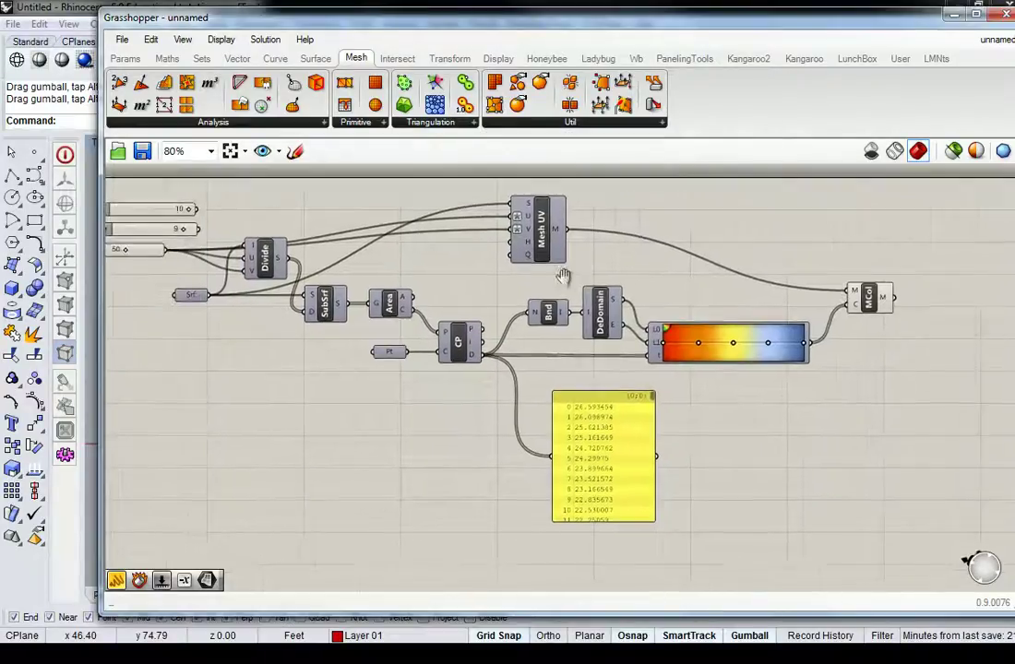